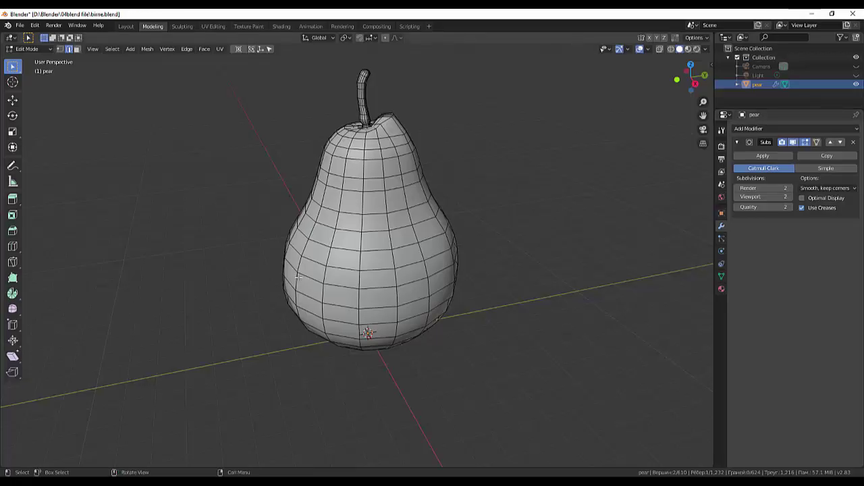
- Orbit around the pear and Alt+click one vertical edge loop running down its side
{"action": "scroll", "coordinate": [298, 277], "scroll_direction": "down", "scroll_amount": 3}
{"action": "mouse_move", "coordinate": [298, 277]}
{"action": "middle_mouse_down"}
{"action": "mouse_move", "coordinate": [367, 295]}
{"action": "mouse_move", "coordinate": [348, 273]}
{"action": "middle_mouse_up"}
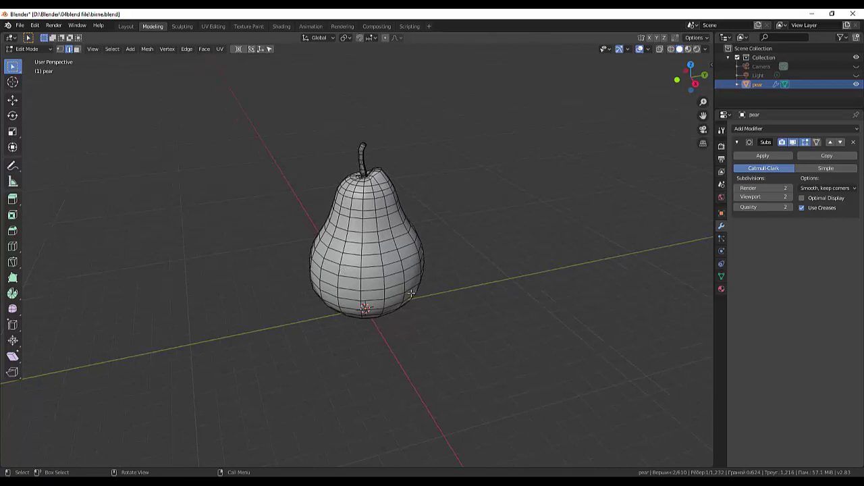
{"action": "middle_click_drag", "start_coordinate": [412, 294], "coordinate": [466, 294]}
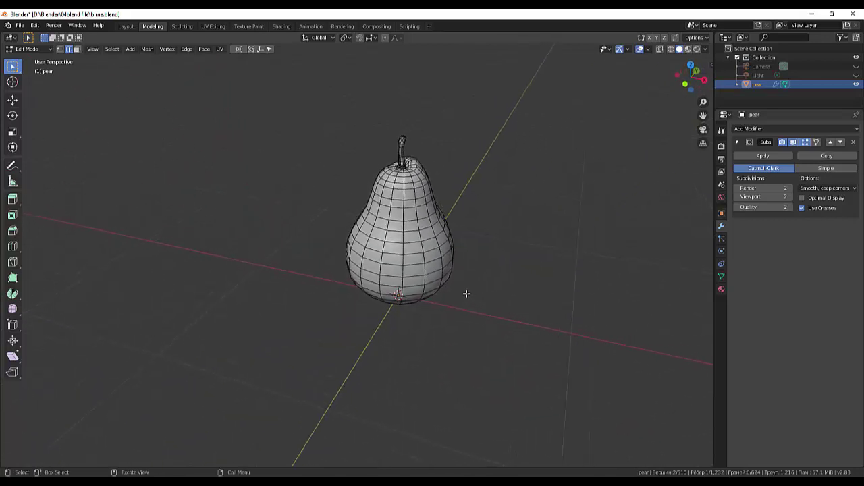
{"action": "left_click", "coordinate": [381, 272], "text": "alt"}
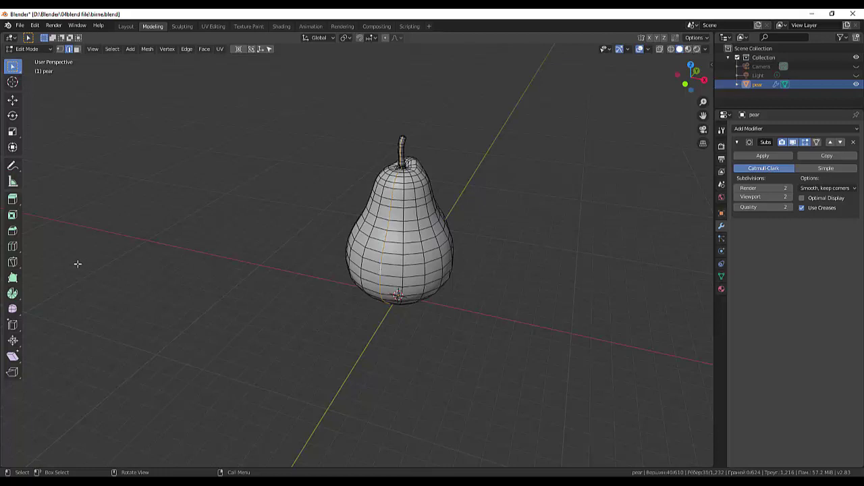
- Mark two vertical edge loops on opposite sides of the pear as seams
{"action": "right_click", "coordinate": [306, 201]}
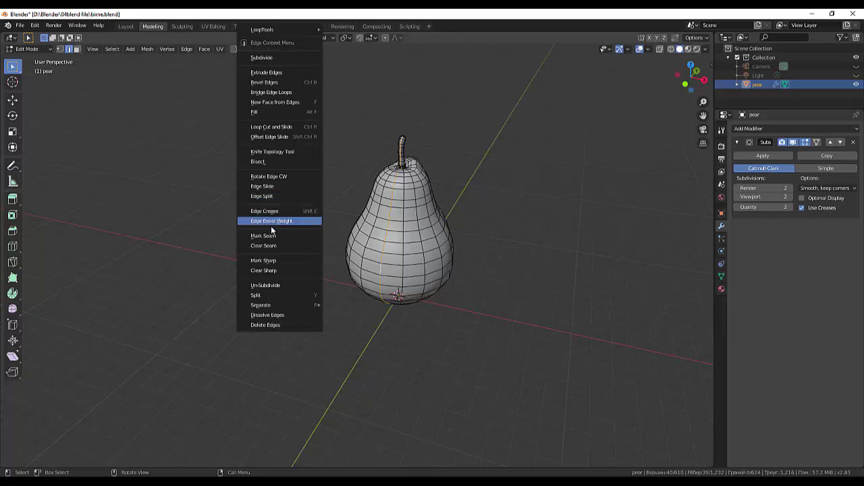
{"action": "left_click", "coordinate": [270, 237]}
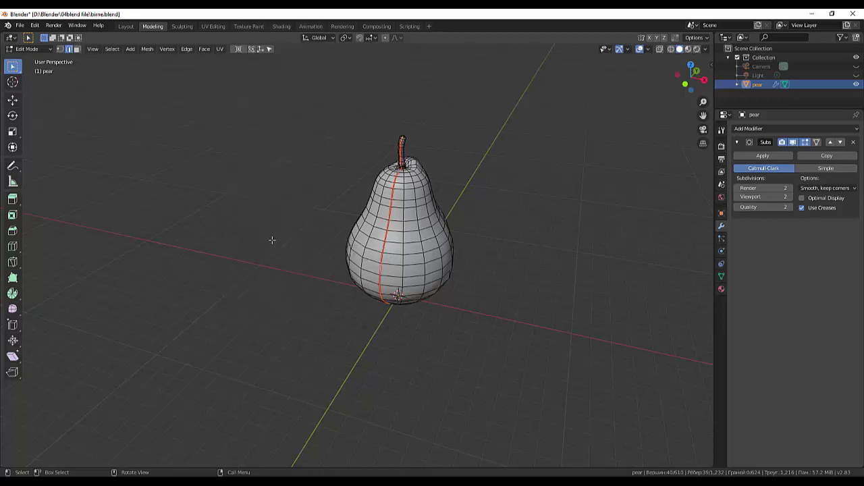
{"action": "mouse_move", "coordinate": [537, 273]}
{"action": "middle_mouse_down"}
{"action": "mouse_move", "coordinate": [434, 308]}
{"action": "mouse_move", "coordinate": [357, 290]}
{"action": "mouse_move", "coordinate": [372, 324]}
{"action": "mouse_move", "coordinate": [363, 268]}
{"action": "mouse_move", "coordinate": [335, 248]}
{"action": "middle_mouse_up"}
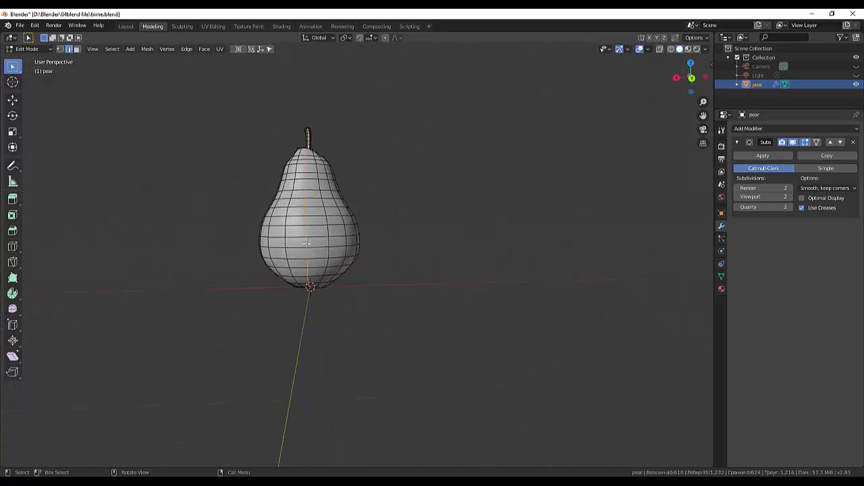
{"action": "left_click", "coordinate": [307, 244], "text": "alt"}
{"action": "right_click", "coordinate": [418, 257]}
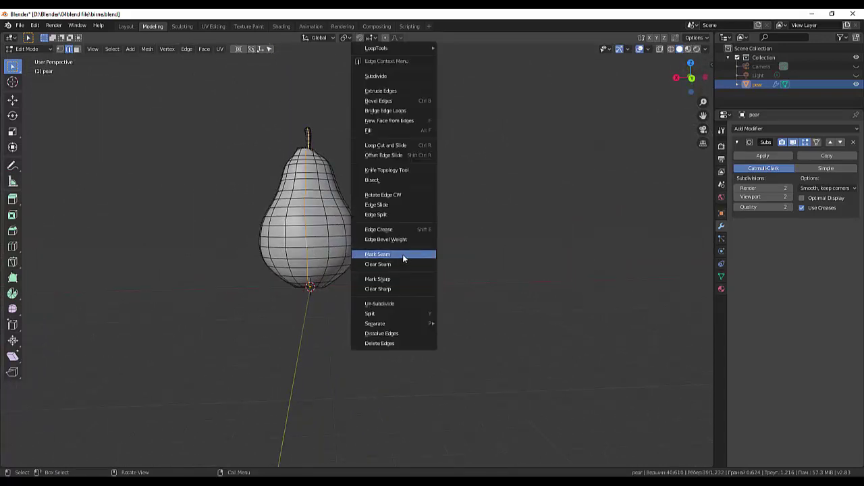
{"action": "left_click", "coordinate": [402, 254]}
- Select the edge loop near the pear's bottom and mark it as a seam
{"action": "mouse_move", "coordinate": [402, 253]}
{"action": "middle_mouse_down"}
{"action": "mouse_move", "coordinate": [449, 249]}
{"action": "mouse_move", "coordinate": [310, 274]}
{"action": "middle_mouse_up"}
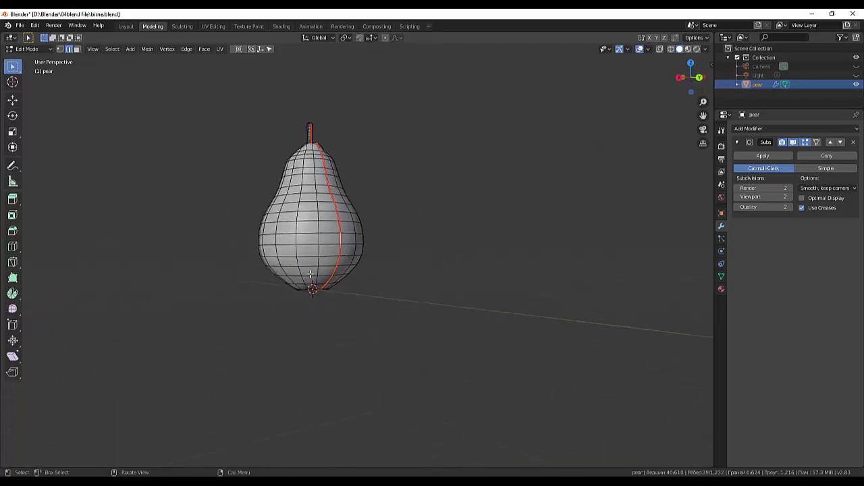
{"action": "left_click", "coordinate": [303, 269], "text": "alt"}
{"action": "right_click", "coordinate": [439, 260]}
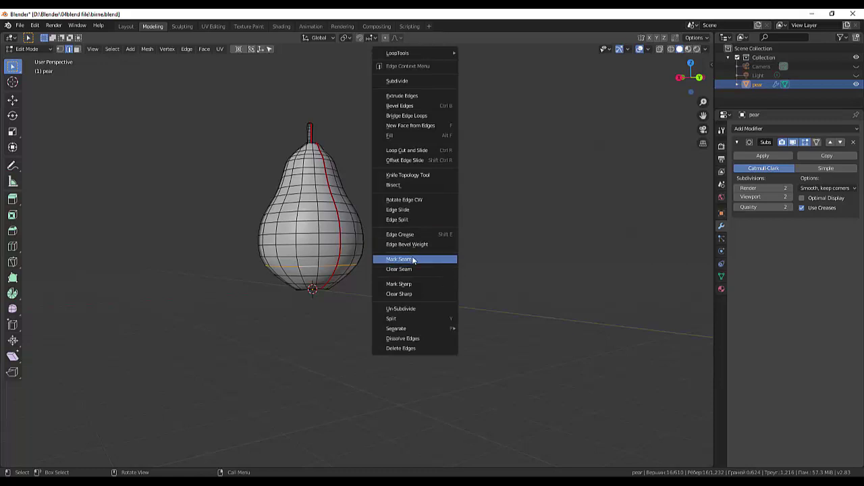
{"action": "left_click", "coordinate": [411, 259]}
- Select edges at the bottom pole, then undo the trial bottom seam ring
{"action": "middle_click_drag", "start_coordinate": [411, 258], "coordinate": [400, 221]}
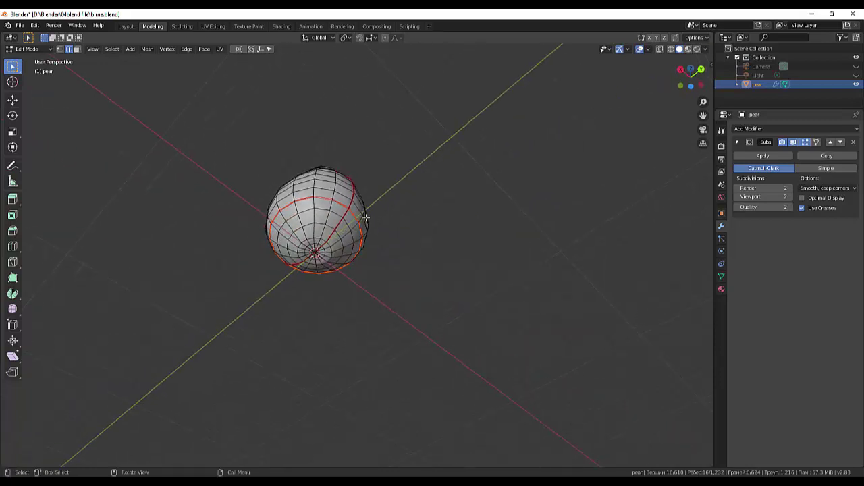
{"action": "left_click", "coordinate": [345, 216]}
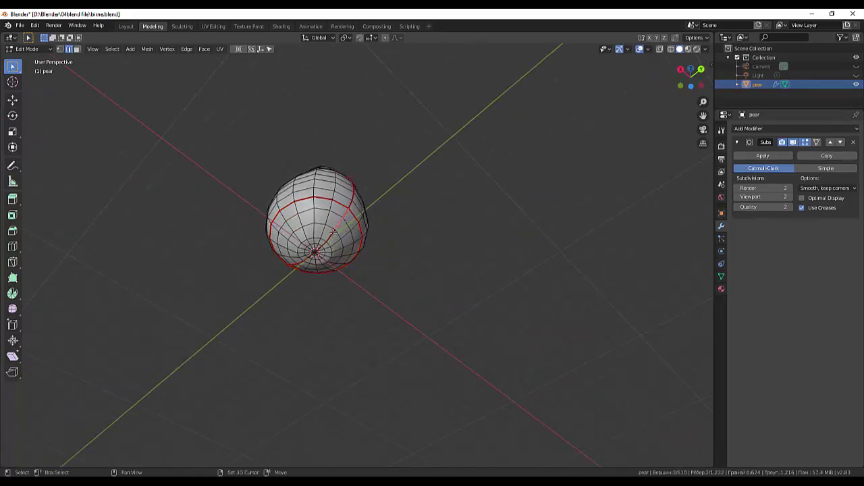
{"action": "left_click", "coordinate": [315, 253], "text": "shift"}
{"action": "mouse_move", "coordinate": [318, 251]}
{"action": "middle_mouse_down"}
{"action": "mouse_move", "coordinate": [405, 311]}
{"action": "mouse_move", "coordinate": [393, 340]}
{"action": "mouse_move", "coordinate": [396, 328]}
{"action": "middle_mouse_up"}
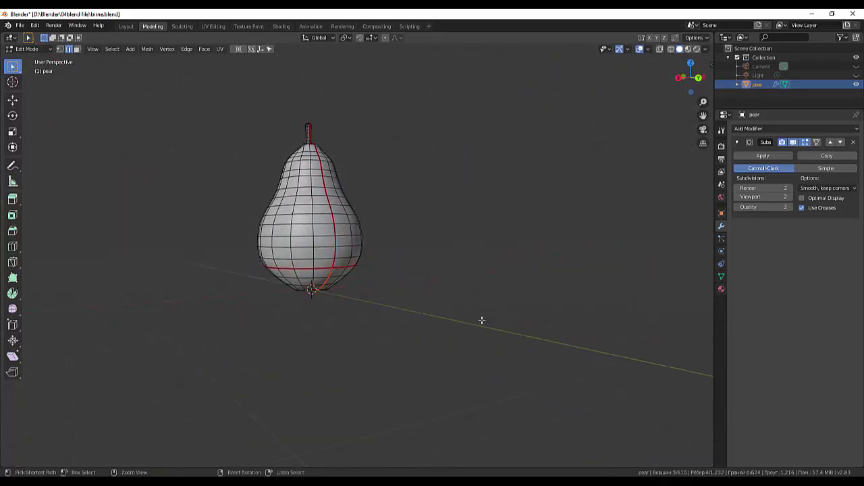
{"action": "key", "text": "ctrl+z"}
{"action": "key", "text": "ctrl+z"}
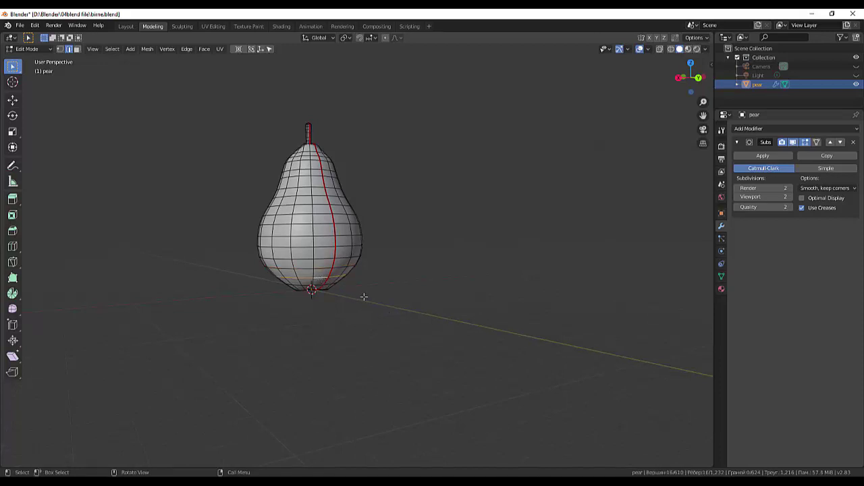
{"action": "mouse_move", "coordinate": [361, 295]}
{"action": "middle_mouse_down"}
{"action": "mouse_move", "coordinate": [369, 230]}
{"action": "mouse_move", "coordinate": [416, 247]}
{"action": "middle_mouse_up"}
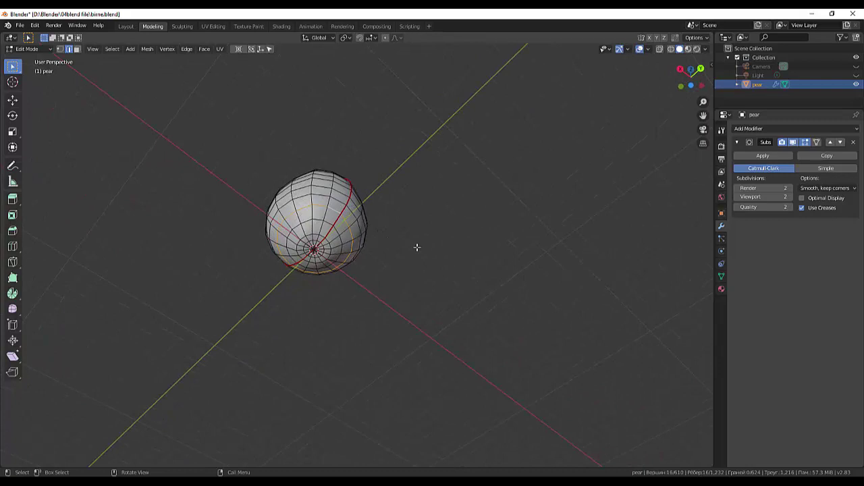
- Mark the selected bottom edges as a seam, then clear the seam from some base edges
{"action": "right_click", "coordinate": [416, 247]}
{"action": "left_click", "coordinate": [397, 255]}
{"action": "left_click", "coordinate": [337, 225]}
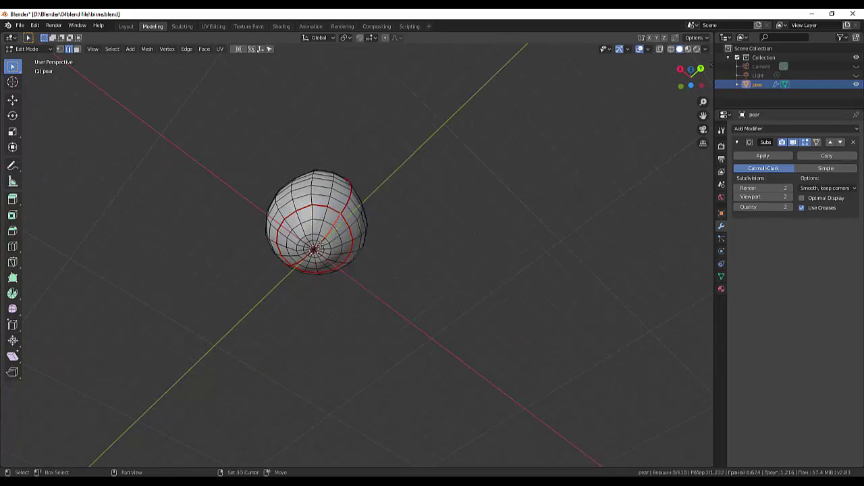
{"action": "right_click", "coordinate": [447, 242]}
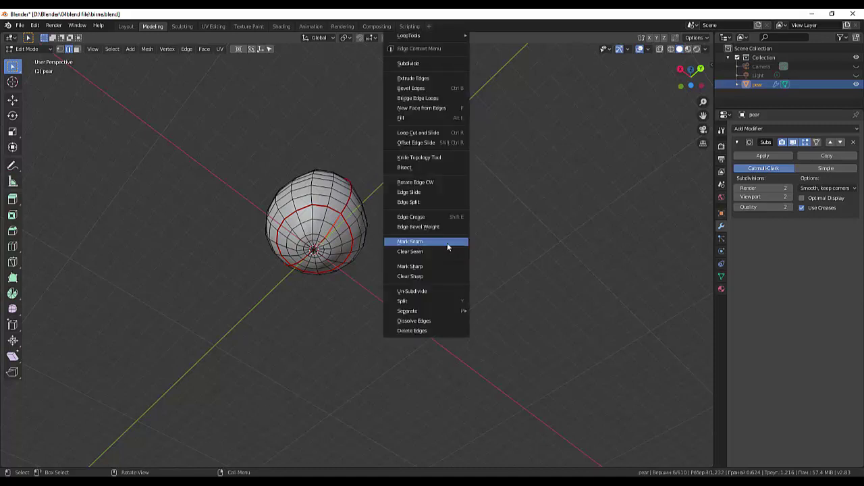
{"action": "left_click", "coordinate": [430, 253]}
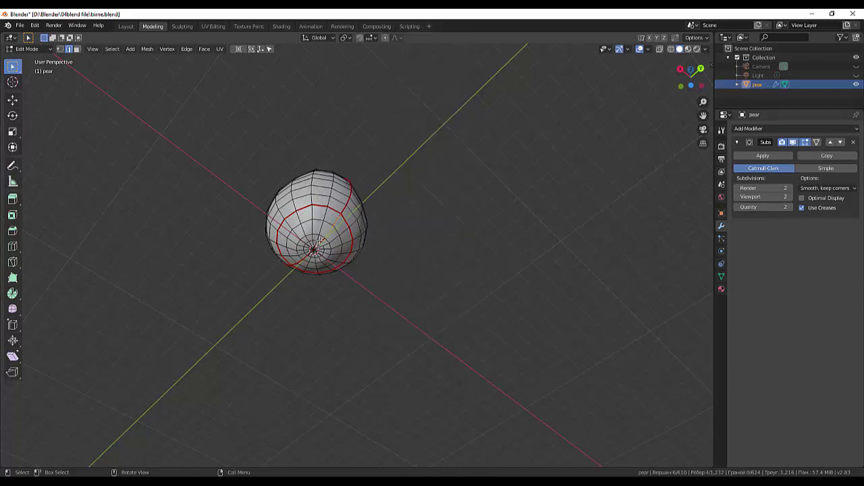
{"action": "right_click", "coordinate": [323, 242]}
{"action": "right_click", "coordinate": [469, 254]}
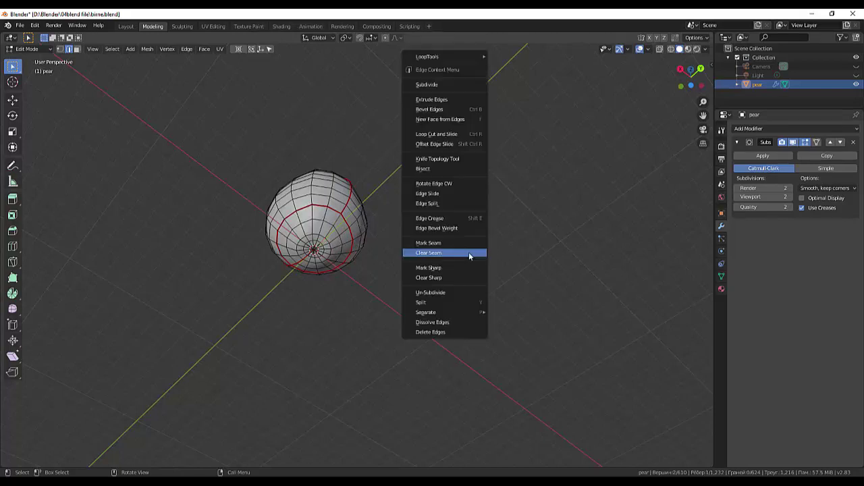
- Select a single edge on the pear's base and mark it sharp
{"action": "left_click", "coordinate": [324, 268]}
{"action": "middle_click_drag", "start_coordinate": [358, 247], "coordinate": [299, 209]}
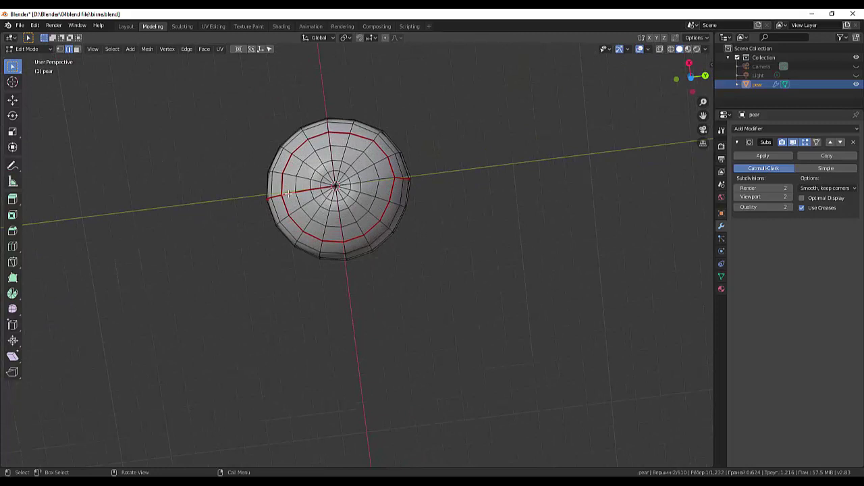
{"action": "right_click", "coordinate": [287, 193]}
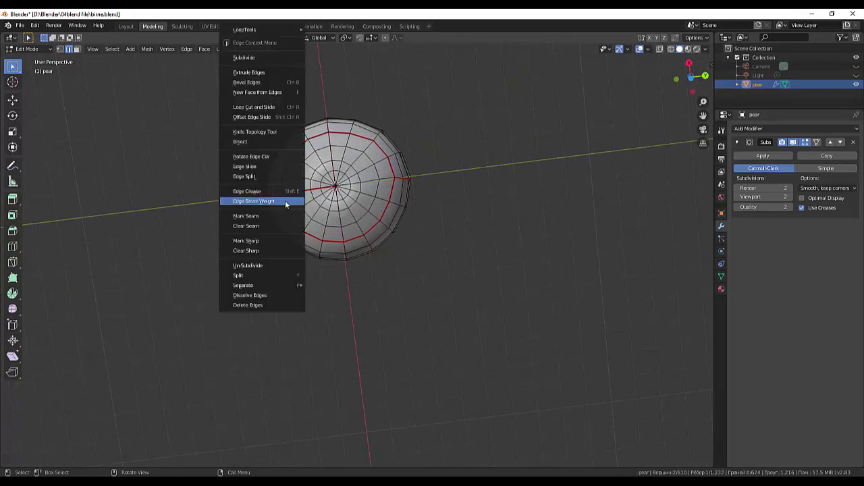
{"action": "left_click", "coordinate": [269, 250]}
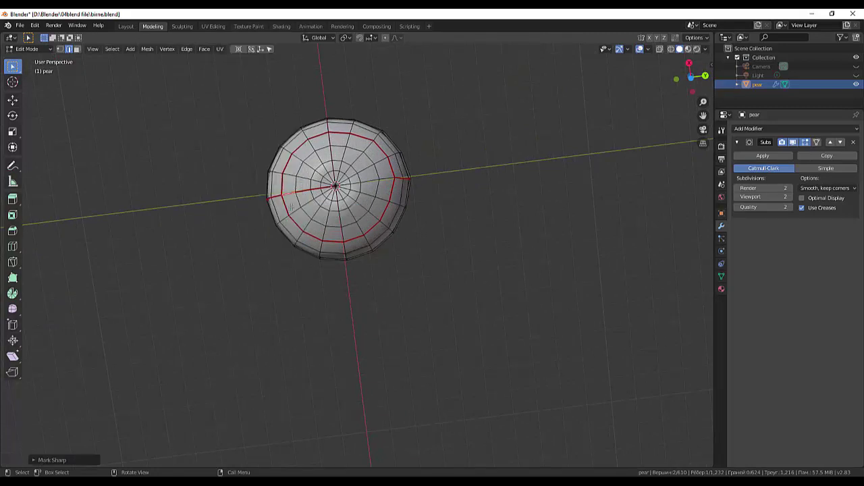
- Add an adjacent base edge and mark the selection as a seam joining the side seam
{"action": "right_click", "coordinate": [304, 194]}
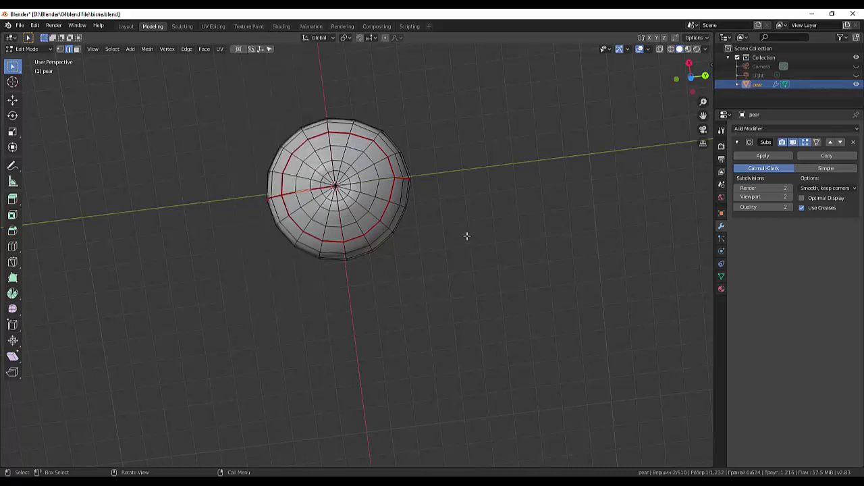
{"action": "left_click", "coordinate": [314, 188], "text": "shift"}
{"action": "right_click", "coordinate": [301, 201]}
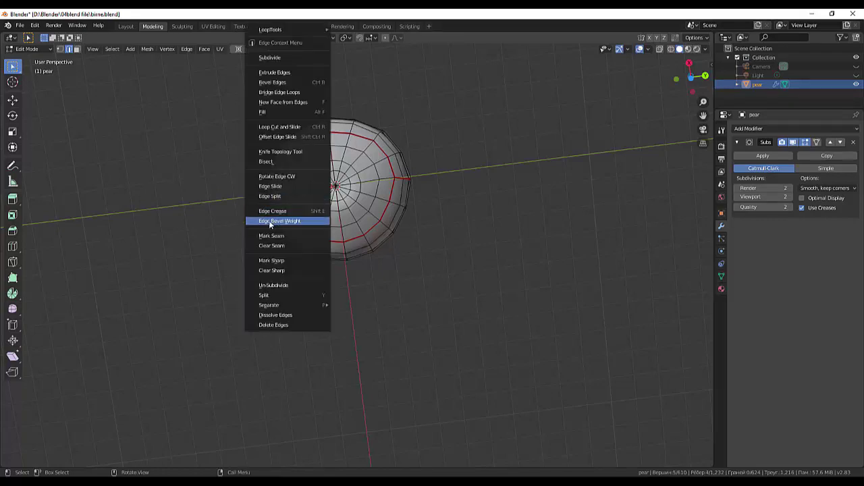
{"action": "left_click", "coordinate": [273, 245]}
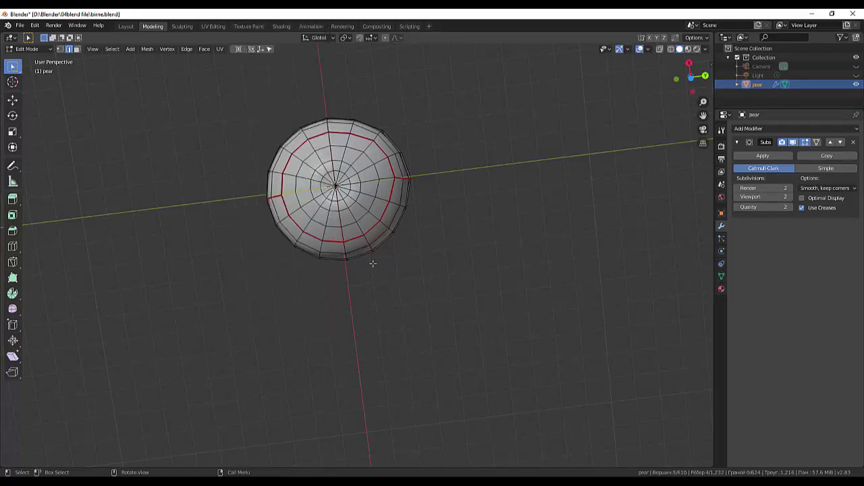
{"action": "mouse_move", "coordinate": [472, 221]}
{"action": "middle_mouse_down"}
{"action": "mouse_move", "coordinate": [473, 313]}
{"action": "mouse_move", "coordinate": [463, 340]}
{"action": "mouse_move", "coordinate": [367, 374]}
{"action": "mouse_move", "coordinate": [207, 322]}
{"action": "mouse_move", "coordinate": [286, 358]}
{"action": "mouse_move", "coordinate": [371, 310]}
{"action": "mouse_move", "coordinate": [372, 344]}
{"action": "mouse_move", "coordinate": [337, 328]}
{"action": "middle_mouse_up"}
{"action": "mouse_move", "coordinate": [397, 231]}
{"action": "middle_mouse_down"}
{"action": "mouse_move", "coordinate": [524, 245]}
{"action": "mouse_move", "coordinate": [560, 323]}
{"action": "middle_mouse_up"}
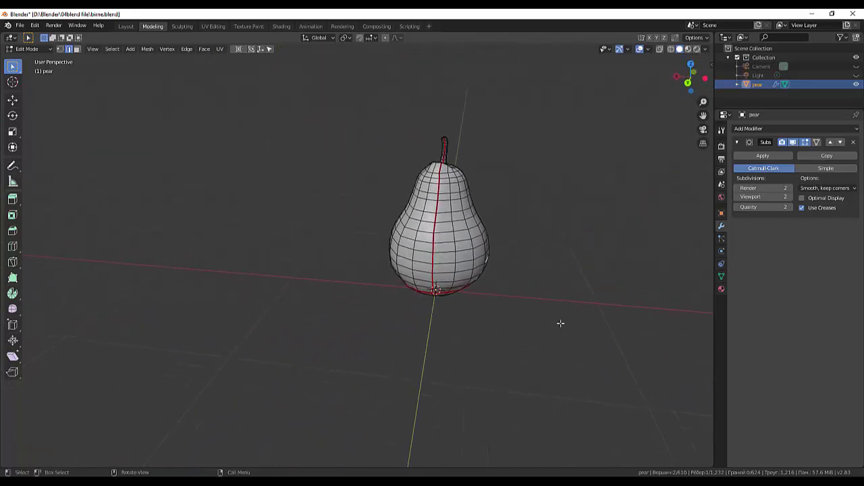
{"action": "middle_click_drag", "start_coordinate": [540, 280], "coordinate": [538, 277]}
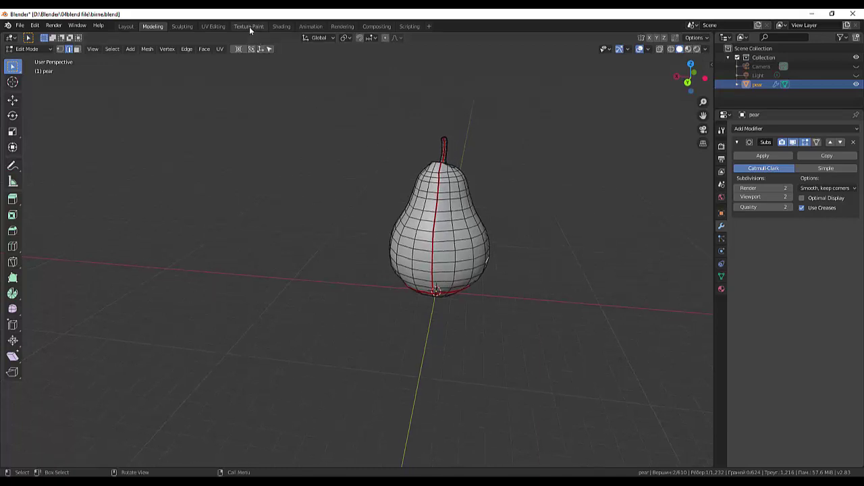
- Switch to the UV Editing workspace and select the whole pear mesh with Ctrl+L
{"action": "left_click", "coordinate": [214, 27]}
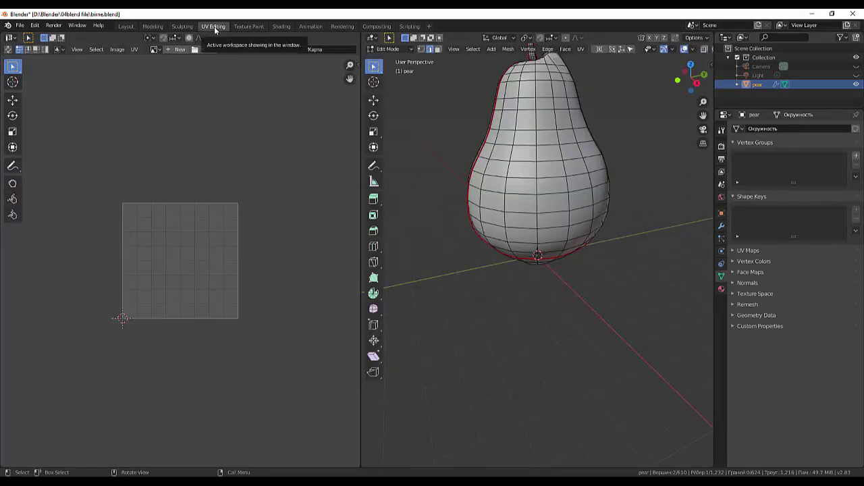
{"action": "scroll", "coordinate": [405, 218], "scroll_direction": "down", "scroll_amount": 3}
{"action": "mouse_move", "coordinate": [468, 208]}
{"action": "middle_mouse_down"}
{"action": "mouse_move", "coordinate": [391, 234]}
{"action": "mouse_move", "coordinate": [472, 202]}
{"action": "middle_mouse_up"}
{"action": "scroll", "coordinate": [180, 260], "scroll_direction": "up", "scroll_amount": 3}
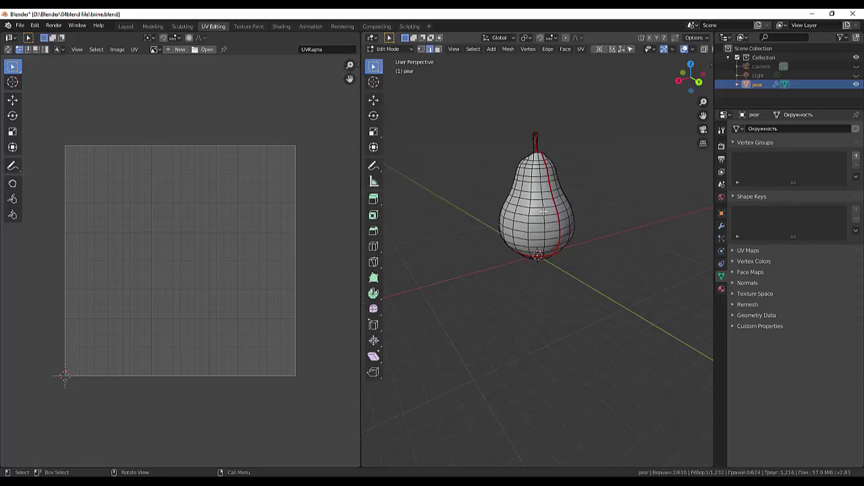
{"action": "left_click", "coordinate": [542, 211], "text": "alt"}
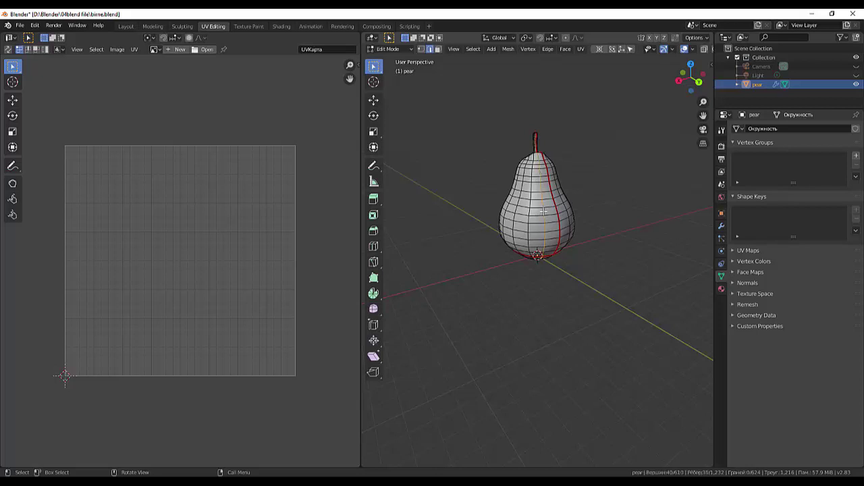
{"action": "key", "text": "ctrl+l"}
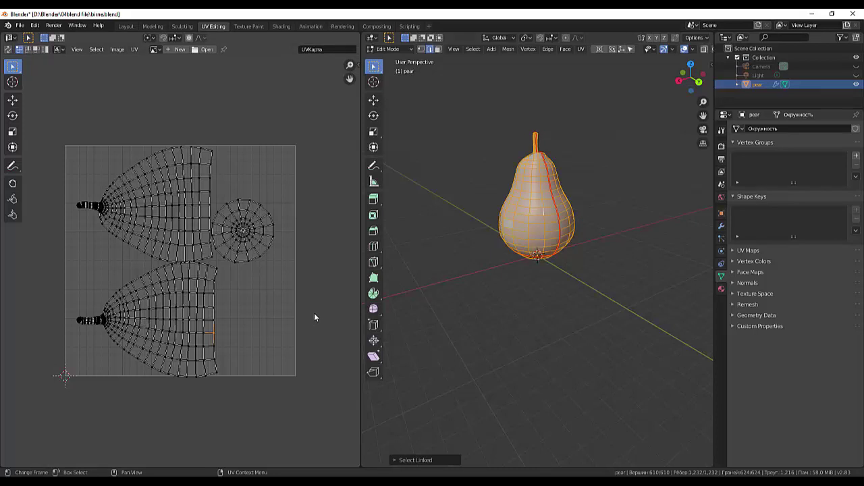
- Create a 2048×2048 UV Grid image named pear.001 and zoom to fit it
{"action": "left_click", "coordinate": [178, 50]}
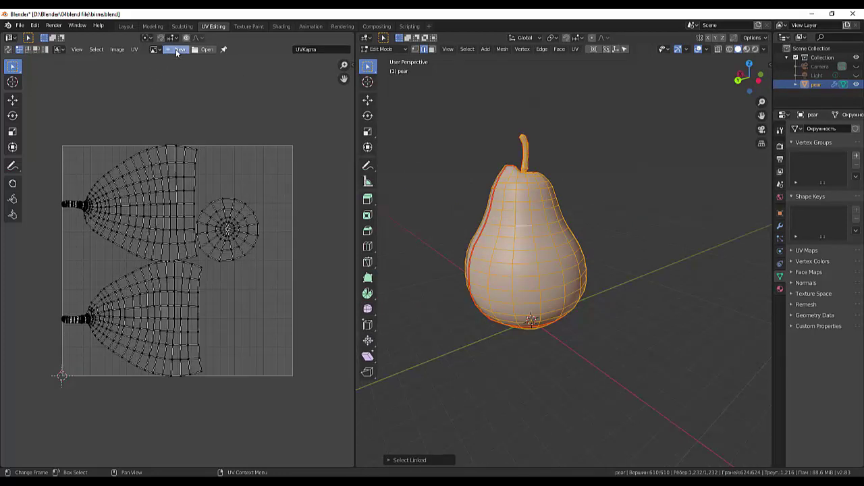
{"action": "left_click", "coordinate": [193, 42]}
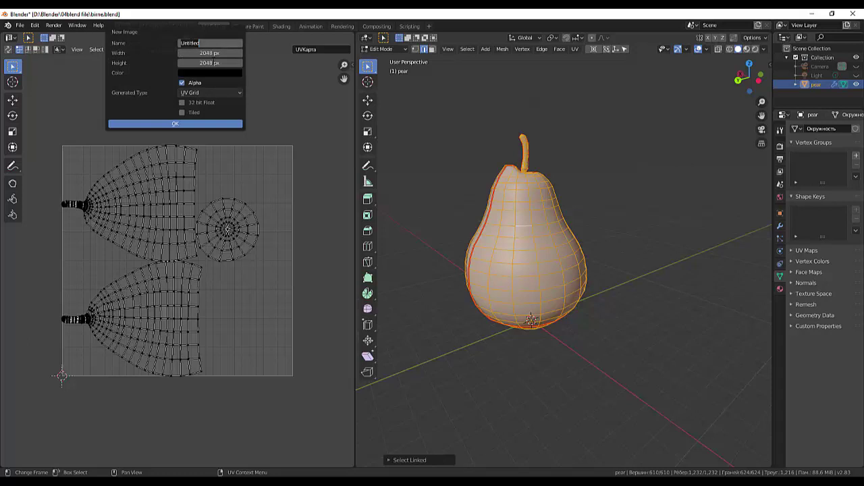
{"action": "type", "text": "d"}
{"action": "left_click", "coordinate": [166, 125]}
{"action": "scroll", "coordinate": [191, 177], "scroll_direction": "down", "scroll_amount": 2}
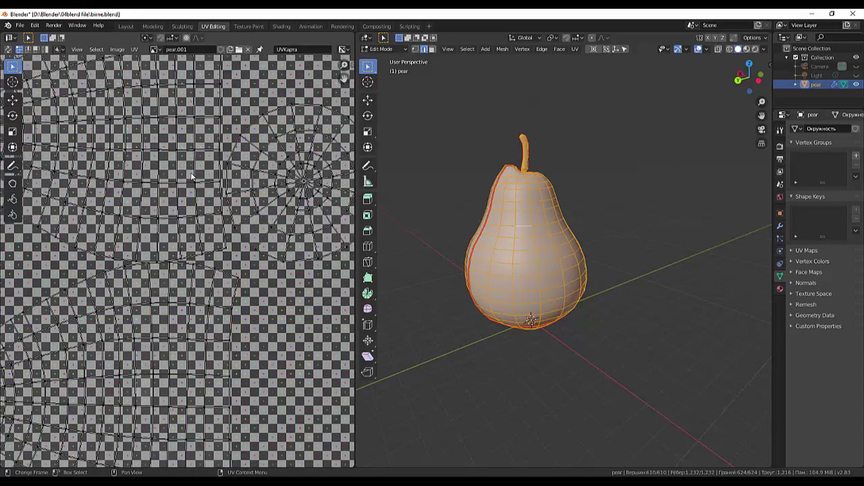
{"action": "scroll", "coordinate": [192, 177], "scroll_direction": "down", "scroll_amount": 3}
{"action": "scroll", "coordinate": [192, 177], "scroll_direction": "up", "scroll_amount": 2}
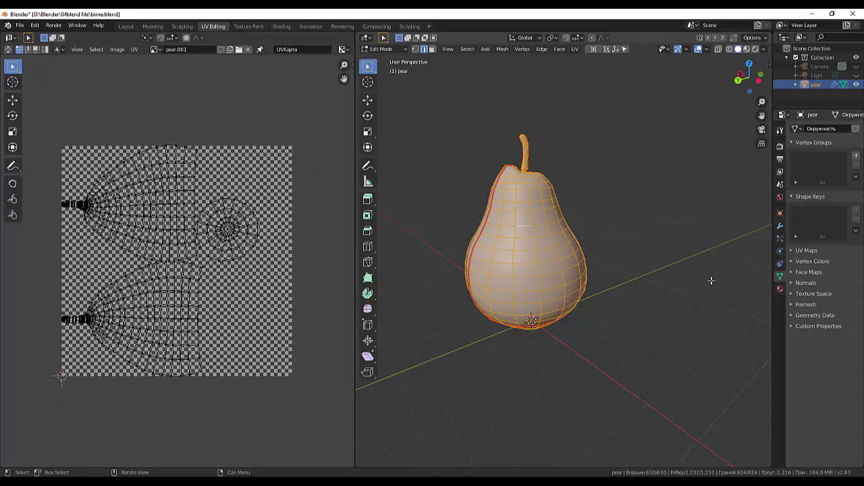
- Rename the pear's material to 'pear'
{"action": "left_click", "coordinate": [780, 289]}
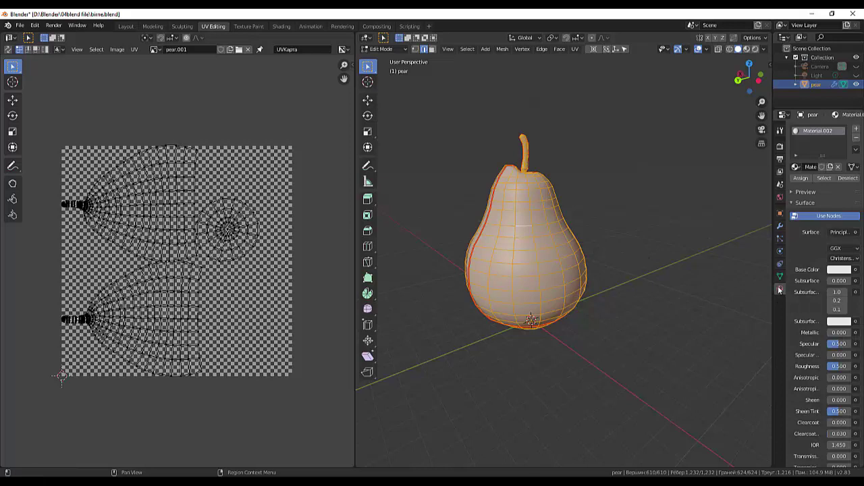
{"action": "left_click_drag", "start_coordinate": [772, 212], "coordinate": [714, 214]}
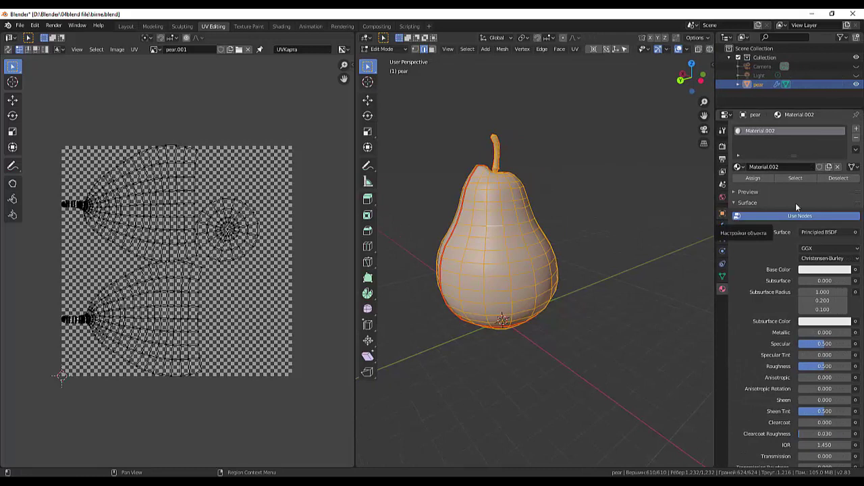
{"action": "left_click", "coordinate": [774, 167]}
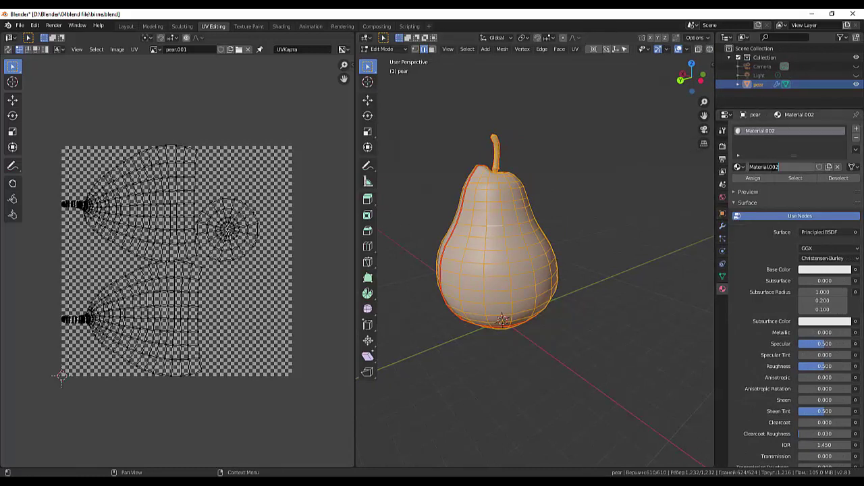
{"action": "type", "text": "pear"}
{"action": "key", "text": "Return"}
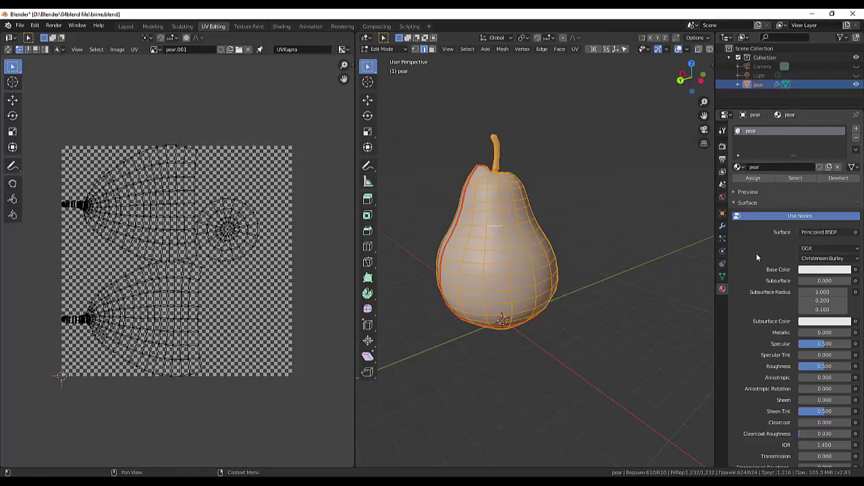
- Drive Base Color with an Image Texture using the pear image and preview it in Material Preview
{"action": "left_click", "coordinate": [854, 270]}
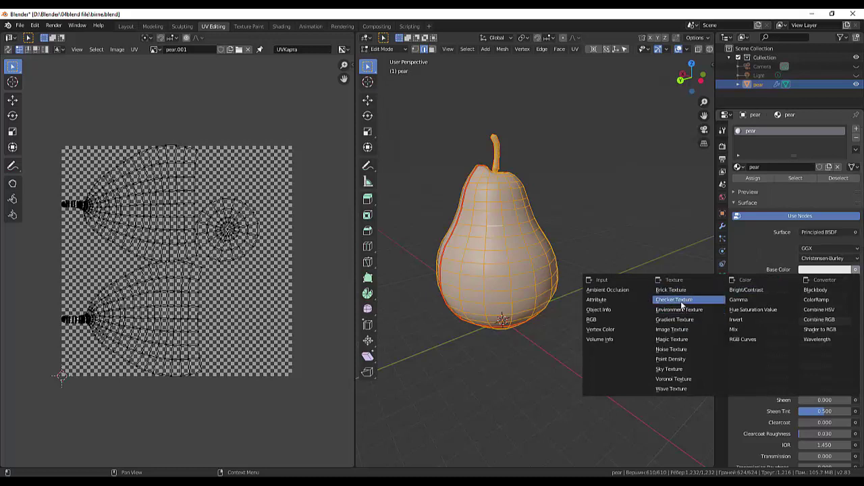
{"action": "left_click", "coordinate": [681, 330]}
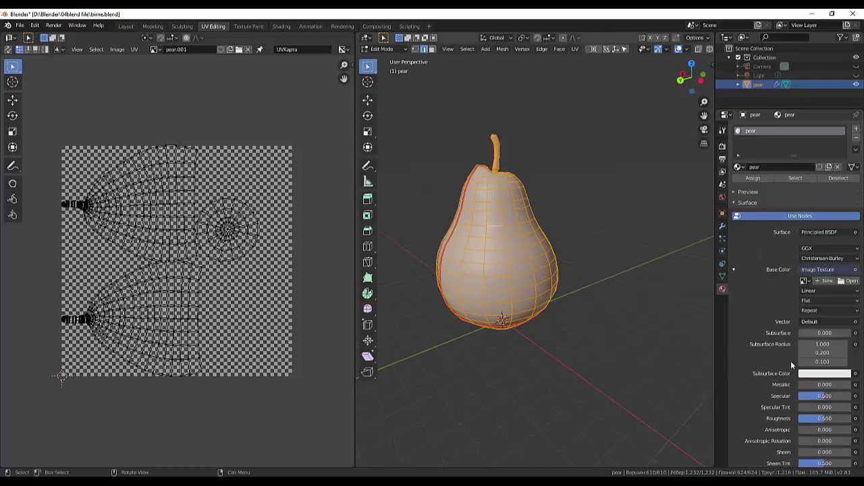
{"action": "left_click", "coordinate": [804, 281]}
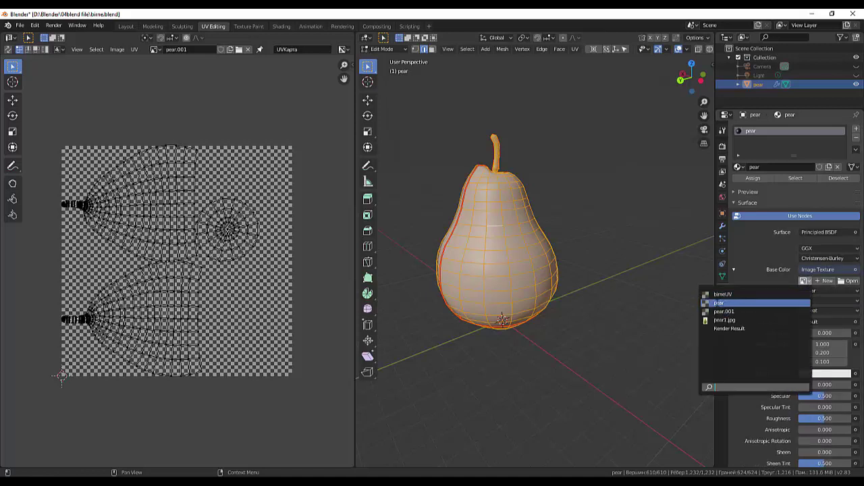
{"action": "left_click", "coordinate": [742, 303]}
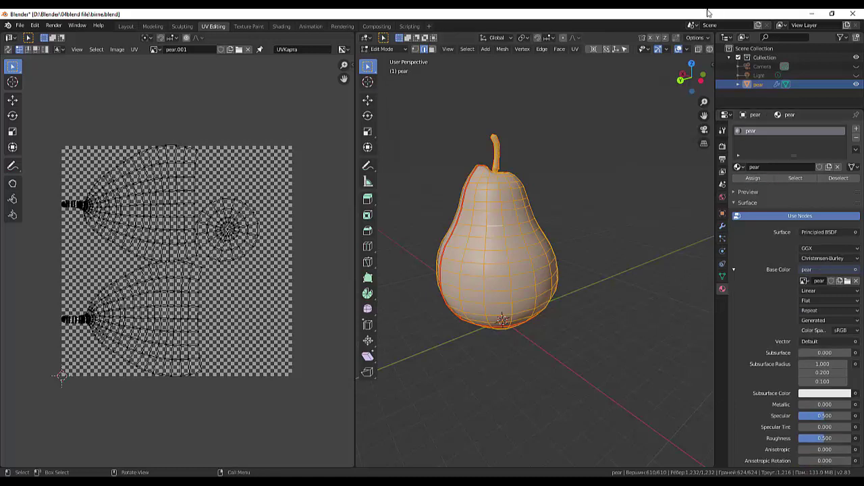
{"action": "left_click_drag", "start_coordinate": [715, 94], "coordinate": [761, 95]}
{"action": "left_click", "coordinate": [735, 49]}
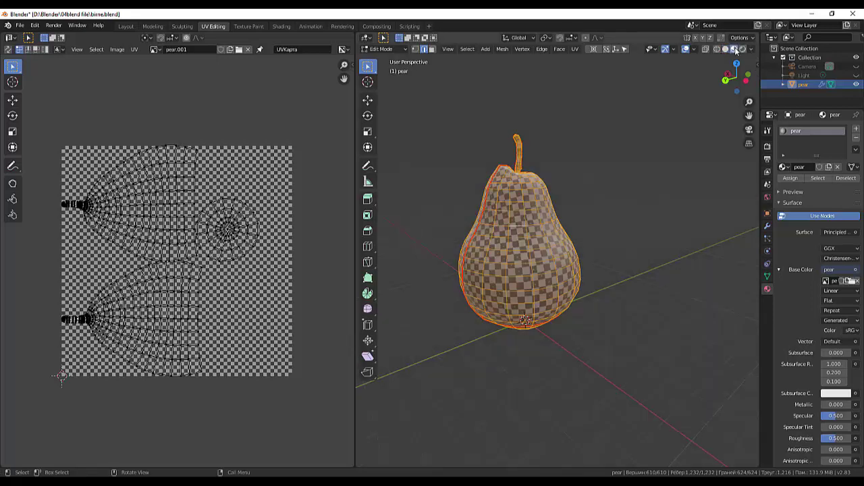
{"action": "key", "text": "alt+a"}
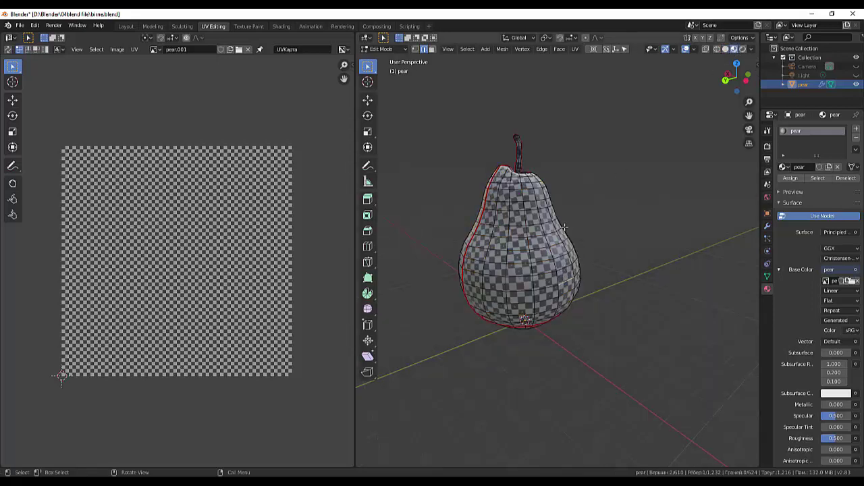
{"action": "middle_click_drag", "start_coordinate": [565, 229], "coordinate": [508, 234]}
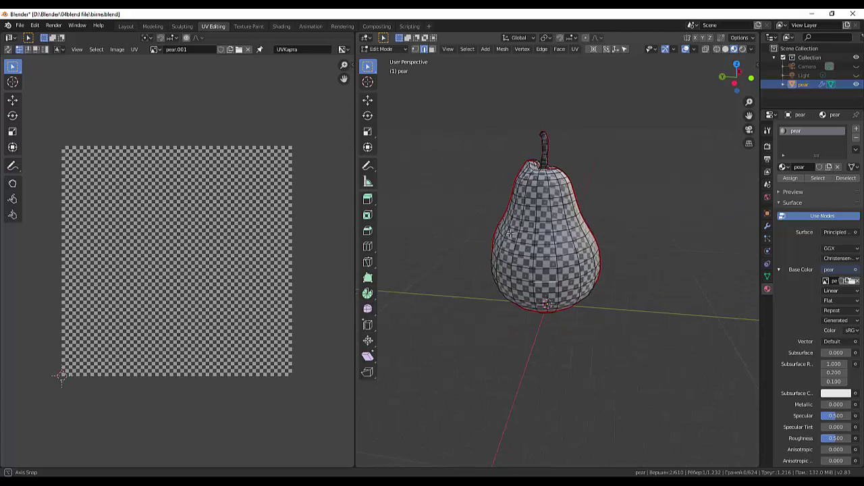
{"action": "left_click", "coordinate": [544, 270], "text": "alt"}
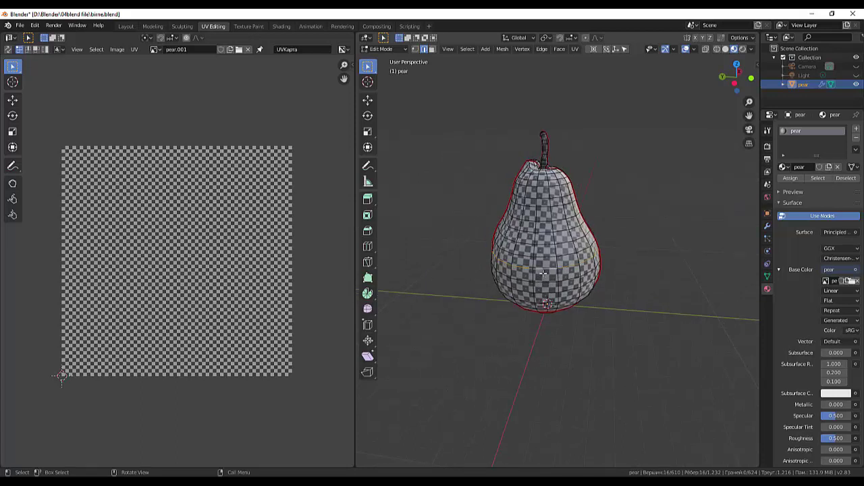
{"action": "key", "text": "ctrl+l"}
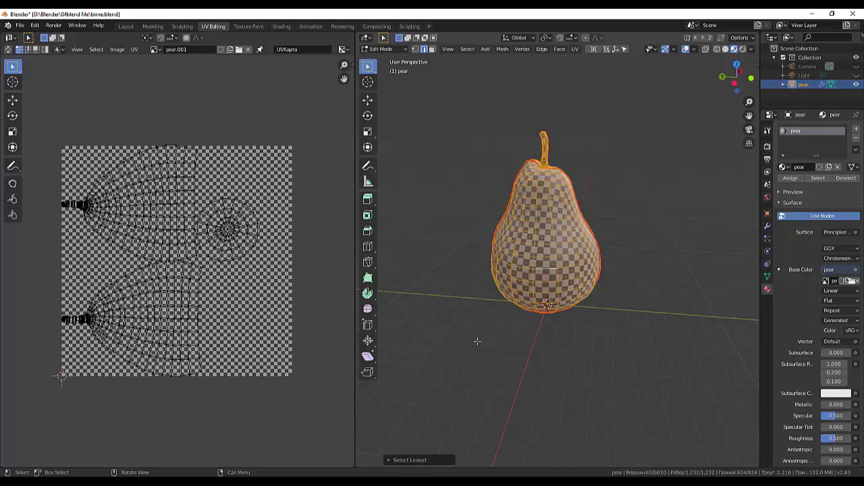
{"action": "key", "text": "alt+a"}
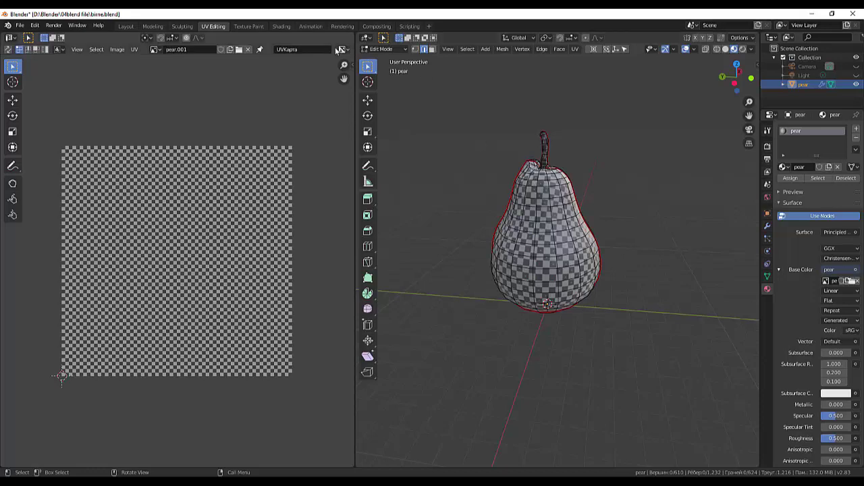
{"action": "left_click", "coordinate": [249, 27]}
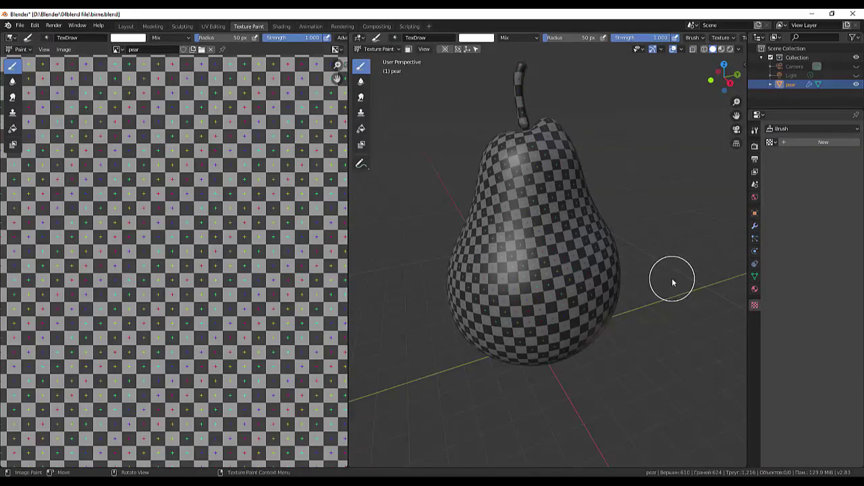
- Zoom in on the pear, paint a test white dab, then undo it
{"action": "scroll", "coordinate": [672, 278], "scroll_direction": "down", "scroll_amount": 1}
{"action": "scroll", "coordinate": [672, 278], "scroll_direction": "down", "scroll_amount": 2}
{"action": "scroll", "coordinate": [670, 277], "scroll_direction": "up", "scroll_amount": 3}
{"action": "scroll", "coordinate": [669, 277], "scroll_direction": "down", "scroll_amount": 1}
{"action": "scroll", "coordinate": [670, 277], "scroll_direction": "down", "scroll_amount": 1}
{"action": "scroll", "coordinate": [208, 306], "scroll_direction": "down", "scroll_amount": 1}
{"action": "scroll", "coordinate": [208, 307], "scroll_direction": "down", "scroll_amount": 2}
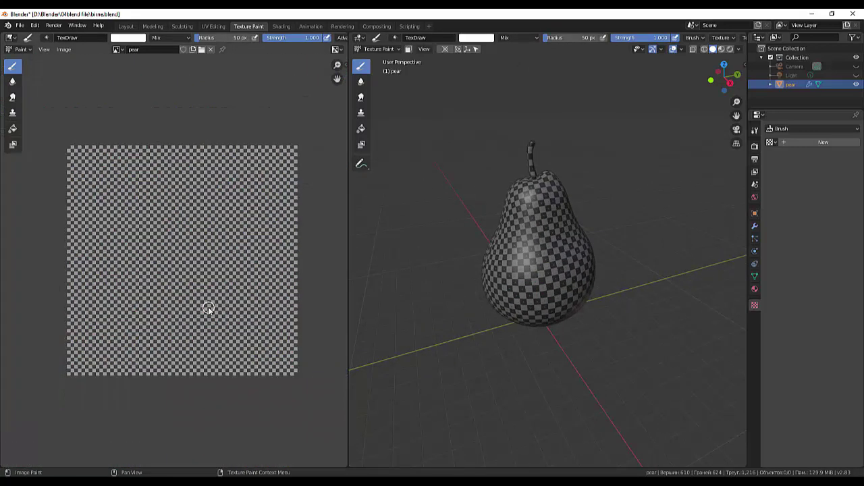
{"action": "scroll", "coordinate": [208, 307], "scroll_direction": "up", "scroll_amount": 1}
{"action": "left_click", "coordinate": [562, 278]}
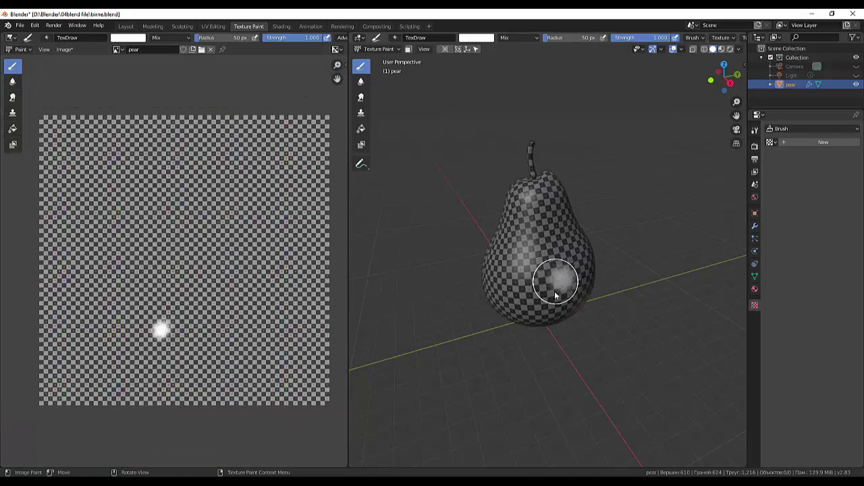
{"action": "key", "text": "ctrl+z"}
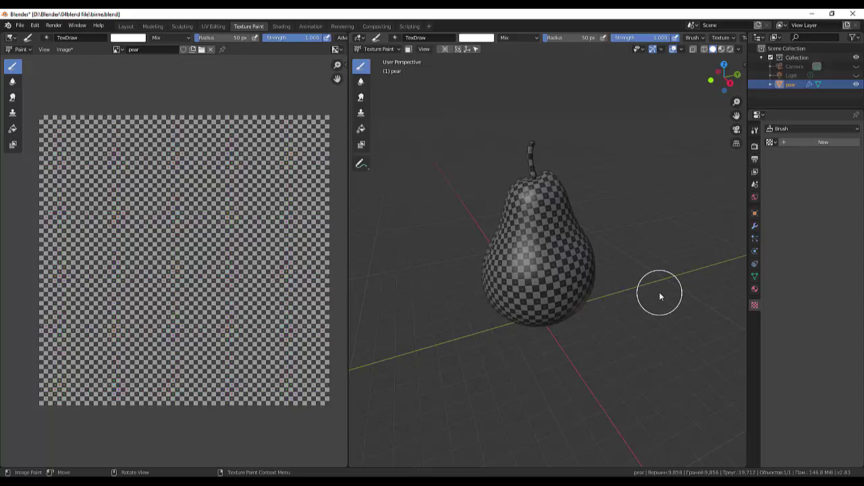
- Paint white strokes across the pear's right and lower side, then undo them all
{"action": "left_click_drag", "start_coordinate": [601, 290], "coordinate": [517, 266]}
{"action": "mouse_move", "coordinate": [522, 285]}
{"action": "left_mouse_down"}
{"action": "mouse_move", "coordinate": [524, 311]}
{"action": "mouse_move", "coordinate": [608, 253]}
{"action": "mouse_move", "coordinate": [559, 179]}
{"action": "mouse_move", "coordinate": [542, 278]}
{"action": "mouse_move", "coordinate": [560, 196]}
{"action": "mouse_move", "coordinate": [542, 147]}
{"action": "mouse_move", "coordinate": [465, 289]}
{"action": "mouse_move", "coordinate": [551, 183]}
{"action": "mouse_move", "coordinate": [529, 264]}
{"action": "left_mouse_up"}
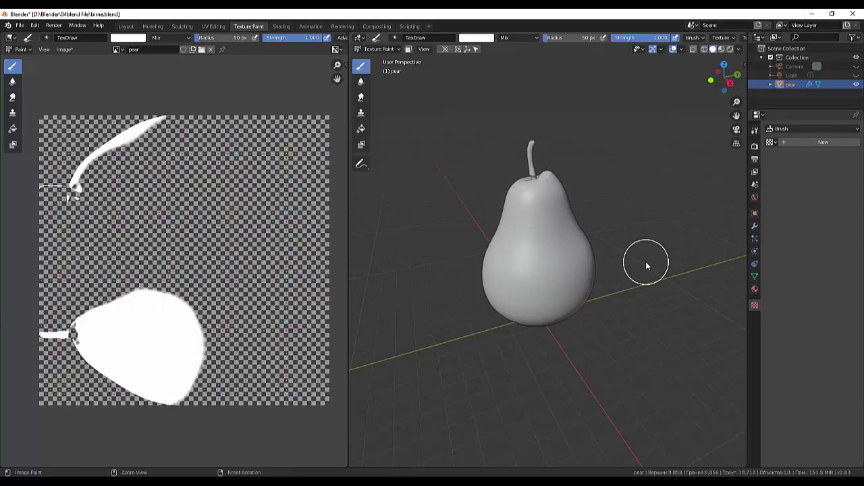
{"action": "key", "text": "ctrl+z"}
{"action": "key", "text": "ctrl+z"}
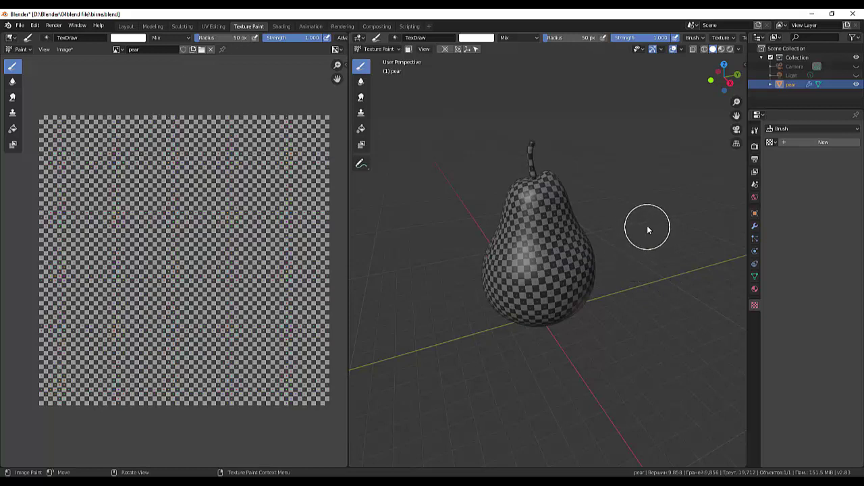
- Check the brush list and add a new texture to the paint brush
{"action": "left_click", "coordinate": [396, 37]}
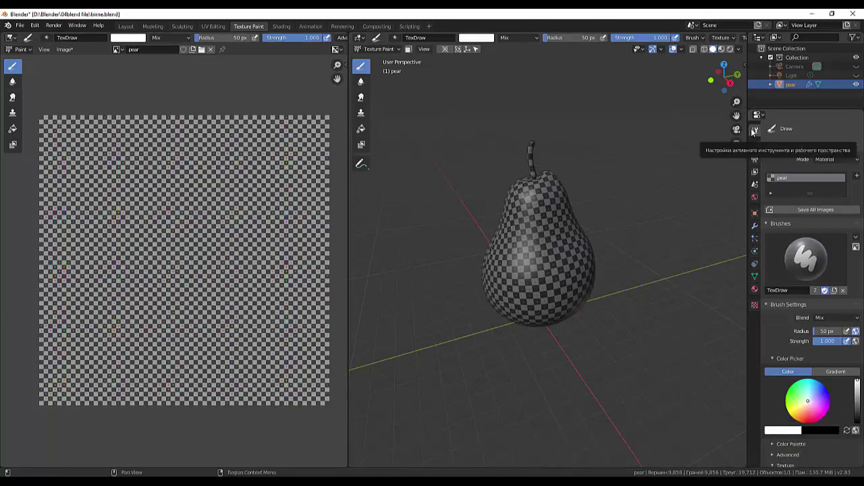
{"action": "left_click", "coordinate": [755, 308]}
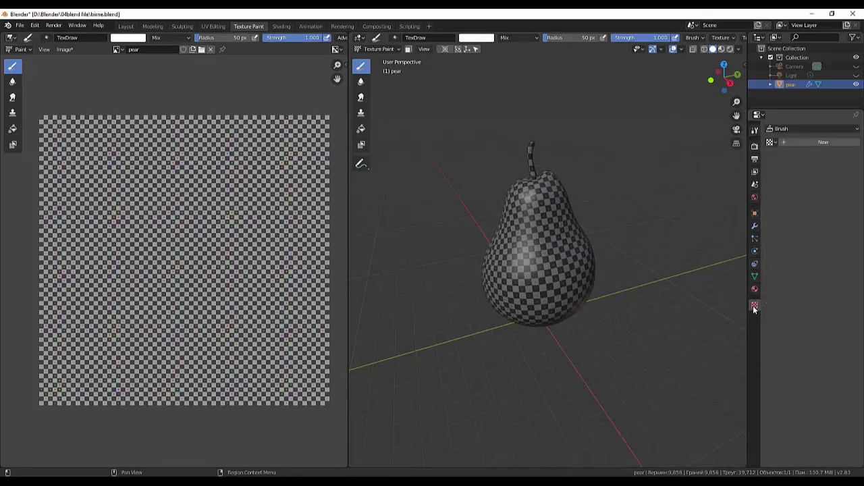
{"action": "left_click", "coordinate": [755, 129]}
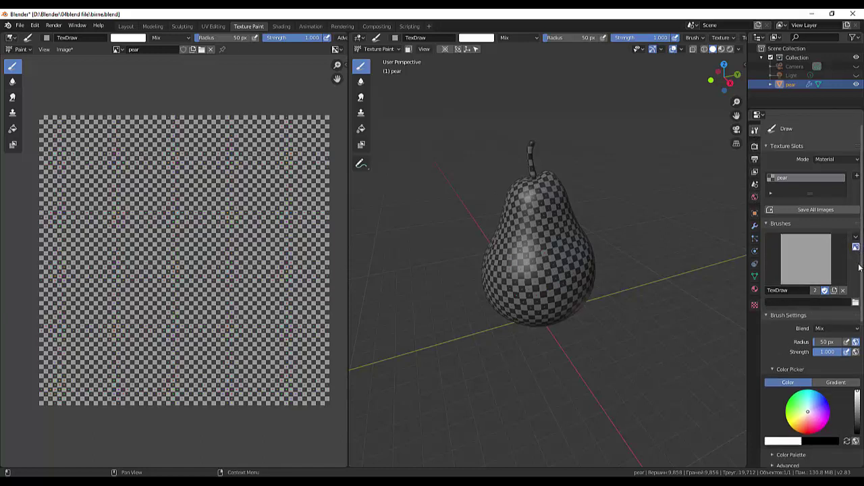
{"action": "scroll", "coordinate": [795, 365], "scroll_direction": "down", "scroll_amount": 1}
{"action": "scroll", "coordinate": [795, 364], "scroll_direction": "down", "scroll_amount": 3}
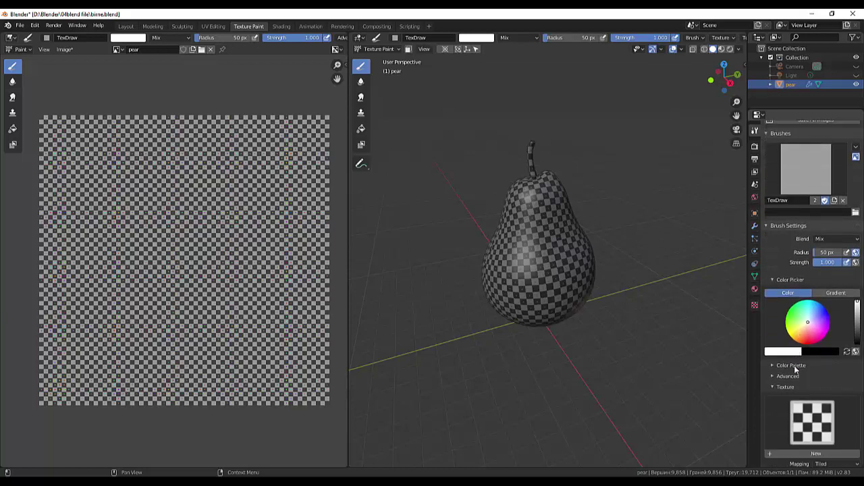
{"action": "scroll", "coordinate": [794, 366], "scroll_direction": "down", "scroll_amount": 2}
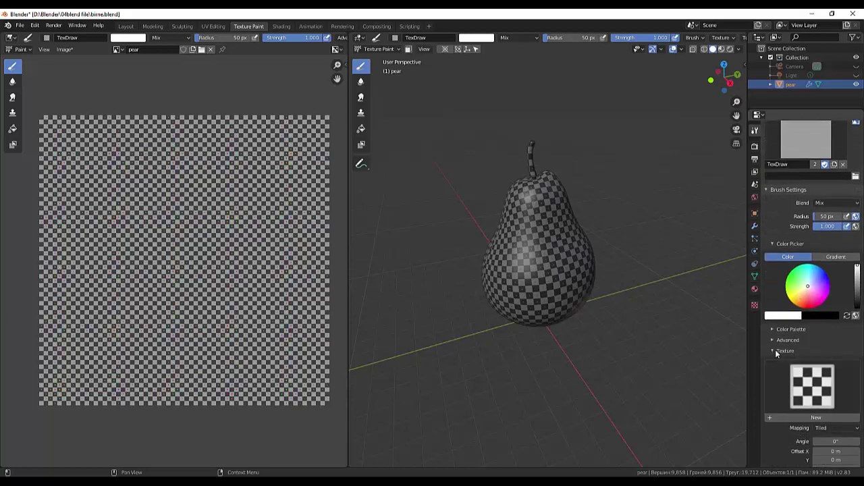
{"action": "left_click", "coordinate": [818, 418]}
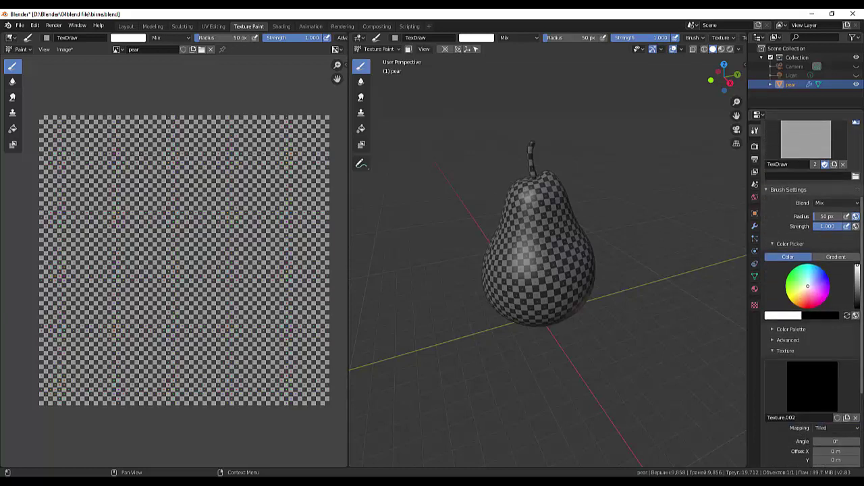
- Pick the brush texture Texture.002, expand its Image settings and open the file browser
{"action": "left_click", "coordinate": [755, 305]}
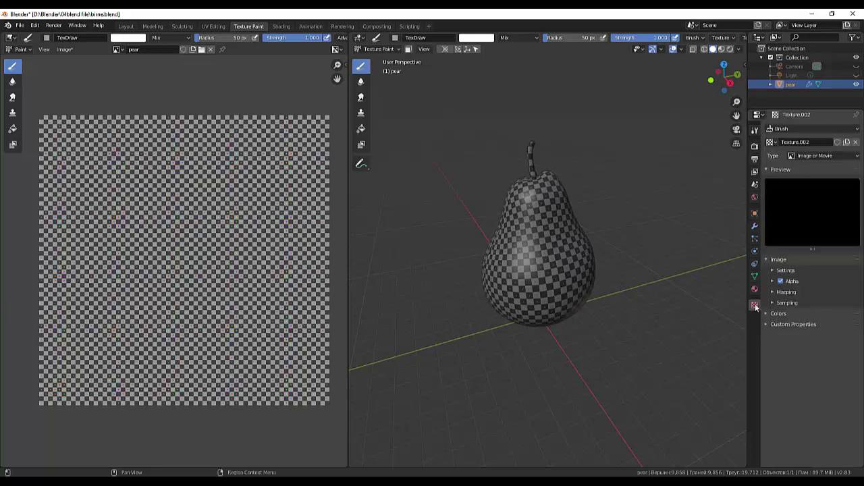
{"action": "left_click", "coordinate": [813, 127]}
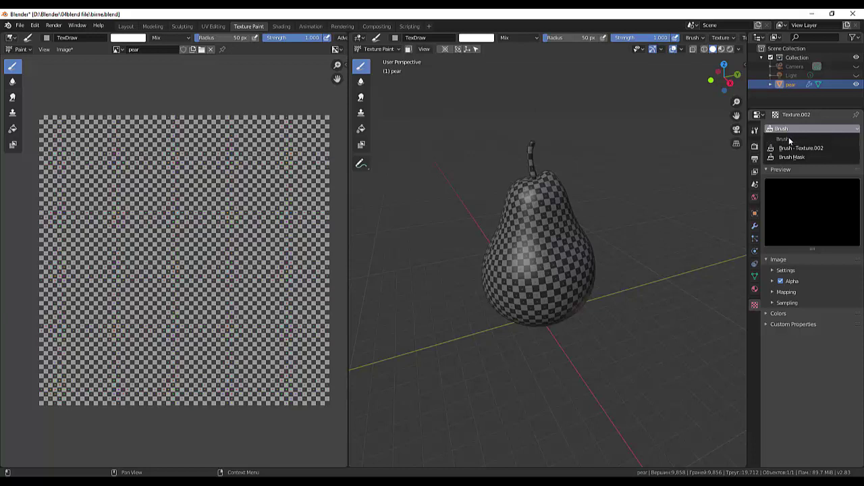
{"action": "left_click", "coordinate": [801, 148]}
{"action": "left_click", "coordinate": [832, 281]}
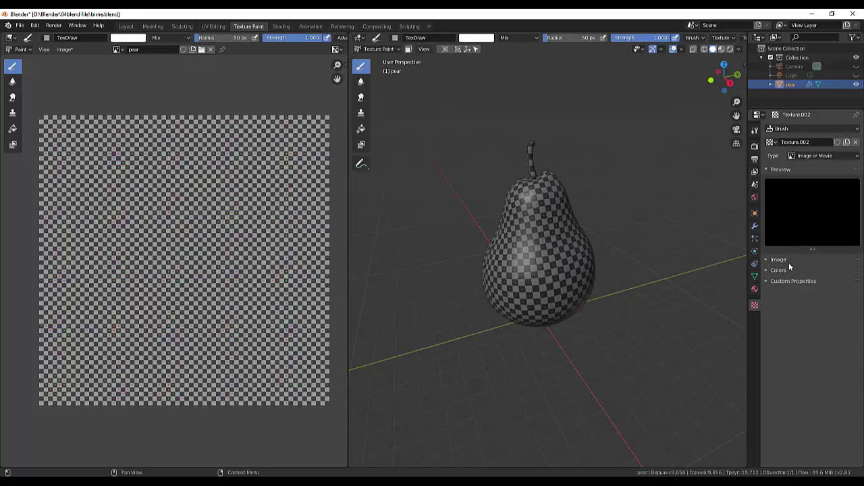
{"action": "left_click", "coordinate": [766, 260]}
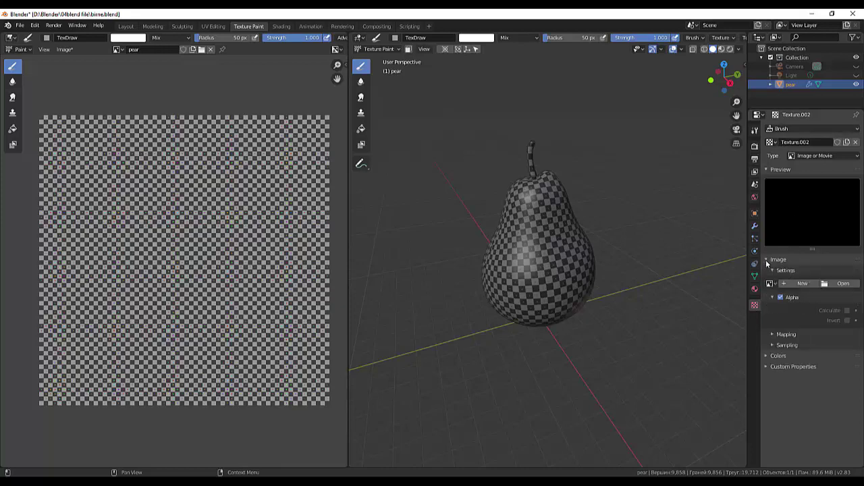
{"action": "left_click", "coordinate": [843, 283]}
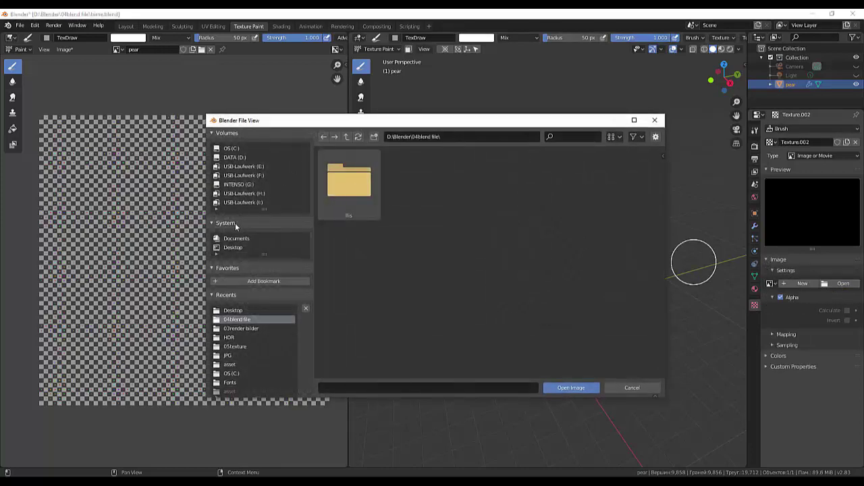
- Load pear1.jpg from the Desktop as the brush texture image
{"action": "left_click", "coordinate": [234, 160]}
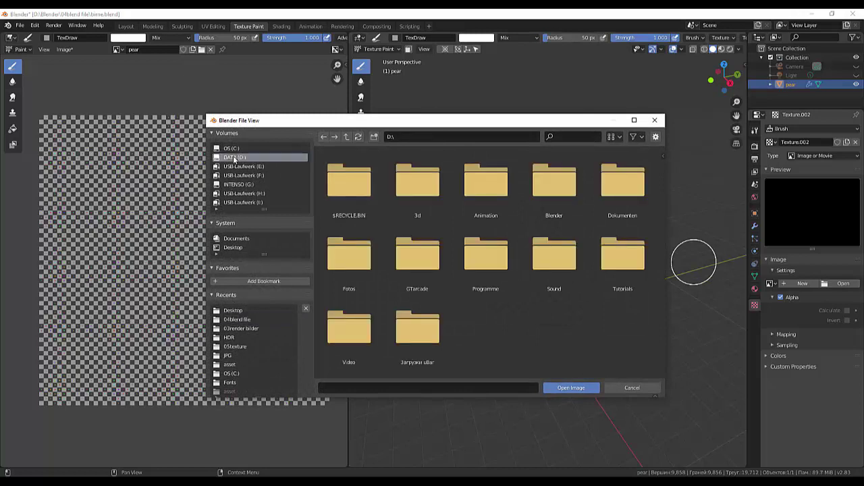
{"action": "left_click", "coordinate": [232, 246]}
{"action": "left_click", "coordinate": [423, 247]}
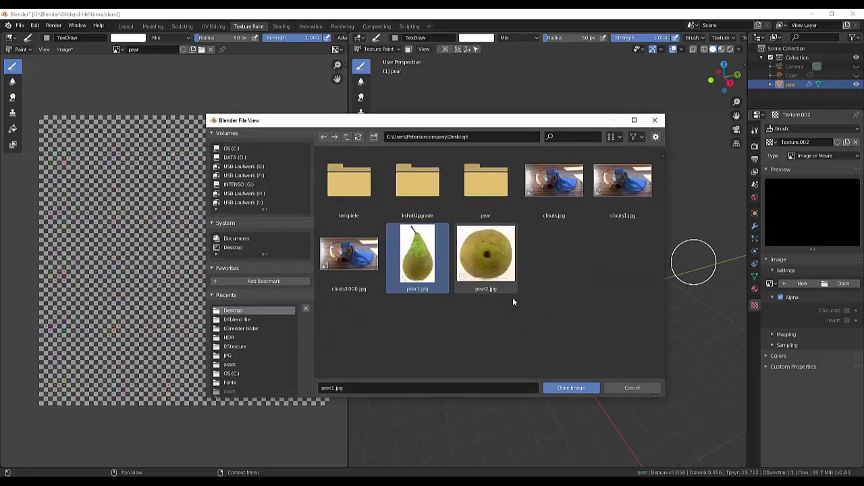
{"action": "left_click", "coordinate": [576, 389]}
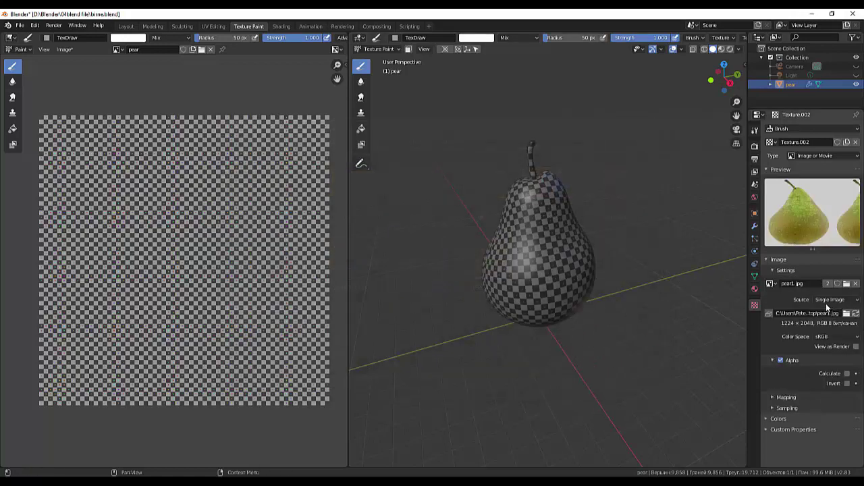
- Review the brush texture settings showing pear1.jpg with Tiled mapping
{"action": "left_click", "coordinate": [755, 129]}
{"action": "scroll", "coordinate": [807, 367], "scroll_direction": "down", "scroll_amount": 5}
{"action": "scroll", "coordinate": [810, 365], "scroll_direction": "down", "scroll_amount": 2}
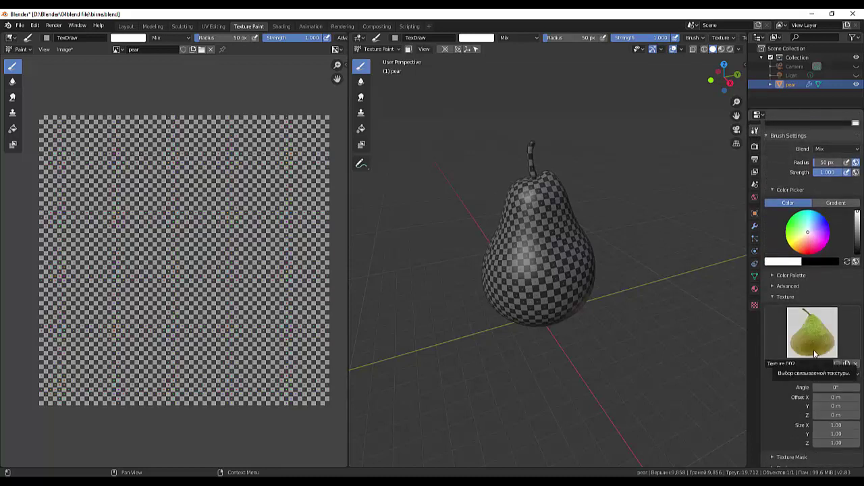
{"action": "scroll", "coordinate": [815, 353], "scroll_direction": "up", "scroll_amount": 4}
{"action": "scroll", "coordinate": [815, 352], "scroll_direction": "up", "scroll_amount": 3}
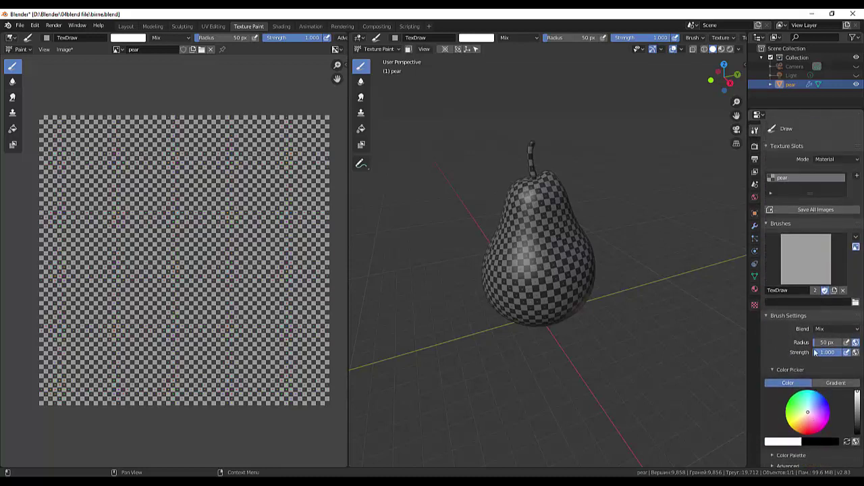
{"action": "left_click", "coordinate": [755, 305]}
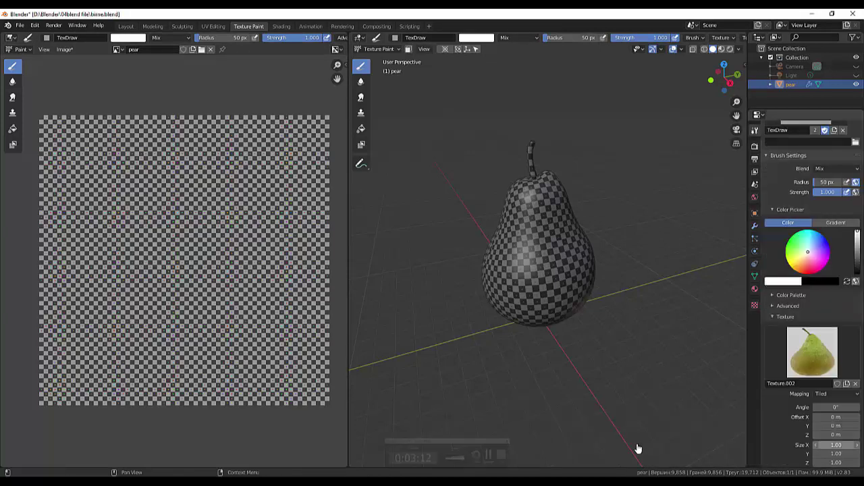
- Set the brush texture mapping to Stencil and switch to Right Orthographic view
{"action": "left_click", "coordinate": [858, 395]}
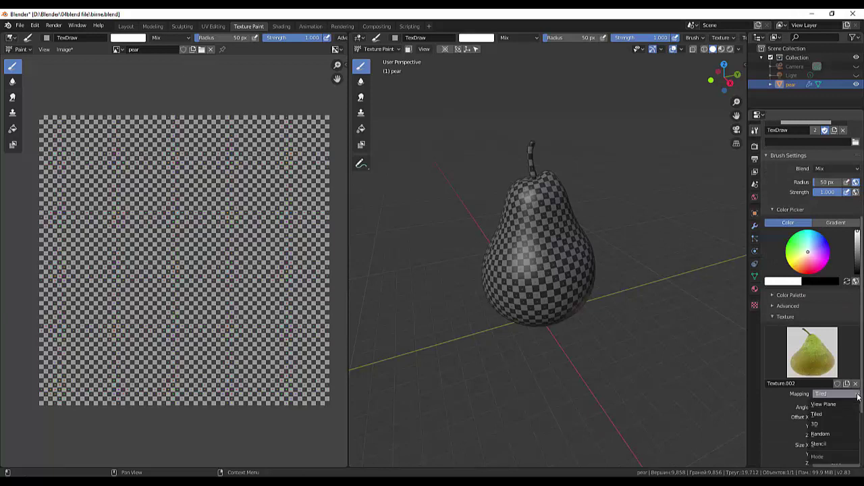
{"action": "left_click", "coordinate": [828, 444]}
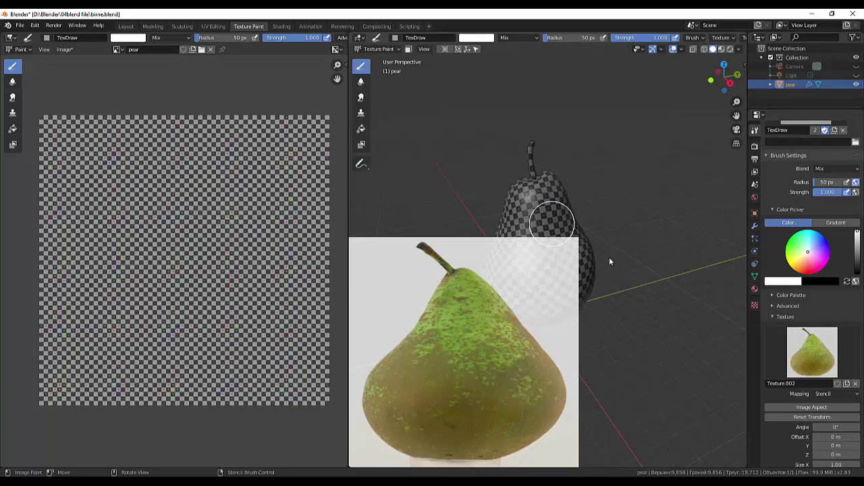
{"action": "key", "text": "KP_3"}
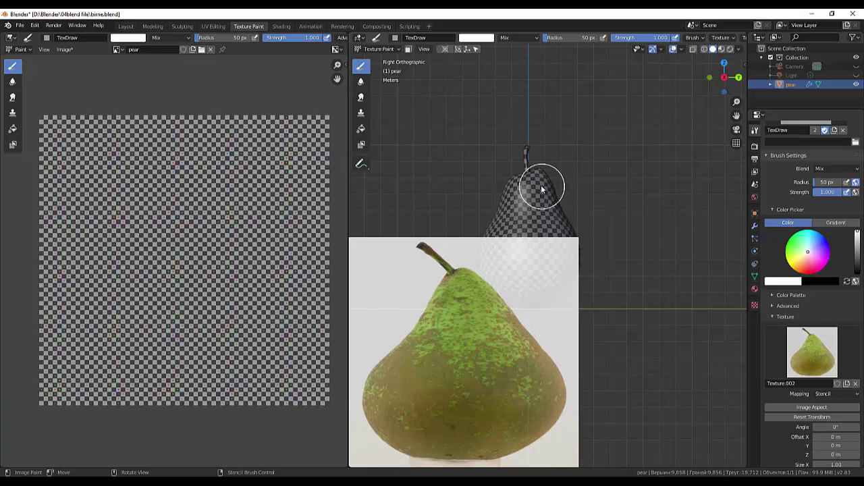
- Test a stroke and dab through the stencil, then undo the test paint
{"action": "left_click_drag", "start_coordinate": [541, 196], "coordinate": [534, 230]}
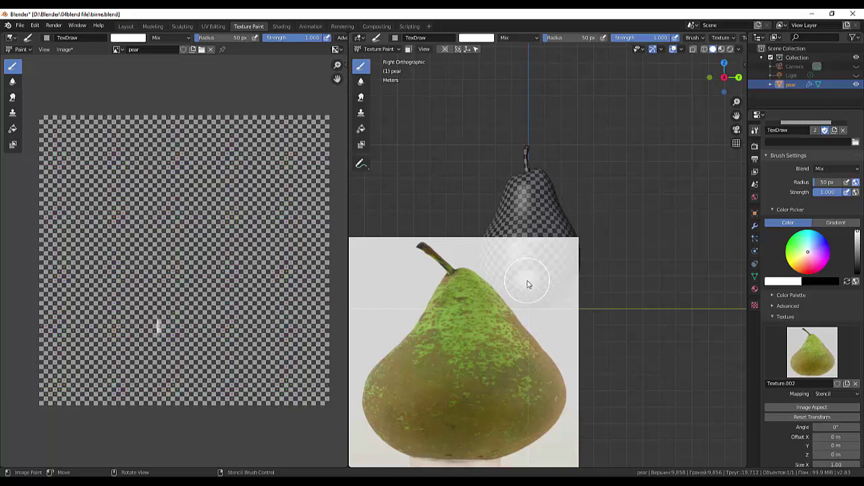
{"action": "left_click", "coordinate": [529, 285]}
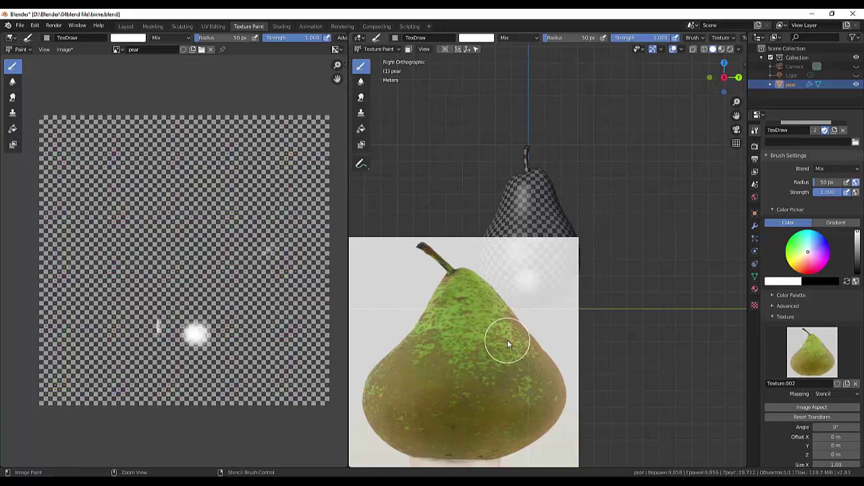
{"action": "key", "text": "ctrl+z"}
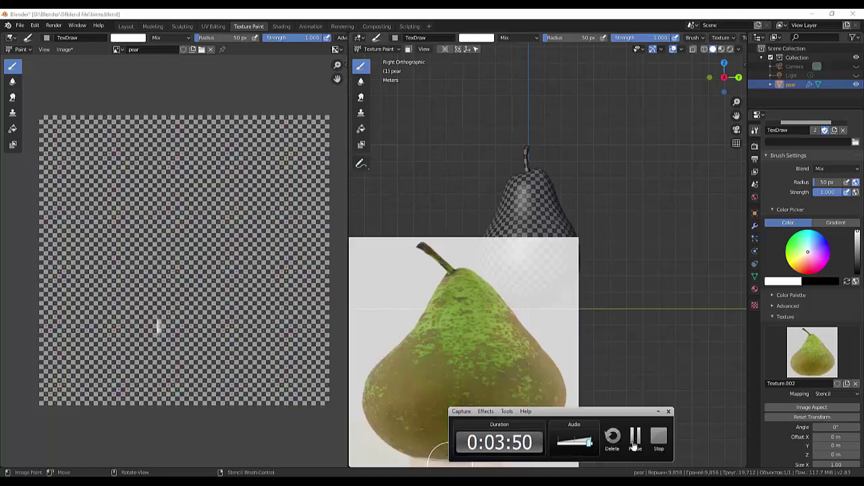
{"action": "left_click", "coordinate": [635, 439]}
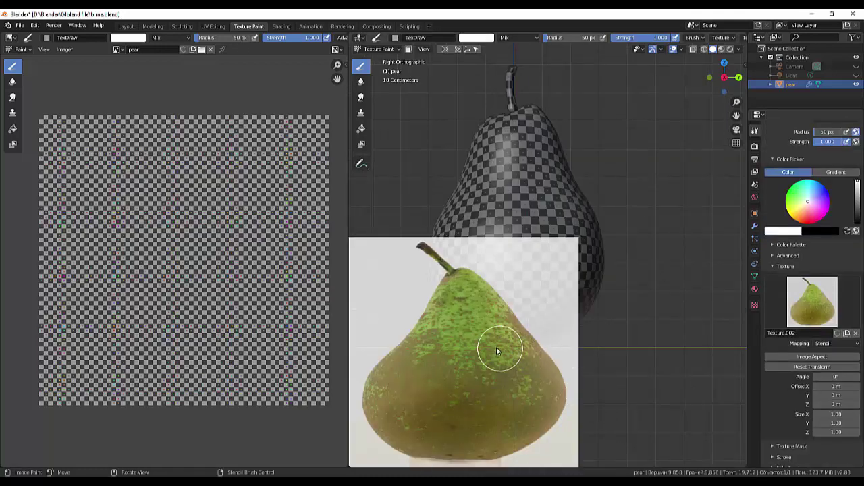
- Move the pear photo stencil to the centre, enlarge it, and set Stencil Size X to 1.10
{"action": "left_click_drag", "start_coordinate": [496, 347], "coordinate": [536, 308]}
{"action": "right_click_drag", "start_coordinate": [623, 323], "coordinate": [679, 199]}
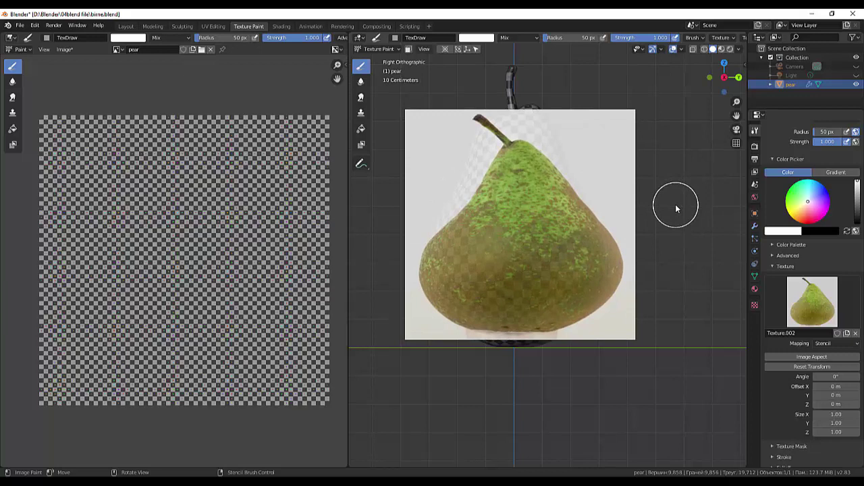
{"action": "mouse_move", "coordinate": [676, 204]}
{"action": "right_mouse_down", "text": "shift"}
{"action": "mouse_move", "coordinate": [695, 225]}
{"action": "mouse_move", "coordinate": [756, 215]}
{"action": "mouse_move", "coordinate": [729, 214]}
{"action": "mouse_move", "coordinate": [736, 206]}
{"action": "mouse_move", "coordinate": [712, 184]}
{"action": "mouse_move", "coordinate": [717, 154]}
{"action": "mouse_move", "coordinate": [716, 195]}
{"action": "right_mouse_up", "text": "shift"}
{"action": "left_click", "coordinate": [779, 366]}
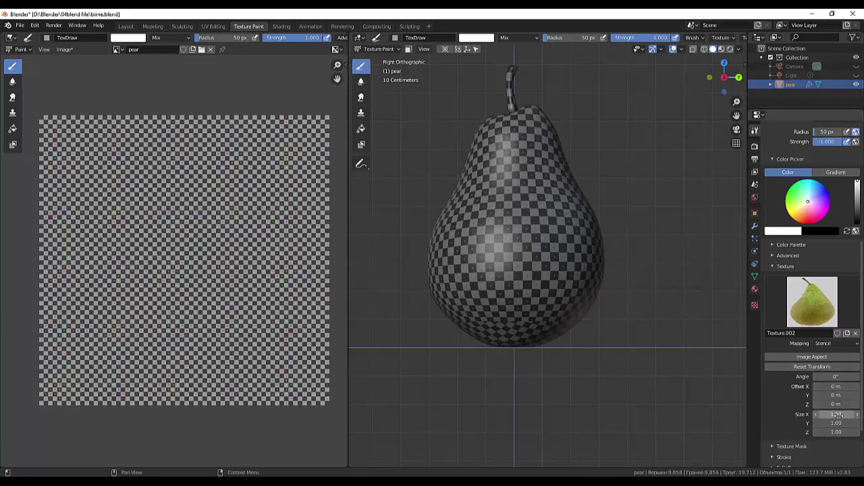
{"action": "left_click_drag", "start_coordinate": [855, 414], "coordinate": [863, 414]}
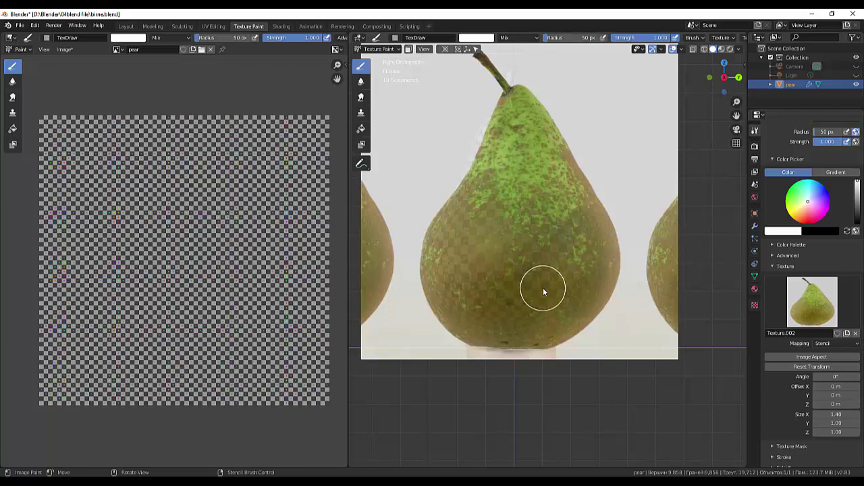
{"action": "left_click", "coordinate": [816, 414]}
{"action": "left_click", "coordinate": [816, 414]}
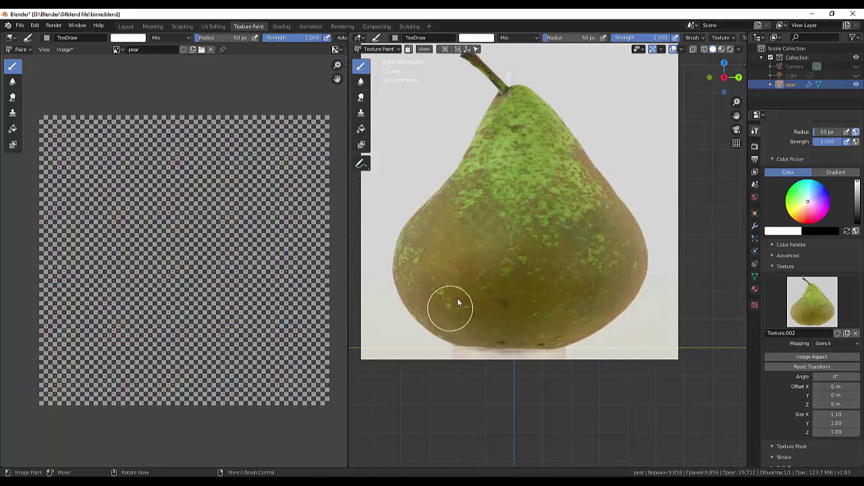
- Paint the stencil photo onto the pear's top, lower body, middle gap and stem
{"action": "left_click_drag", "start_coordinate": [457, 298], "coordinate": [458, 306]}
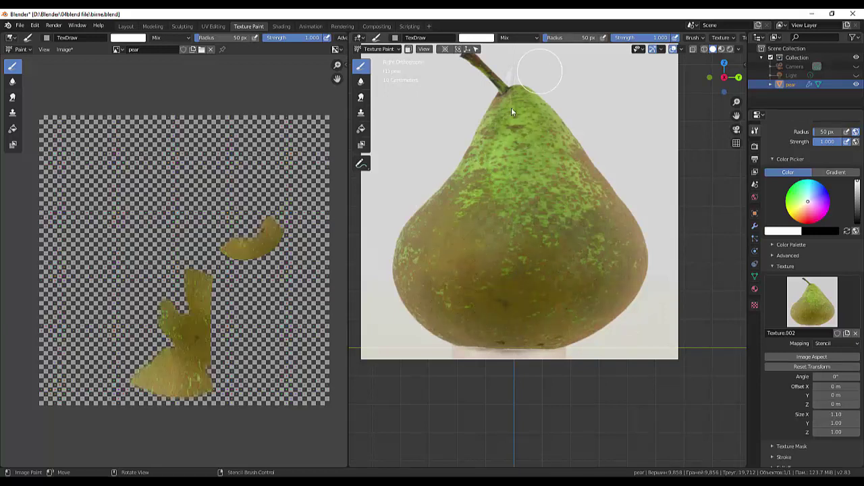
{"action": "left_click_drag", "start_coordinate": [511, 108], "coordinate": [492, 176]}
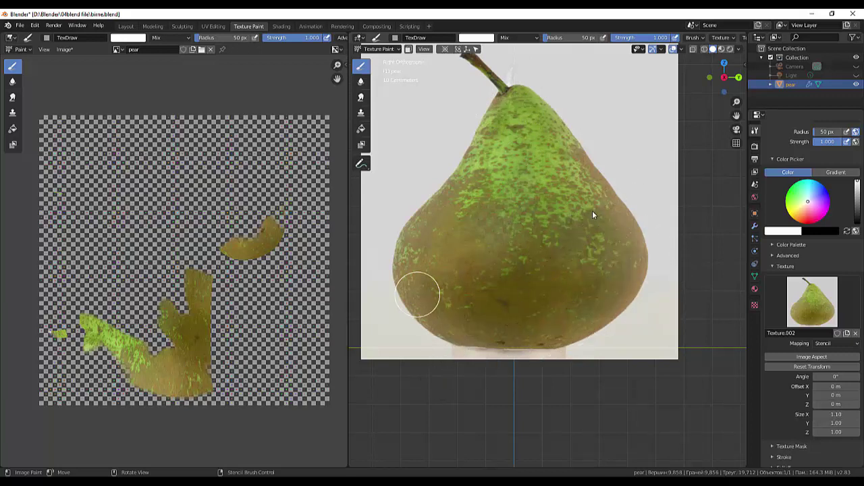
{"action": "left_click_drag", "start_coordinate": [517, 304], "coordinate": [504, 311]}
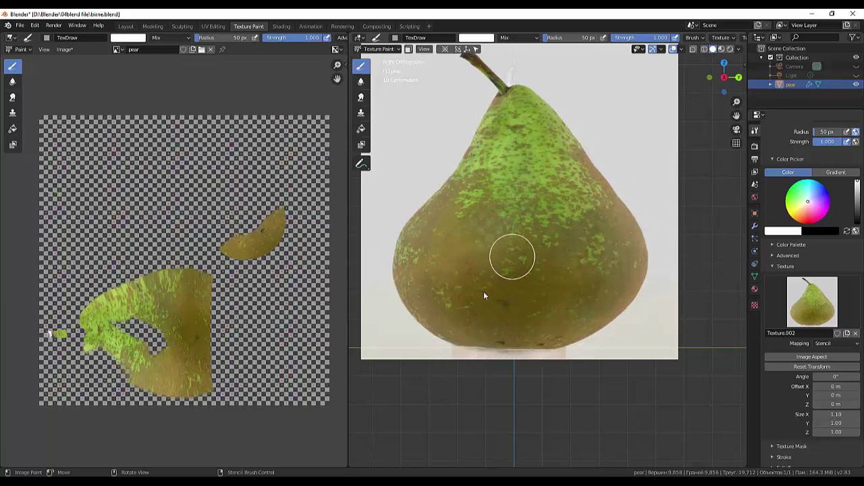
{"action": "left_click_drag", "start_coordinate": [473, 249], "coordinate": [439, 228]}
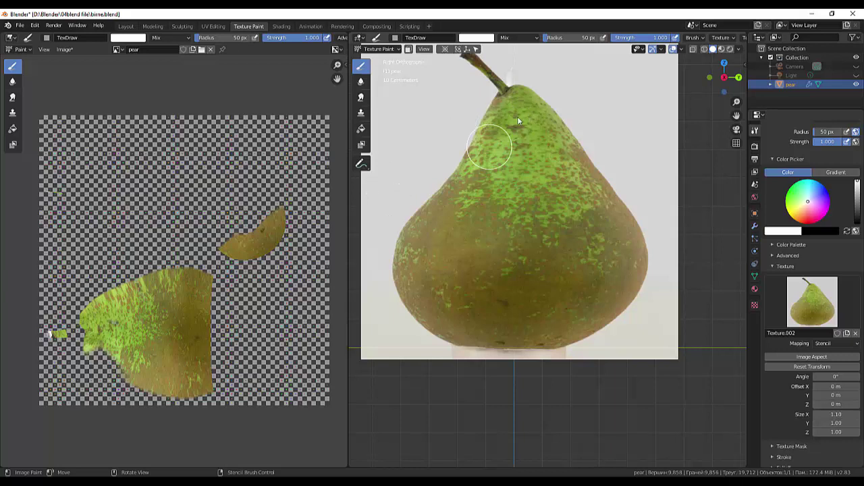
{"action": "left_click_drag", "start_coordinate": [519, 61], "coordinate": [506, 135]}
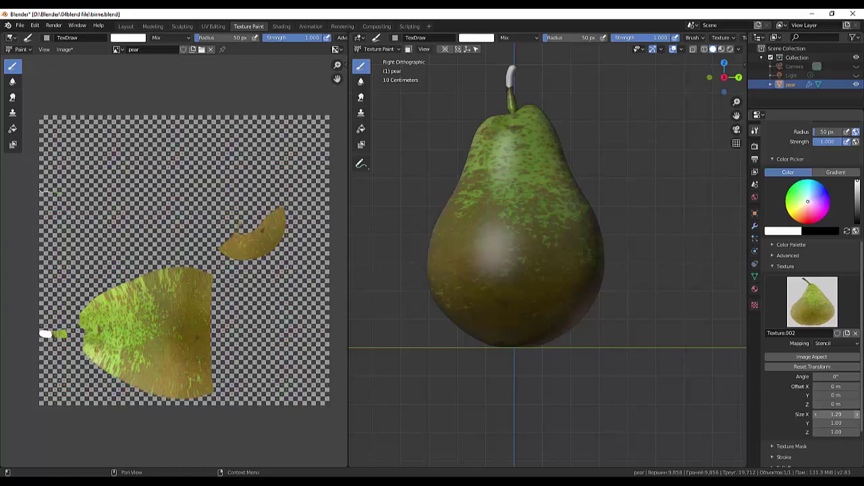
- Adjust the stencil X size through 1.30 and 1.60 to 1.50, then align it with the pear
{"action": "left_click", "coordinate": [856, 414]}
{"action": "left_click", "coordinate": [856, 414]}
{"action": "left_click", "coordinate": [856, 414]}
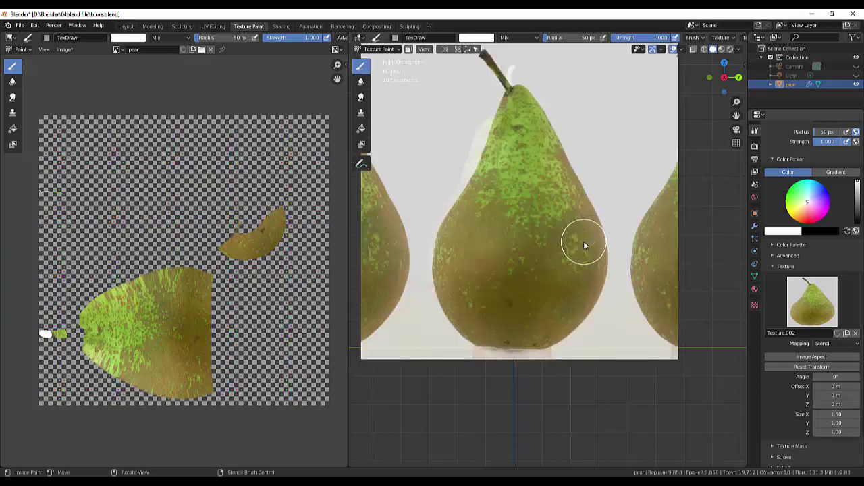
{"action": "left_click", "coordinate": [815, 414]}
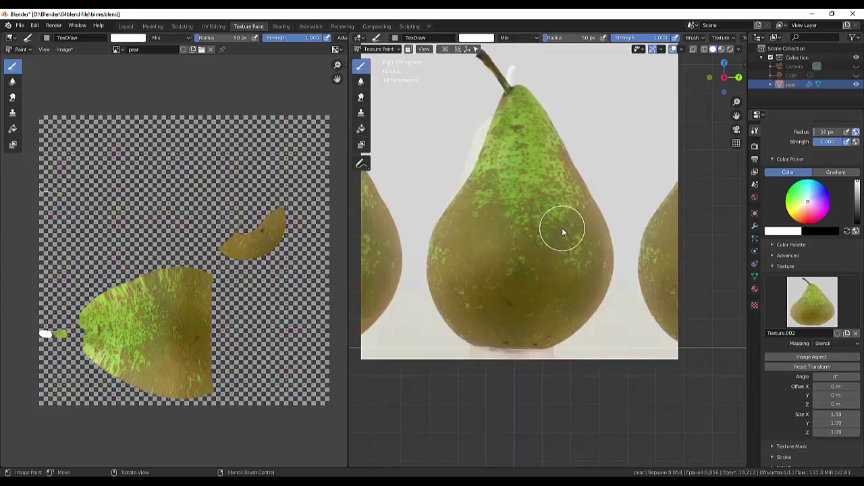
{"action": "mouse_move", "coordinate": [562, 228]}
{"action": "right_mouse_down"}
{"action": "mouse_move", "coordinate": [547, 222]}
{"action": "mouse_move", "coordinate": [552, 231]}
{"action": "mouse_move", "coordinate": [552, 203]}
{"action": "right_mouse_up"}
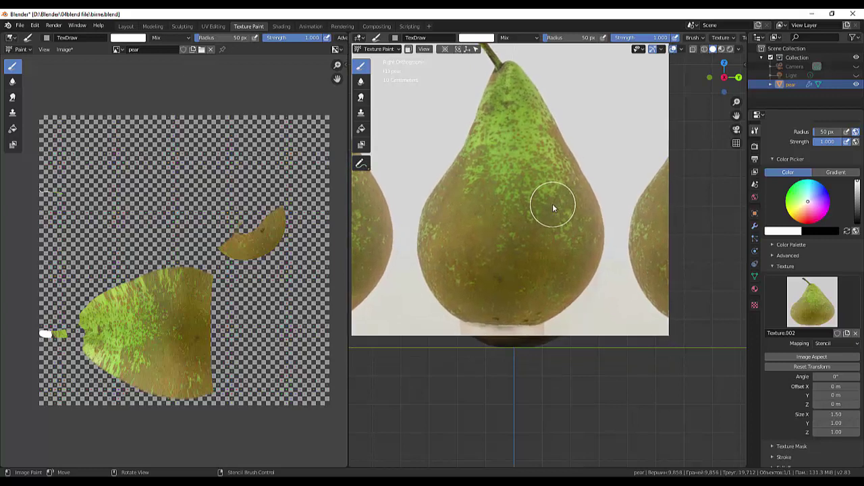
- Paint over the white spots, repainting the pear's side from neck to bottom with the photo
{"action": "mouse_move", "coordinate": [513, 72]}
{"action": "left_mouse_down"}
{"action": "mouse_move", "coordinate": [506, 148]}
{"action": "mouse_move", "coordinate": [511, 97]}
{"action": "mouse_move", "coordinate": [500, 124]}
{"action": "left_mouse_up"}
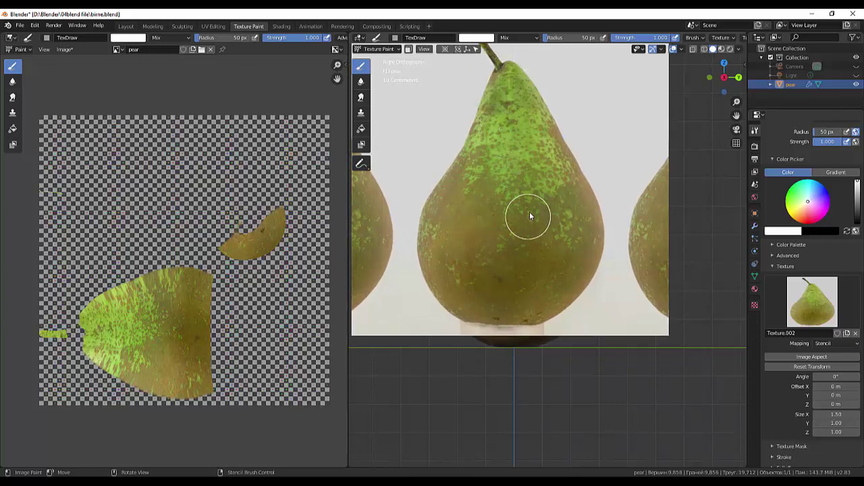
{"action": "right_click_drag", "start_coordinate": [529, 210], "coordinate": [529, 224]}
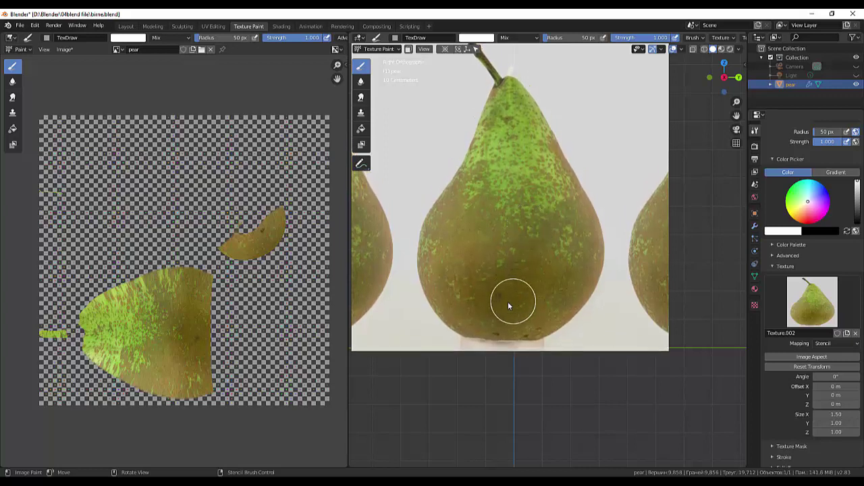
{"action": "mouse_move", "coordinate": [528, 311]}
{"action": "left_mouse_down"}
{"action": "mouse_move", "coordinate": [558, 314]}
{"action": "mouse_move", "coordinate": [545, 292]}
{"action": "mouse_move", "coordinate": [465, 279]}
{"action": "mouse_move", "coordinate": [490, 204]}
{"action": "mouse_move", "coordinate": [455, 279]}
{"action": "mouse_move", "coordinate": [494, 299]}
{"action": "mouse_move", "coordinate": [569, 226]}
{"action": "mouse_move", "coordinate": [552, 302]}
{"action": "mouse_move", "coordinate": [495, 318]}
{"action": "mouse_move", "coordinate": [498, 191]}
{"action": "mouse_move", "coordinate": [524, 101]}
{"action": "left_mouse_up"}
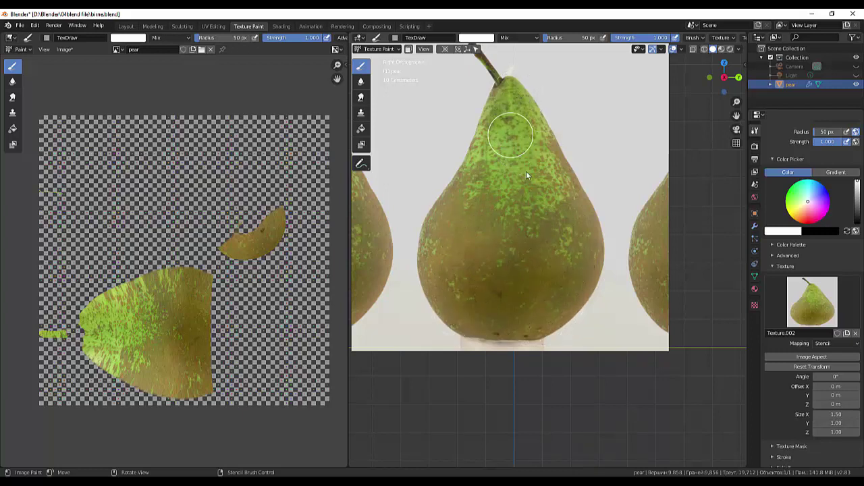
{"action": "left_click_drag", "start_coordinate": [525, 173], "coordinate": [570, 285]}
{"action": "mouse_move", "coordinate": [511, 258]}
{"action": "left_mouse_down"}
{"action": "mouse_move", "coordinate": [514, 223]}
{"action": "mouse_move", "coordinate": [554, 115]}
{"action": "mouse_move", "coordinate": [505, 120]}
{"action": "left_mouse_up"}
{"action": "left_click_drag", "start_coordinate": [458, 212], "coordinate": [540, 247]}
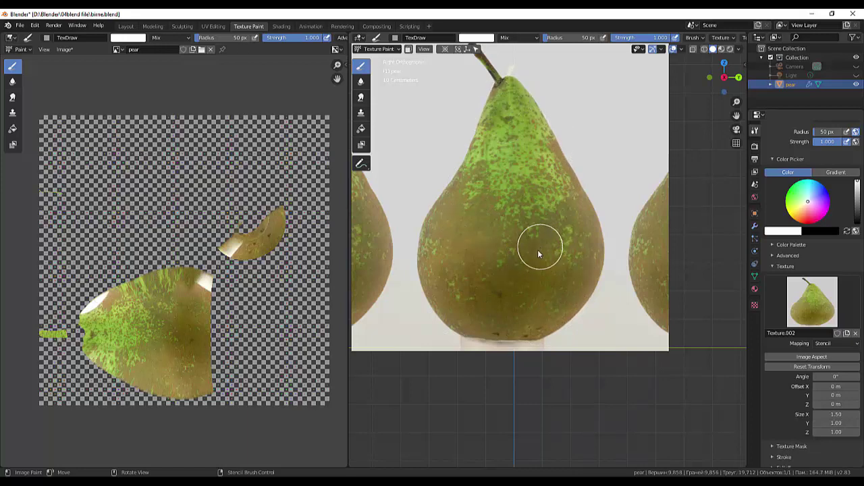
{"action": "left_click_drag", "start_coordinate": [448, 247], "coordinate": [378, 310]}
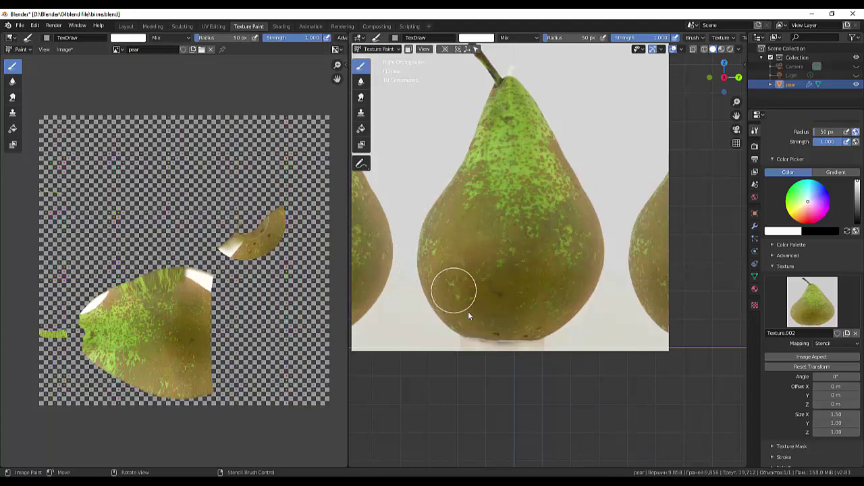
{"action": "left_click_drag", "start_coordinate": [478, 331], "coordinate": [518, 266]}
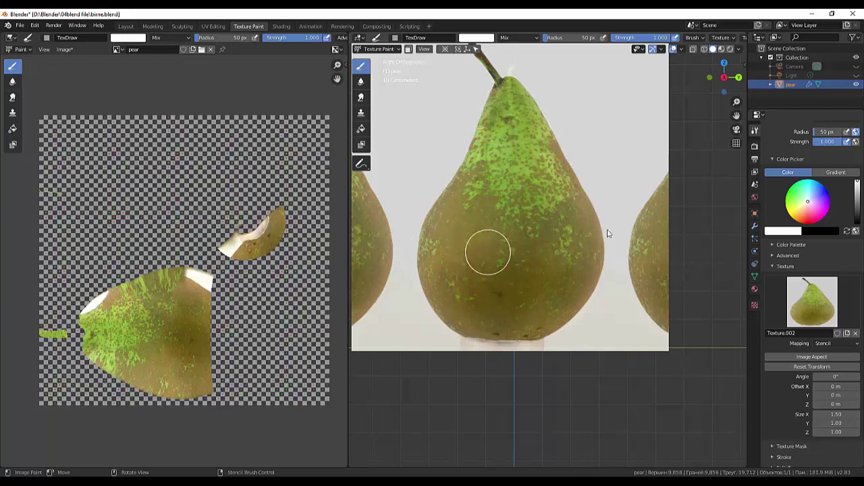
{"action": "left_click_drag", "start_coordinate": [482, 313], "coordinate": [462, 336]}
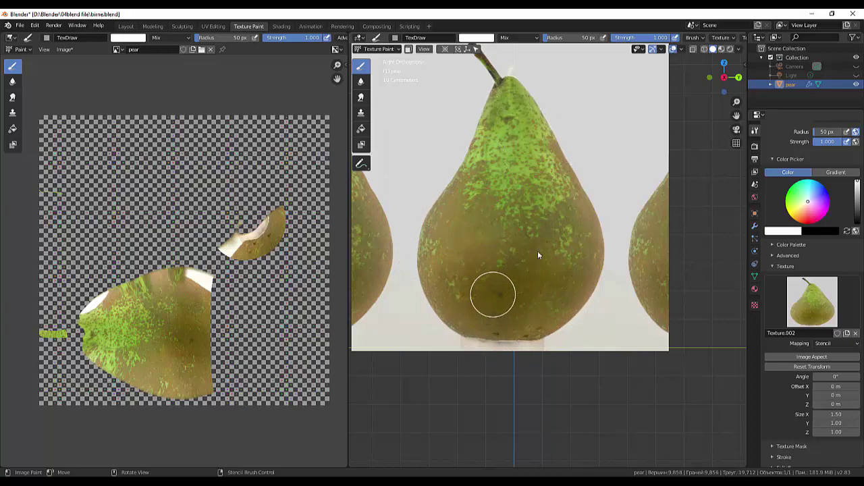
{"action": "mouse_move", "coordinate": [558, 202]}
{"action": "left_mouse_down"}
{"action": "mouse_move", "coordinate": [544, 133]}
{"action": "mouse_move", "coordinate": [531, 274]}
{"action": "left_mouse_up"}
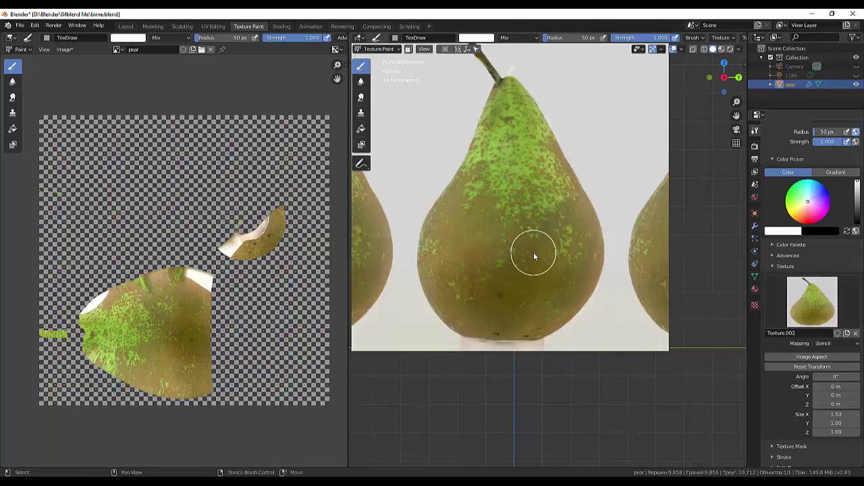
- Enlarge the stencil to match the pear and repaint the large piece and top
{"action": "right_click_drag", "start_coordinate": [546, 265], "coordinate": [557, 270], "text": "shift"}
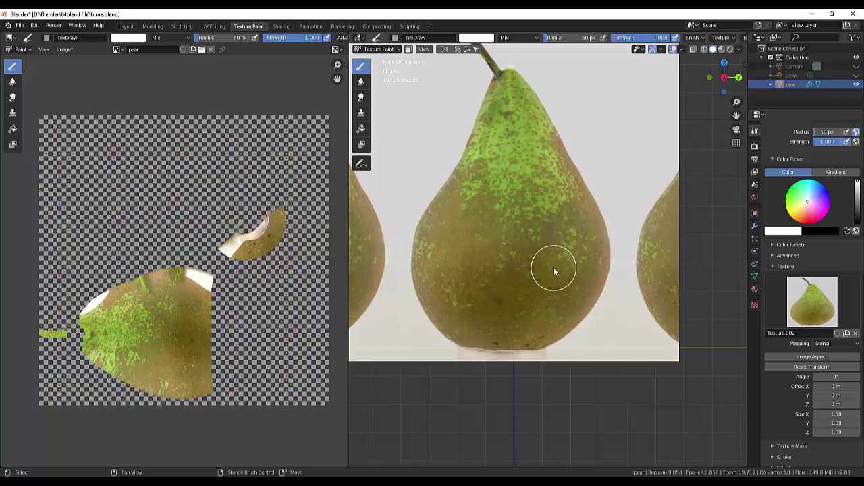
{"action": "mouse_move", "coordinate": [540, 144]}
{"action": "left_mouse_down"}
{"action": "mouse_move", "coordinate": [583, 216]}
{"action": "mouse_move", "coordinate": [574, 305]}
{"action": "mouse_move", "coordinate": [515, 372]}
{"action": "left_mouse_up"}
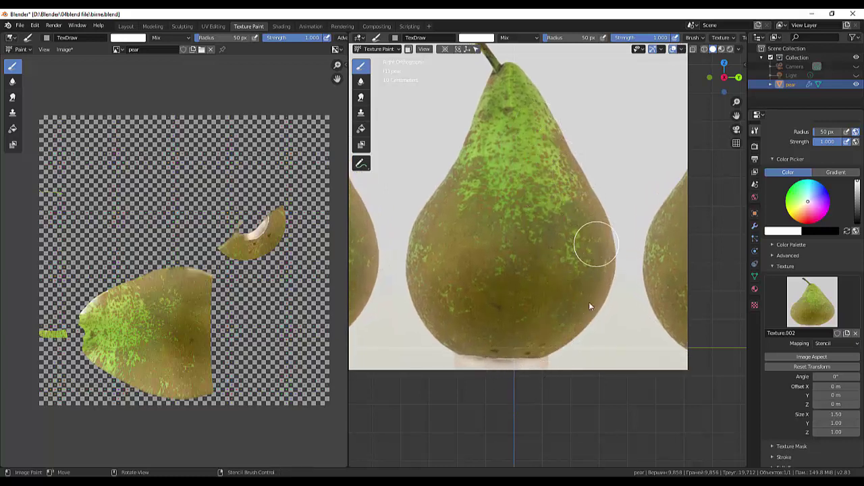
{"action": "mouse_move", "coordinate": [590, 306]}
{"action": "left_mouse_down"}
{"action": "mouse_move", "coordinate": [419, 338]}
{"action": "mouse_move", "coordinate": [465, 185]}
{"action": "mouse_move", "coordinate": [459, 175]}
{"action": "mouse_move", "coordinate": [455, 199]}
{"action": "left_mouse_up"}
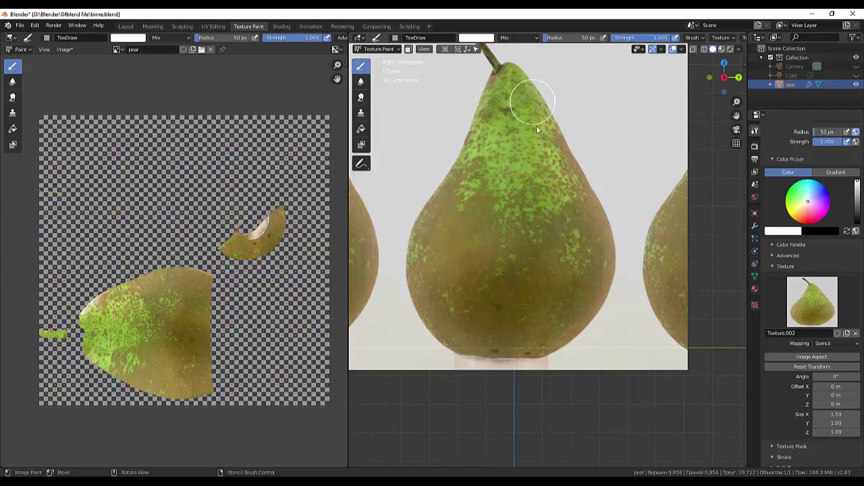
{"action": "mouse_move", "coordinate": [536, 125]}
{"action": "left_mouse_down"}
{"action": "mouse_move", "coordinate": [560, 116]}
{"action": "mouse_move", "coordinate": [545, 193]}
{"action": "left_mouse_up"}
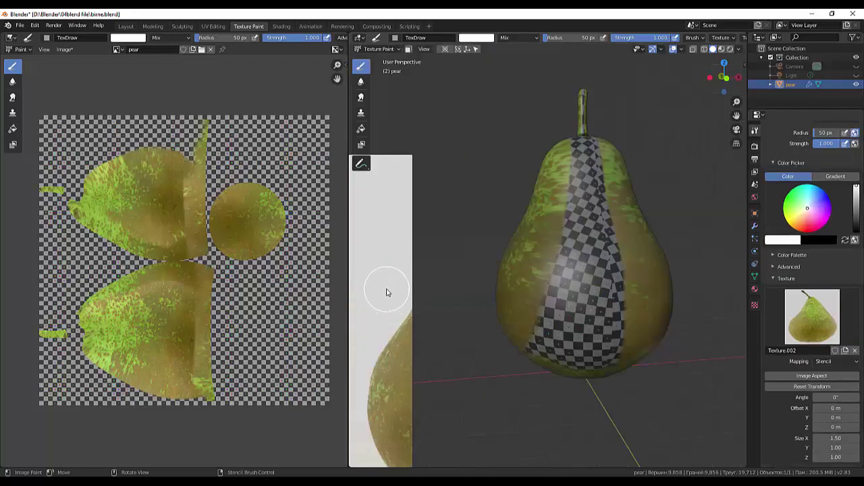
- Bring the stencil over the unpainted side and paint the upper pear with green photo skin
{"action": "right_click_drag", "start_coordinate": [387, 292], "coordinate": [736, 198]}
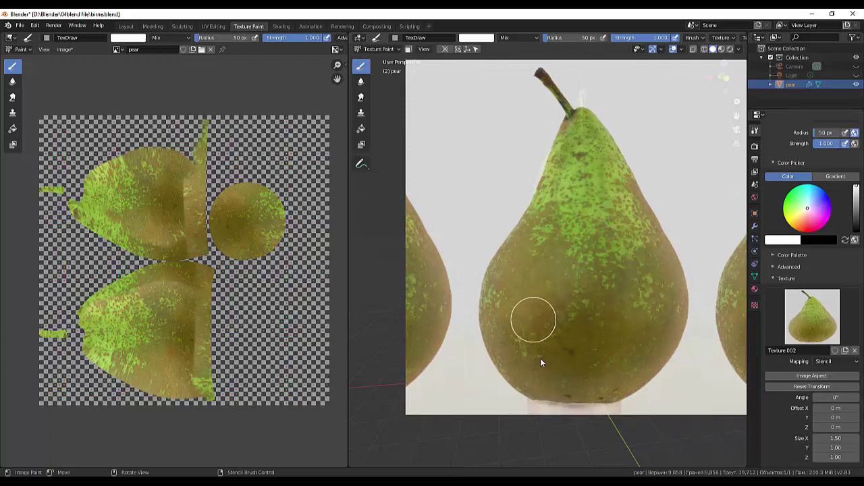
{"action": "mouse_move", "coordinate": [621, 324]}
{"action": "left_mouse_down"}
{"action": "mouse_move", "coordinate": [588, 283]}
{"action": "mouse_move", "coordinate": [622, 338]}
{"action": "left_mouse_up"}
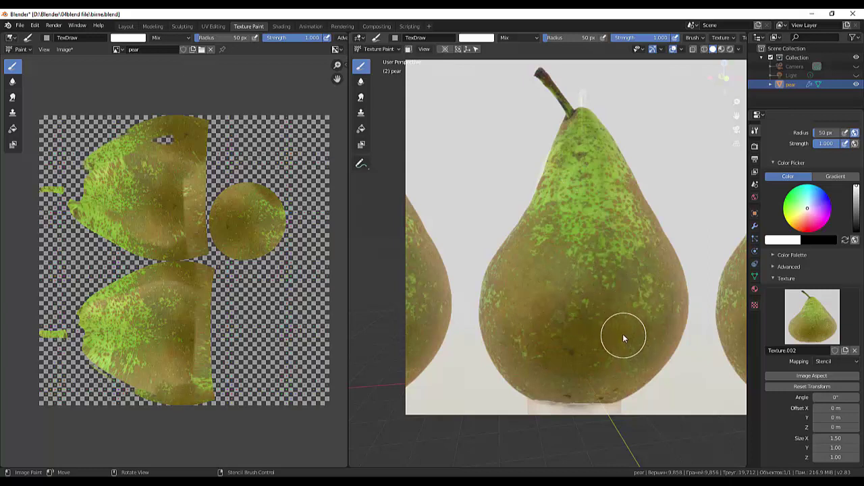
{"action": "left_click_drag", "start_coordinate": [531, 330], "coordinate": [549, 239]}
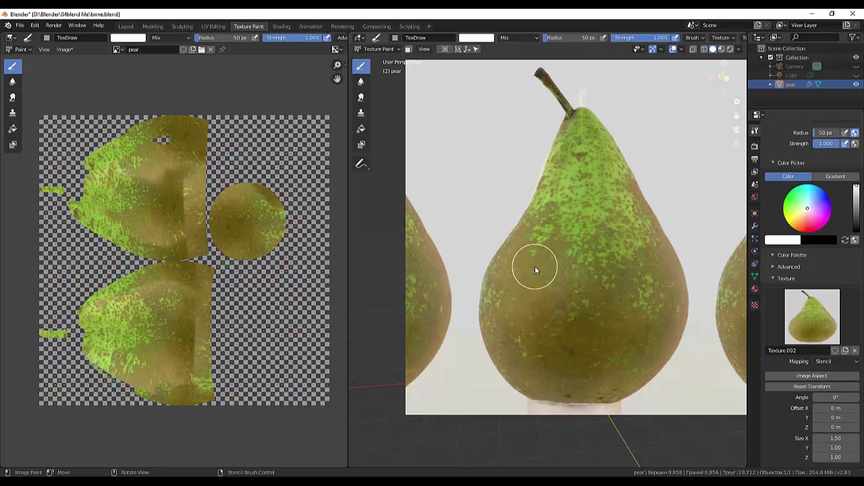
{"action": "mouse_move", "coordinate": [584, 248]}
{"action": "right_mouse_down"}
{"action": "mouse_move", "coordinate": [529, 473]}
{"action": "mouse_move", "coordinate": [569, 297]}
{"action": "right_mouse_up"}
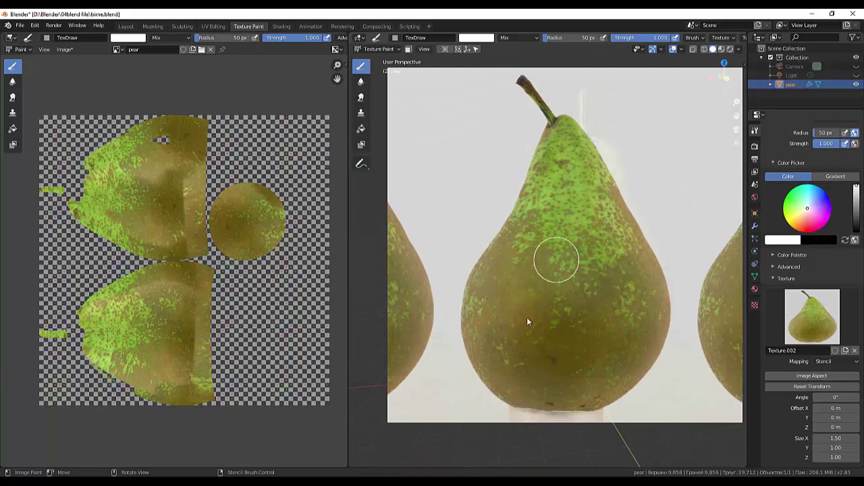
{"action": "mouse_move", "coordinate": [526, 316]}
{"action": "left_mouse_down"}
{"action": "mouse_move", "coordinate": [572, 347]}
{"action": "mouse_move", "coordinate": [555, 378]}
{"action": "mouse_move", "coordinate": [567, 259]}
{"action": "left_mouse_up"}
{"action": "mouse_move", "coordinate": [568, 258]}
{"action": "right_mouse_down"}
{"action": "mouse_move", "coordinate": [626, 335]}
{"action": "mouse_move", "coordinate": [604, 169]}
{"action": "right_mouse_up"}
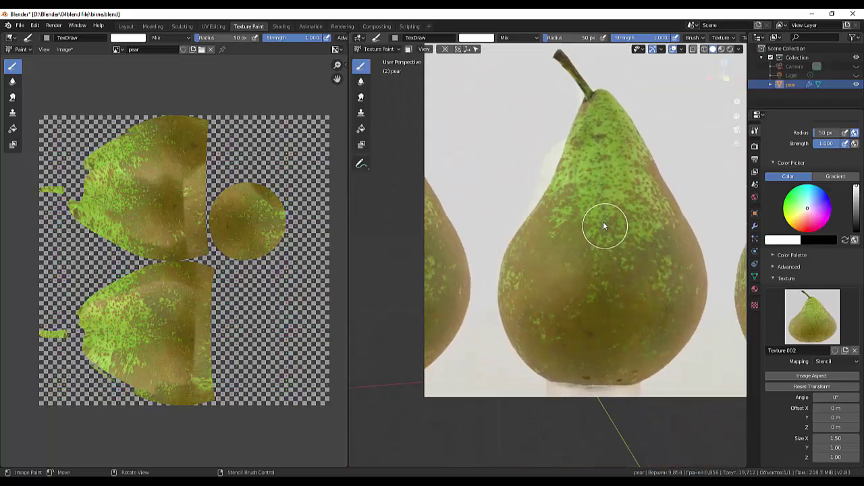
- Add vertical photo strokes over the upper pear and middle until the checker strip is covered
{"action": "left_click", "coordinate": [590, 145]}
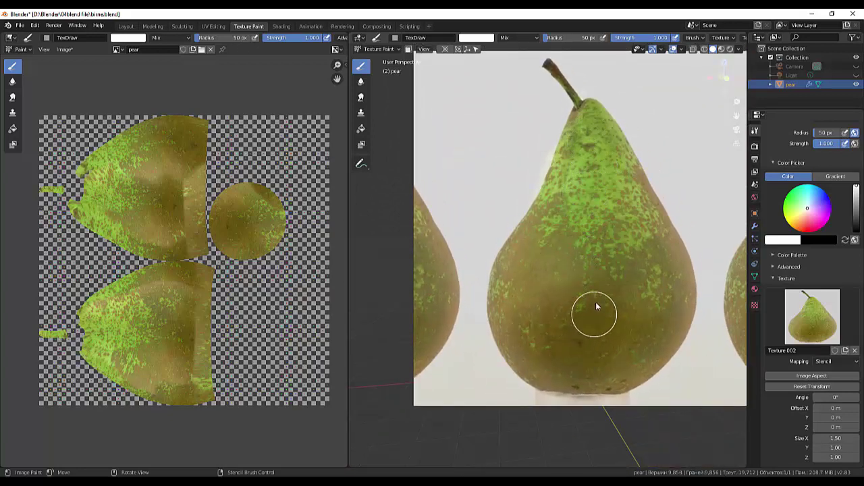
{"action": "mouse_move", "coordinate": [596, 302]}
{"action": "right_mouse_down"}
{"action": "mouse_move", "coordinate": [405, 481]}
{"action": "mouse_move", "coordinate": [578, 157]}
{"action": "right_mouse_up"}
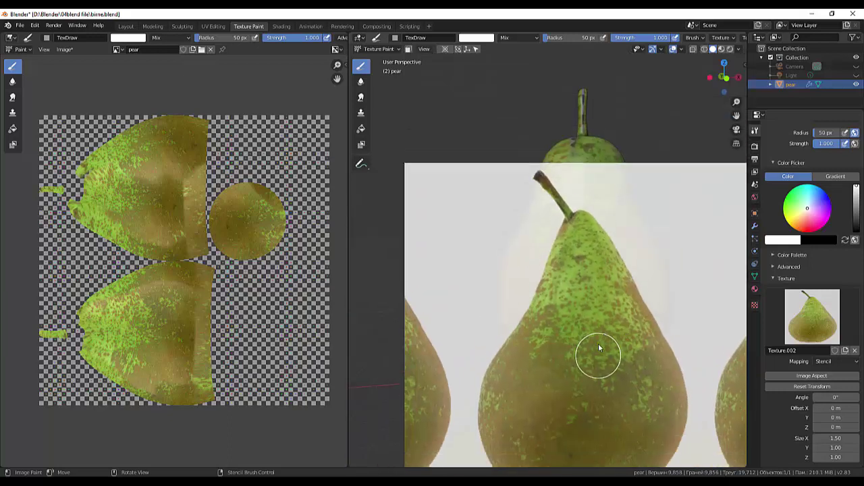
{"action": "left_click_drag", "start_coordinate": [578, 157], "coordinate": [587, 255]}
{"action": "mouse_move", "coordinate": [587, 255]}
{"action": "right_mouse_down"}
{"action": "mouse_move", "coordinate": [538, 468]}
{"action": "mouse_move", "coordinate": [640, 465]}
{"action": "mouse_move", "coordinate": [742, 405]}
{"action": "mouse_move", "coordinate": [606, 276]}
{"action": "mouse_move", "coordinate": [662, 399]}
{"action": "mouse_move", "coordinate": [603, 341]}
{"action": "mouse_move", "coordinate": [607, 240]}
{"action": "right_mouse_up"}
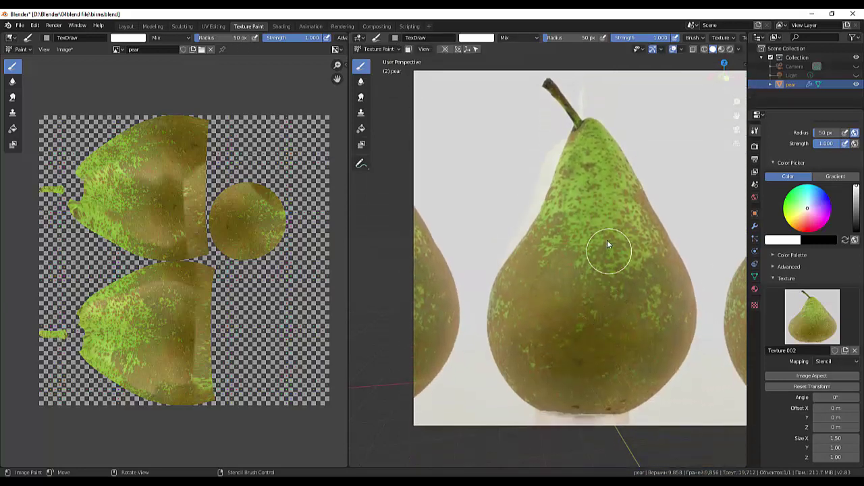
{"action": "left_click_drag", "start_coordinate": [614, 253], "coordinate": [631, 300]}
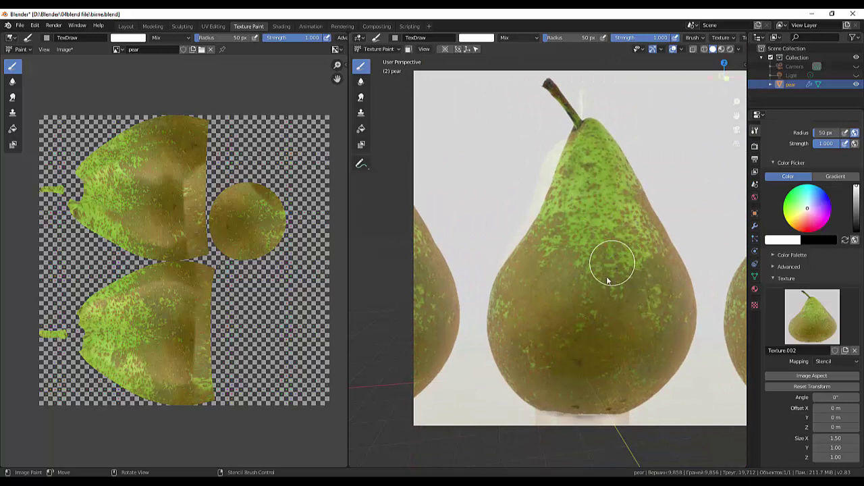
{"action": "mouse_move", "coordinate": [612, 257]}
{"action": "right_mouse_down"}
{"action": "mouse_move", "coordinate": [478, 473]}
{"action": "mouse_move", "coordinate": [317, 336]}
{"action": "mouse_move", "coordinate": [312, 285]}
{"action": "right_mouse_up"}
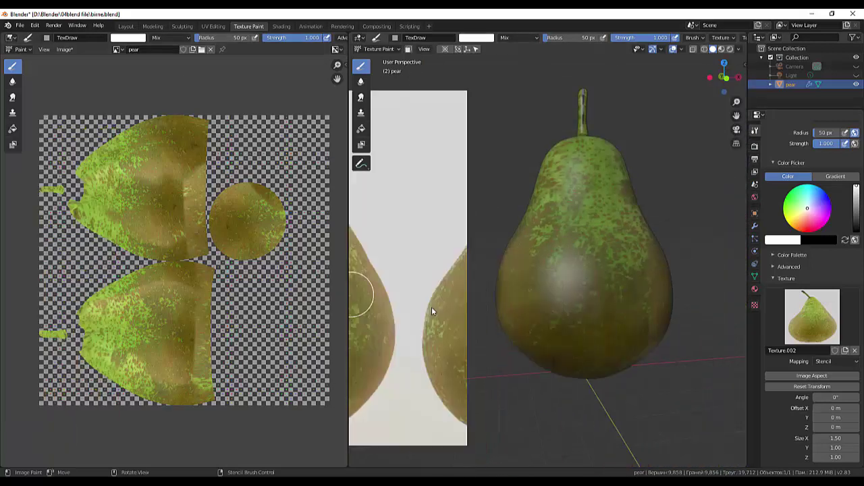
- Orbit to the pear's front, enlarge the stencil, and paint green speckled skin over it
{"action": "mouse_move", "coordinate": [689, 303]}
{"action": "middle_mouse_down"}
{"action": "mouse_move", "coordinate": [664, 301]}
{"action": "mouse_move", "coordinate": [658, 221]}
{"action": "mouse_move", "coordinate": [675, 75]}
{"action": "mouse_move", "coordinate": [704, 99]}
{"action": "mouse_move", "coordinate": [704, 228]}
{"action": "mouse_move", "coordinate": [414, 313]}
{"action": "mouse_move", "coordinate": [499, 298]}
{"action": "mouse_move", "coordinate": [469, 298]}
{"action": "middle_mouse_up"}
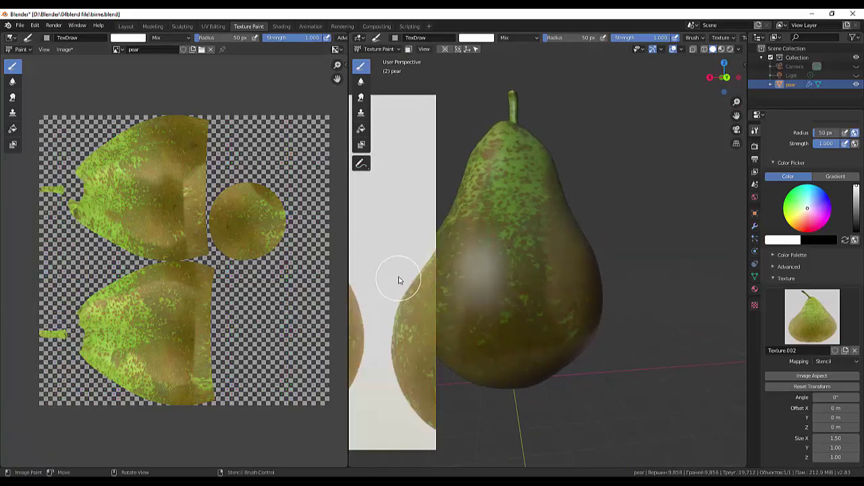
{"action": "mouse_move", "coordinate": [398, 281]}
{"action": "right_mouse_down"}
{"action": "mouse_move", "coordinate": [436, 250]}
{"action": "mouse_move", "coordinate": [648, 231]}
{"action": "mouse_move", "coordinate": [635, 234]}
{"action": "right_mouse_up"}
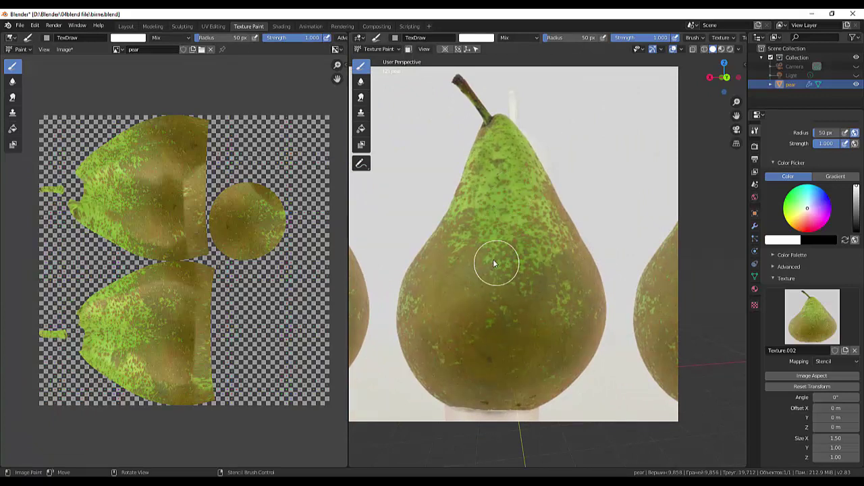
{"action": "left_click_drag", "start_coordinate": [501, 349], "coordinate": [495, 289]}
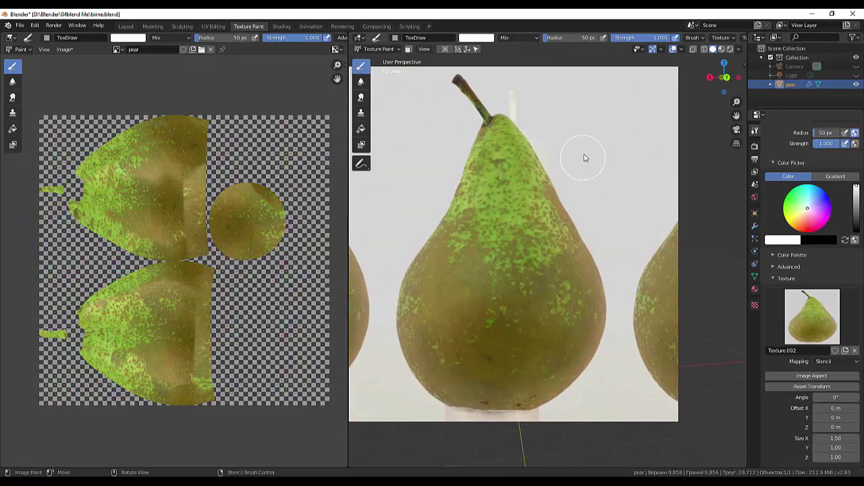
{"action": "mouse_move", "coordinate": [578, 155]}
{"action": "right_mouse_down"}
{"action": "mouse_move", "coordinate": [501, 483]}
{"action": "mouse_move", "coordinate": [503, 468]}
{"action": "right_mouse_up"}
{"action": "mouse_move", "coordinate": [548, 421]}
{"action": "right_mouse_down"}
{"action": "mouse_move", "coordinate": [587, 164]}
{"action": "mouse_move", "coordinate": [528, 237]}
{"action": "right_mouse_up"}
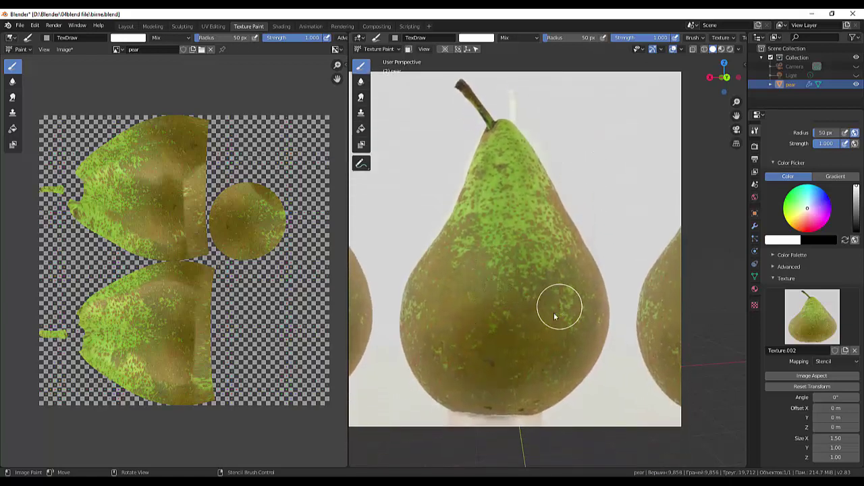
{"action": "left_click_drag", "start_coordinate": [514, 345], "coordinate": [522, 344]}
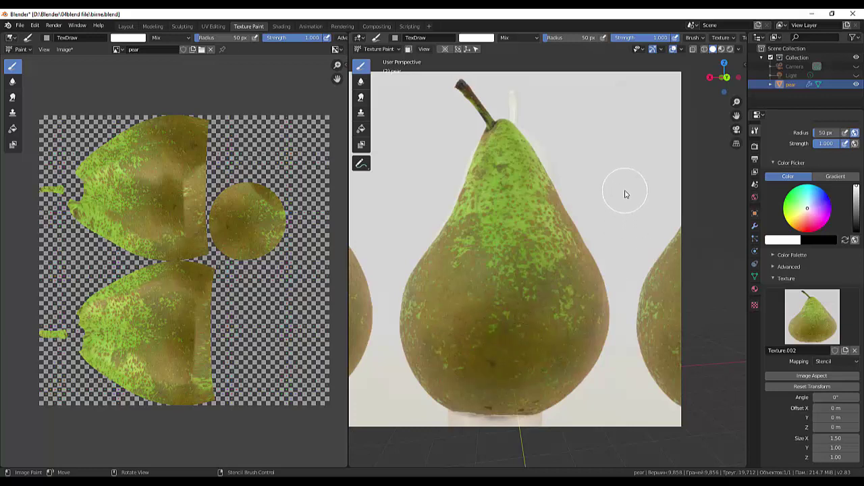
{"action": "right_click_drag", "start_coordinate": [625, 194], "coordinate": [318, 302]}
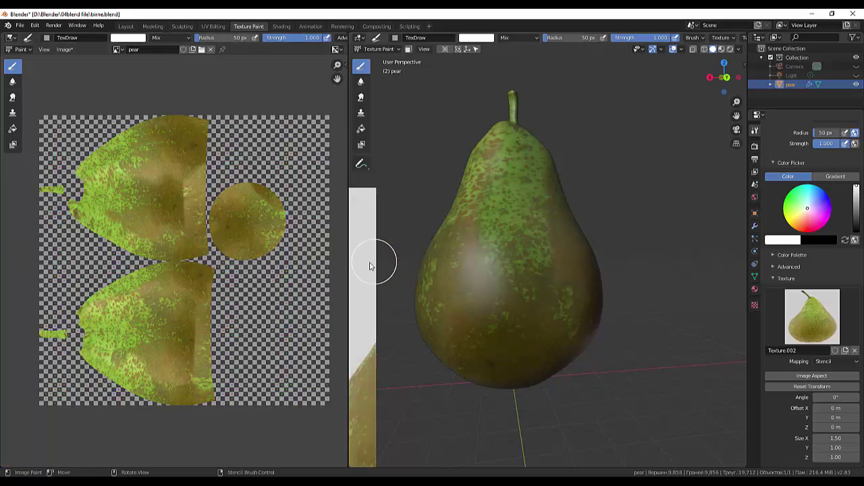
- Slide the pear photo up and line it up with the model's stem
{"action": "mouse_move", "coordinate": [361, 276]}
{"action": "right_mouse_down"}
{"action": "mouse_move", "coordinate": [396, 260]}
{"action": "mouse_move", "coordinate": [561, 285]}
{"action": "mouse_move", "coordinate": [656, 128]}
{"action": "mouse_move", "coordinate": [700, 12]}
{"action": "right_mouse_up"}
{"action": "scroll", "coordinate": [613, 182], "scroll_direction": "up", "scroll_amount": 2}
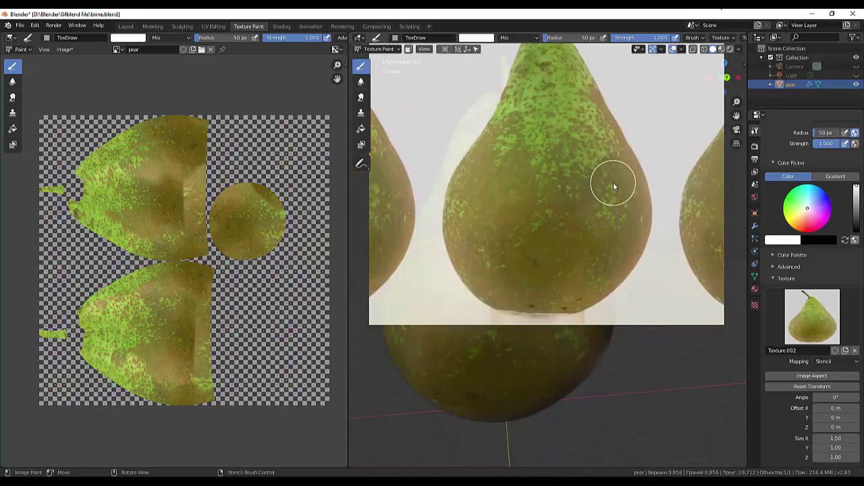
{"action": "scroll", "coordinate": [613, 181], "scroll_direction": "up", "scroll_amount": 2}
{"action": "scroll", "coordinate": [613, 172], "scroll_direction": "down", "scroll_amount": 2}
{"action": "scroll", "coordinate": [613, 171], "scroll_direction": "down", "scroll_amount": 2}
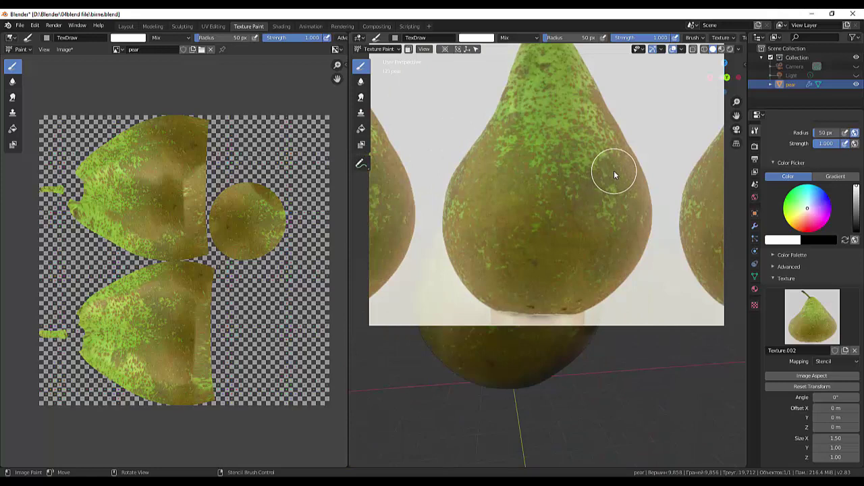
{"action": "mouse_move", "coordinate": [614, 170]}
{"action": "middle_mouse_down"}
{"action": "mouse_move", "coordinate": [614, 202]}
{"action": "mouse_move", "coordinate": [565, 269]}
{"action": "mouse_move", "coordinate": [527, 276]}
{"action": "middle_mouse_up"}
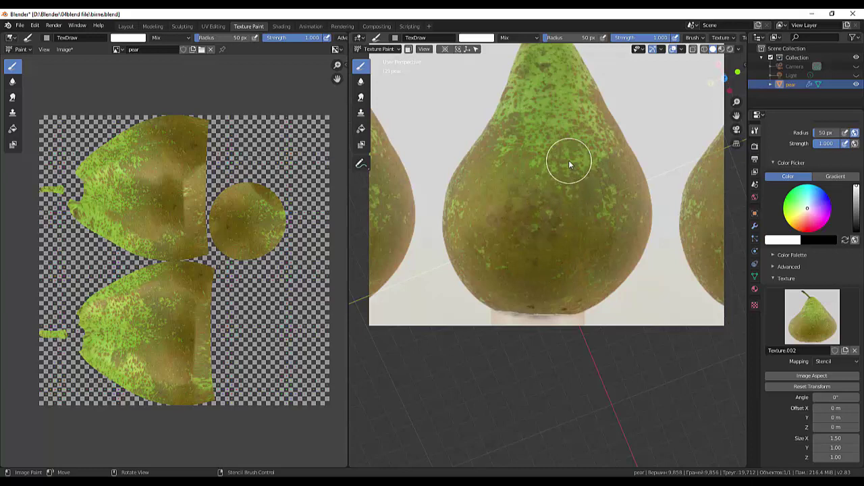
{"action": "right_click_drag", "start_coordinate": [568, 160], "coordinate": [533, 264]}
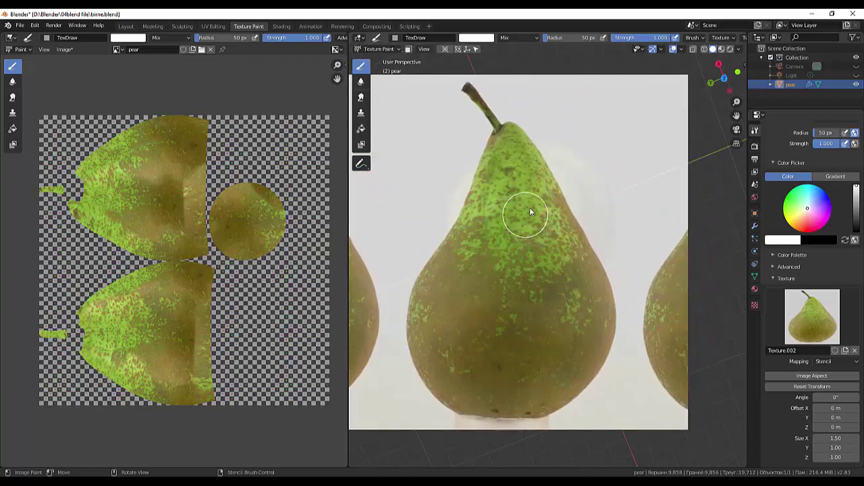
- Paint green photo skin down the pear's upper body, then refit the photo
{"action": "mouse_move", "coordinate": [530, 211]}
{"action": "left_mouse_down"}
{"action": "mouse_move", "coordinate": [507, 212]}
{"action": "mouse_move", "coordinate": [503, 196]}
{"action": "mouse_move", "coordinate": [517, 228]}
{"action": "mouse_move", "coordinate": [506, 169]}
{"action": "mouse_move", "coordinate": [491, 243]}
{"action": "left_mouse_up"}
{"action": "left_click_drag", "start_coordinate": [505, 162], "coordinate": [494, 256]}
{"action": "mouse_move", "coordinate": [507, 255]}
{"action": "right_mouse_down"}
{"action": "mouse_move", "coordinate": [470, 443]}
{"action": "mouse_move", "coordinate": [522, 238]}
{"action": "right_mouse_up"}
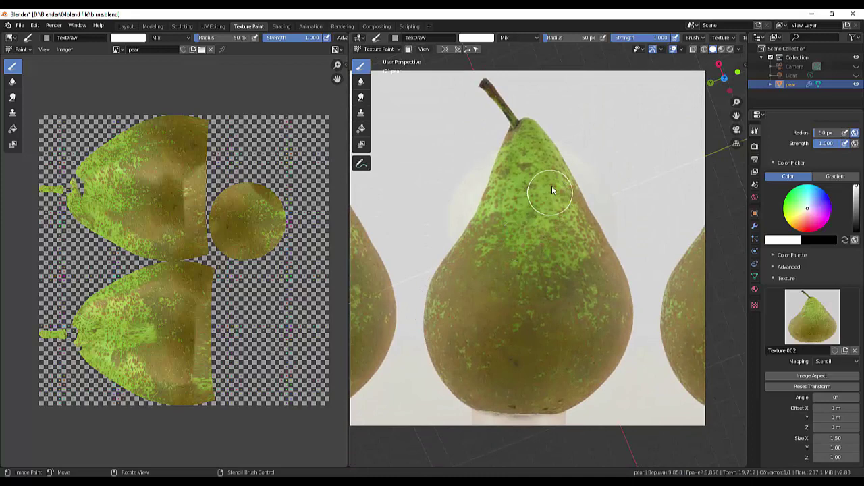
{"action": "mouse_move", "coordinate": [534, 266]}
{"action": "right_mouse_down"}
{"action": "mouse_move", "coordinate": [500, 374]}
{"action": "mouse_move", "coordinate": [533, 272]}
{"action": "mouse_move", "coordinate": [549, 128]}
{"action": "mouse_move", "coordinate": [480, 310]}
{"action": "mouse_move", "coordinate": [550, 344]}
{"action": "right_mouse_up"}
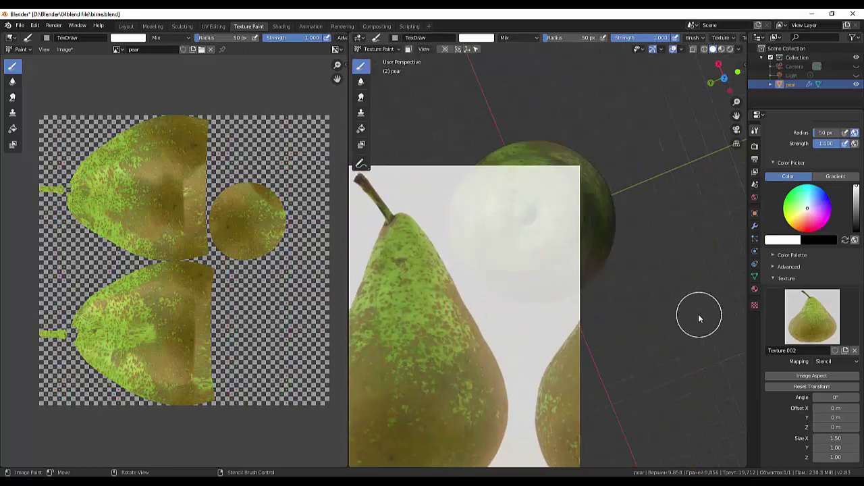
- Paint the pear's side, undo the stray white streak, and paint photo texture around the stem
{"action": "middle_click_drag", "start_coordinate": [698, 313], "coordinate": [688, 235]}
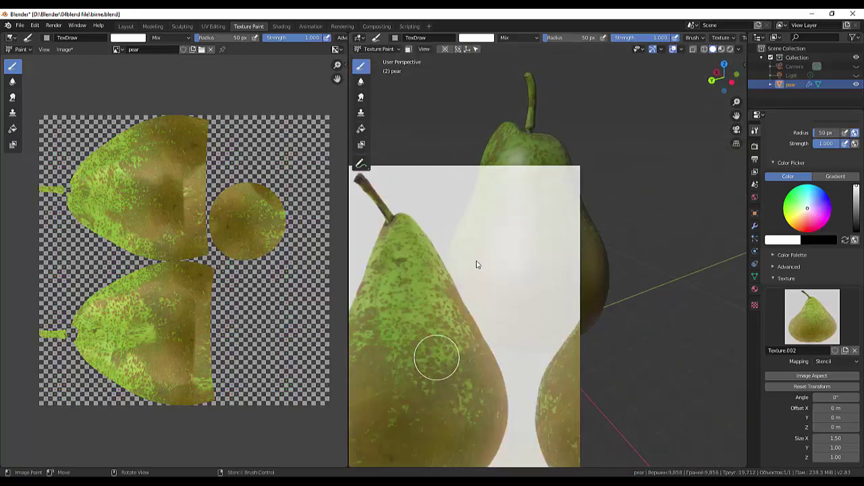
{"action": "left_click_drag", "start_coordinate": [472, 307], "coordinate": [506, 169]}
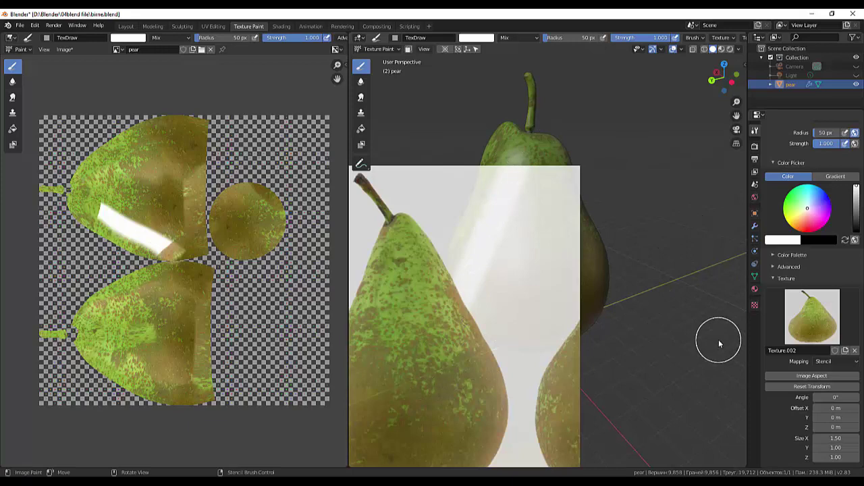
{"action": "key", "text": "ctrl+z"}
{"action": "right_click_drag", "start_coordinate": [527, 335], "coordinate": [440, 212], "text": "shift"}
{"action": "middle_click_drag", "start_coordinate": [439, 212], "coordinate": [513, 202]}
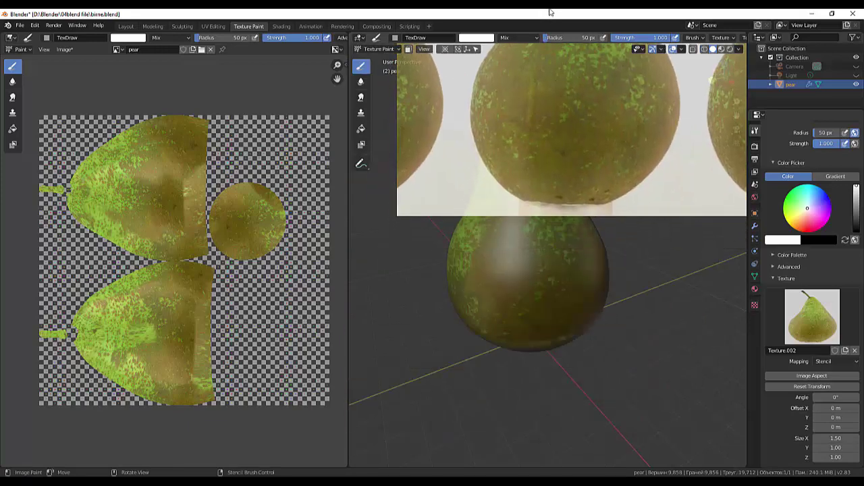
{"action": "right_click_drag", "start_coordinate": [513, 202], "coordinate": [565, 12]}
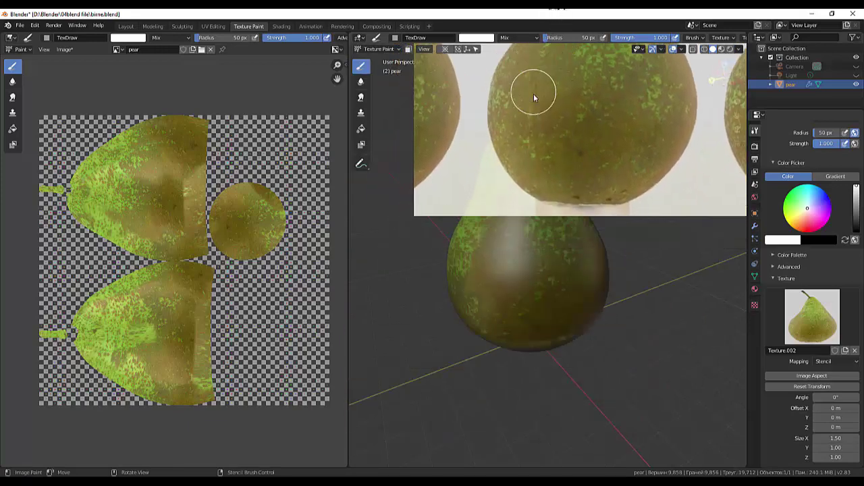
{"action": "mouse_move", "coordinate": [534, 67]}
{"action": "left_mouse_down"}
{"action": "mouse_move", "coordinate": [606, 151]}
{"action": "mouse_move", "coordinate": [526, 114]}
{"action": "mouse_move", "coordinate": [590, 126]}
{"action": "left_mouse_up"}
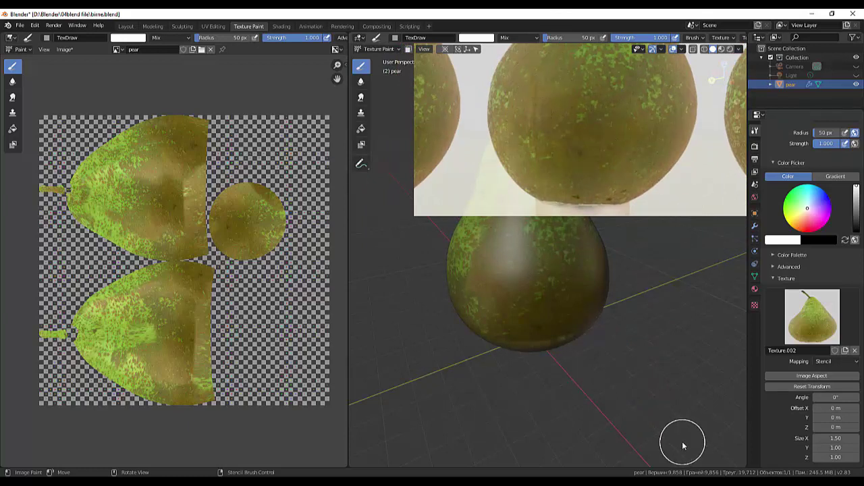
- Enlarge the photo and paint bright speckled green across the upper body's left and middle
{"action": "scroll", "coordinate": [668, 378], "scroll_direction": "down", "scroll_amount": 4}
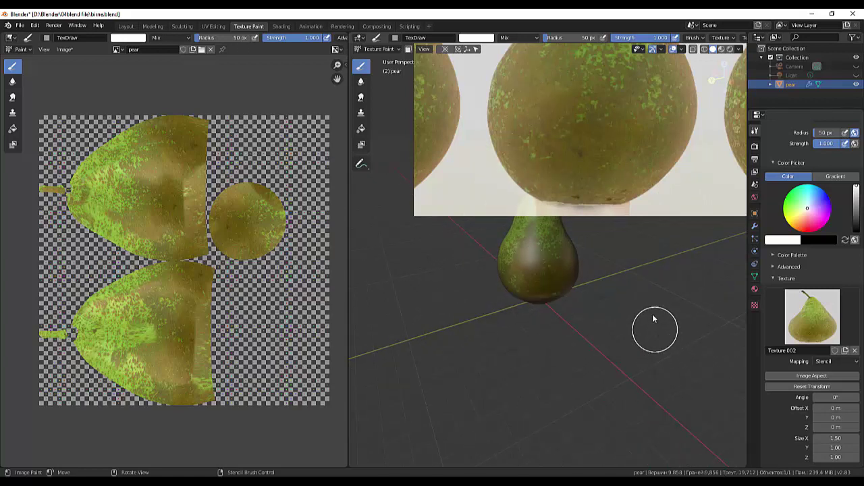
{"action": "scroll", "coordinate": [641, 365], "scroll_direction": "down", "scroll_amount": 3}
{"action": "scroll", "coordinate": [645, 371], "scroll_direction": "up", "scroll_amount": 3}
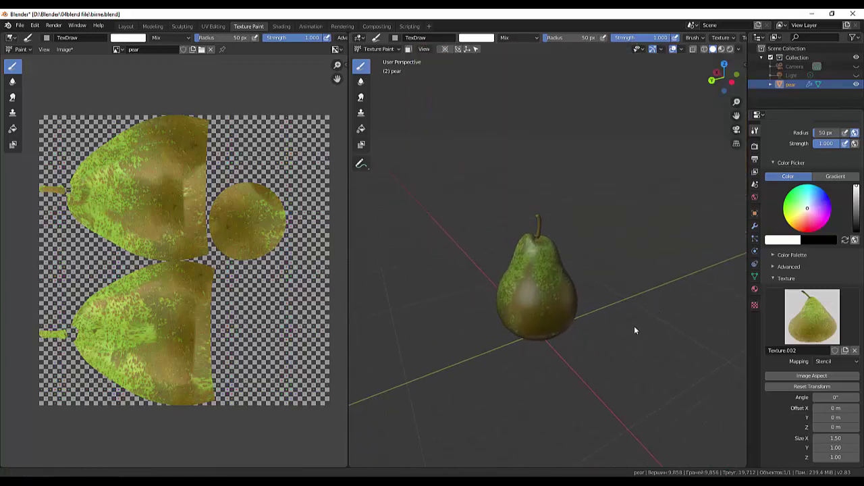
{"action": "mouse_move", "coordinate": [632, 334]}
{"action": "right_mouse_down", "text": "shift"}
{"action": "mouse_move", "coordinate": [548, 228]}
{"action": "mouse_move", "coordinate": [515, 410]}
{"action": "right_mouse_up", "text": "shift"}
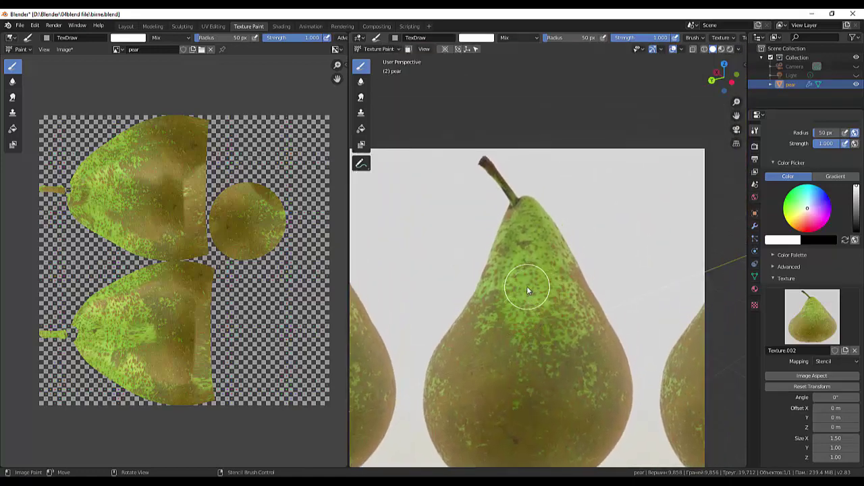
{"action": "left_click_drag", "start_coordinate": [528, 291], "coordinate": [541, 300]}
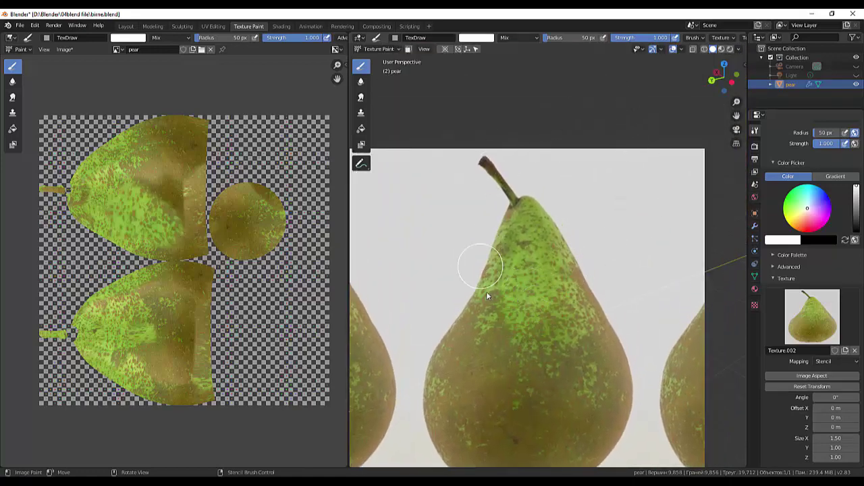
{"action": "mouse_move", "coordinate": [486, 296]}
{"action": "left_mouse_down"}
{"action": "mouse_move", "coordinate": [499, 333]}
{"action": "mouse_move", "coordinate": [561, 303]}
{"action": "left_mouse_up"}
{"action": "left_click_drag", "start_coordinate": [555, 378], "coordinate": [519, 351]}
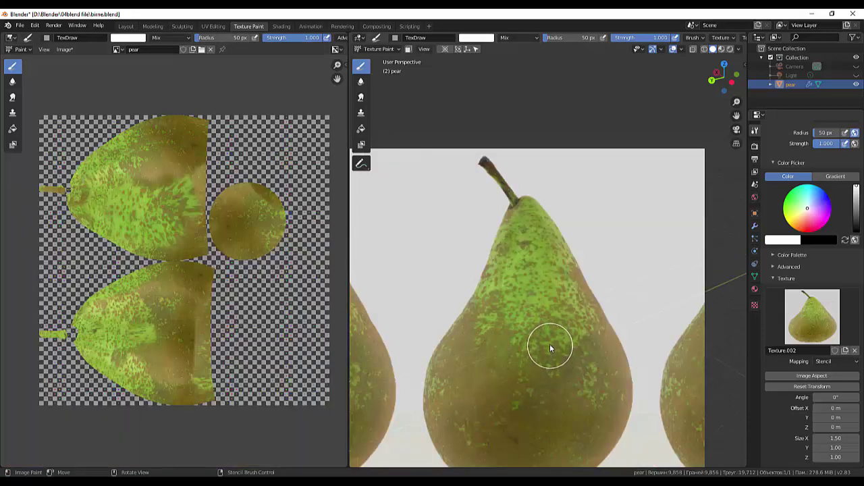
{"action": "right_click_drag", "start_coordinate": [553, 333], "coordinate": [678, 201], "text": "shift"}
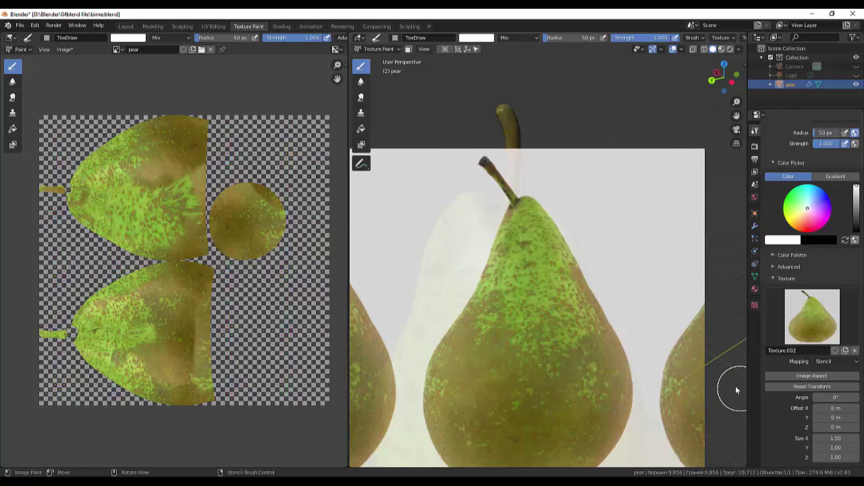
{"action": "left_click_drag", "start_coordinate": [721, 89], "coordinate": [712, 81]}
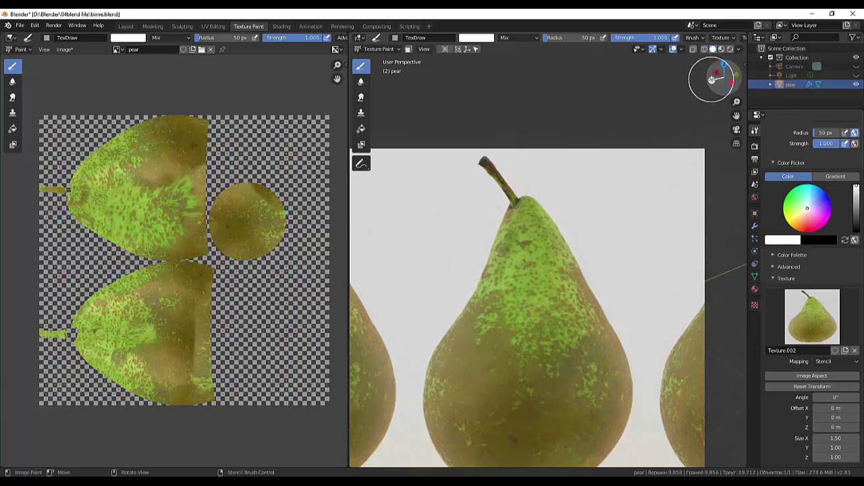
{"action": "middle_click_drag", "start_coordinate": [632, 120], "coordinate": [648, 468], "text": "shift"}
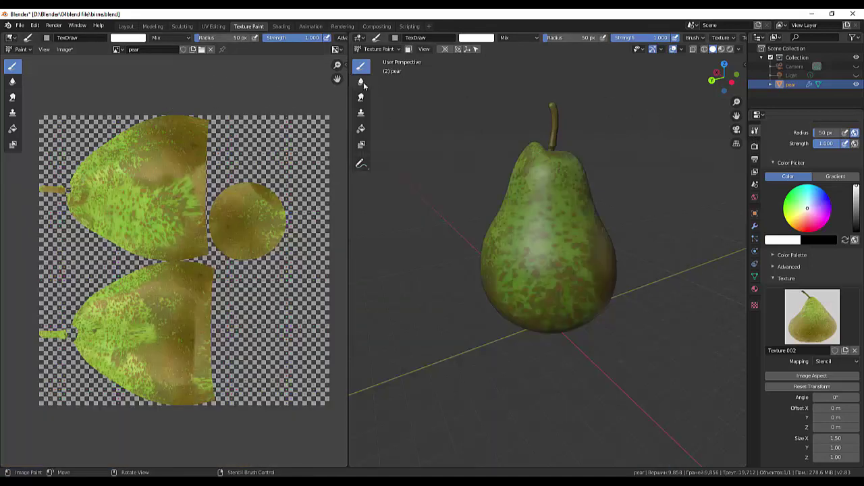
- Select the Soften brush and save the texture as pear.png in D:\Blender\05texture
{"action": "left_click", "coordinate": [361, 81]}
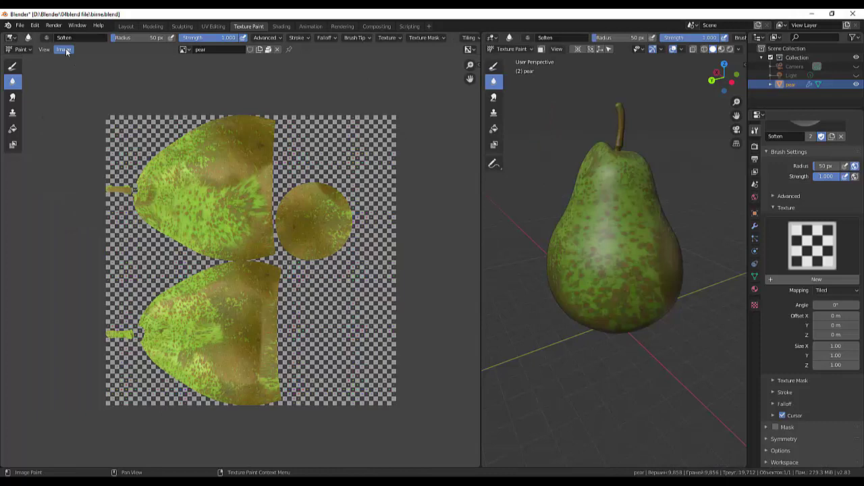
{"action": "left_click", "coordinate": [63, 50]}
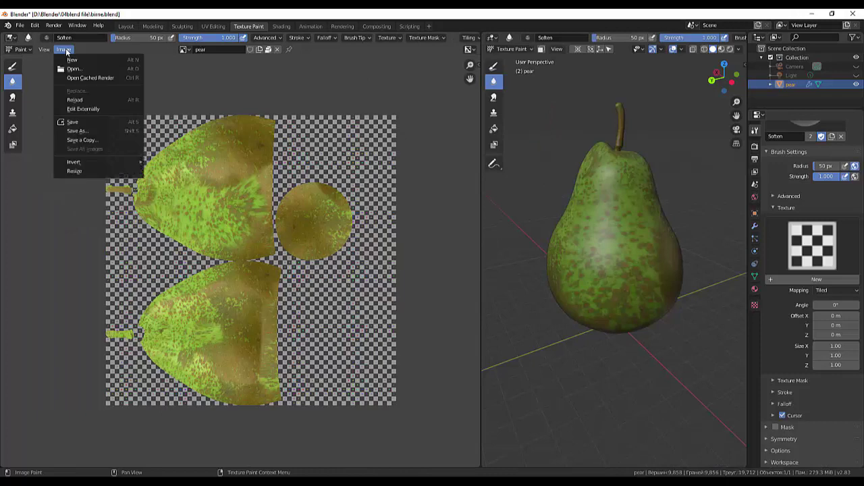
{"action": "left_click", "coordinate": [90, 132]}
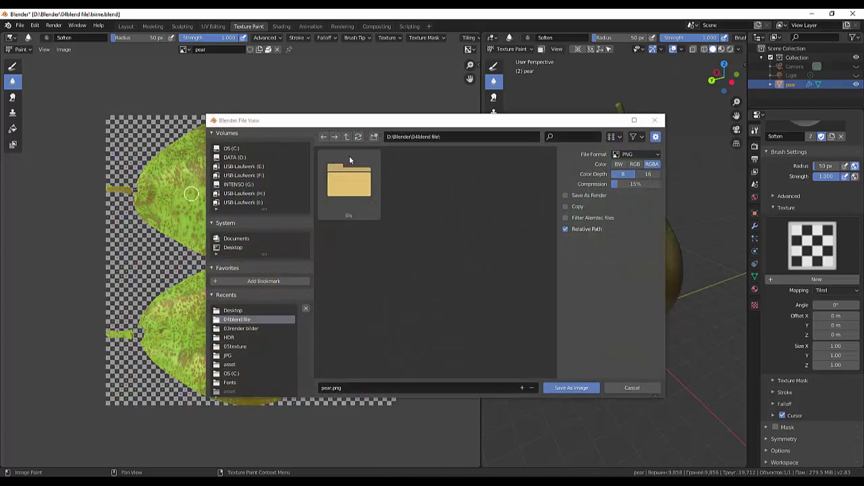
{"action": "left_click", "coordinate": [348, 137]}
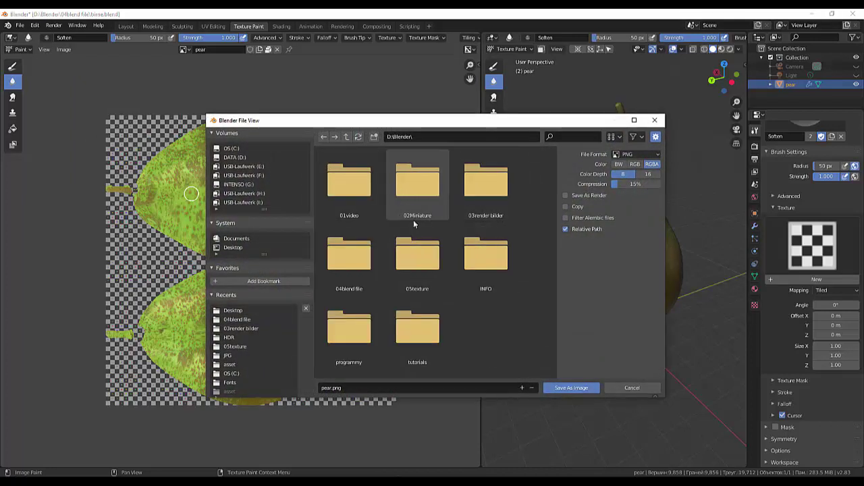
{"action": "left_click", "coordinate": [398, 260]}
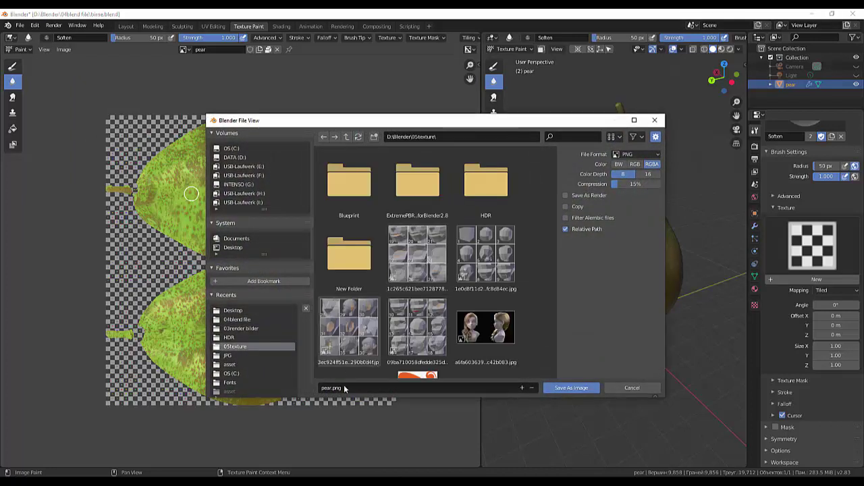
{"action": "left_click", "coordinate": [571, 389]}
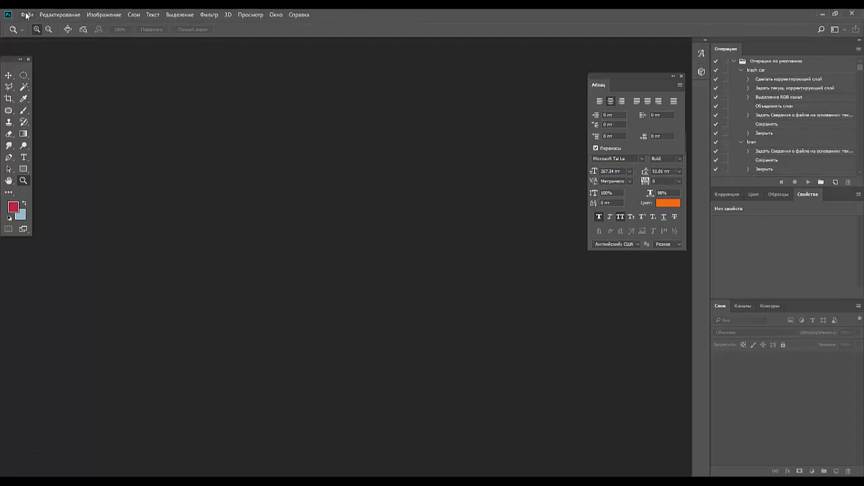
- Open pear.png from D:\Blender\05texture in Photoshop
{"action": "left_click", "coordinate": [26, 14]}
{"action": "left_click", "coordinate": [33, 31]}
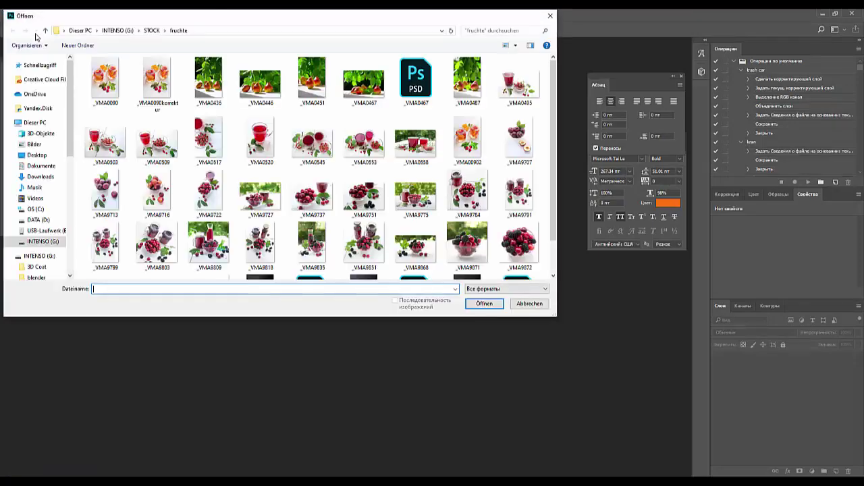
{"action": "mouse_move", "coordinate": [37, 111]}
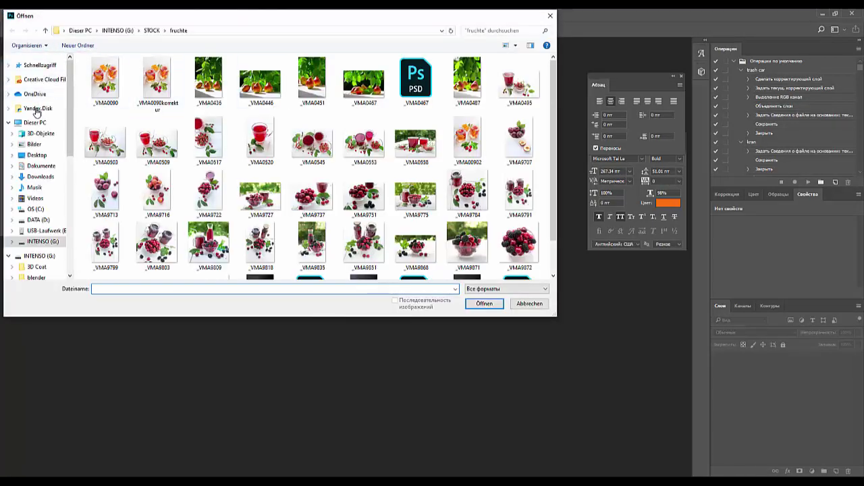
{"action": "left_click", "coordinate": [38, 220]}
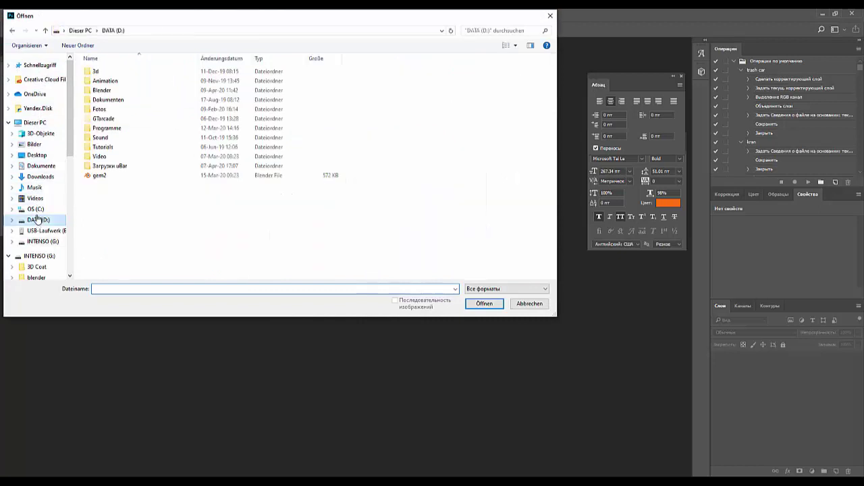
{"action": "double_click", "coordinate": [102, 90]}
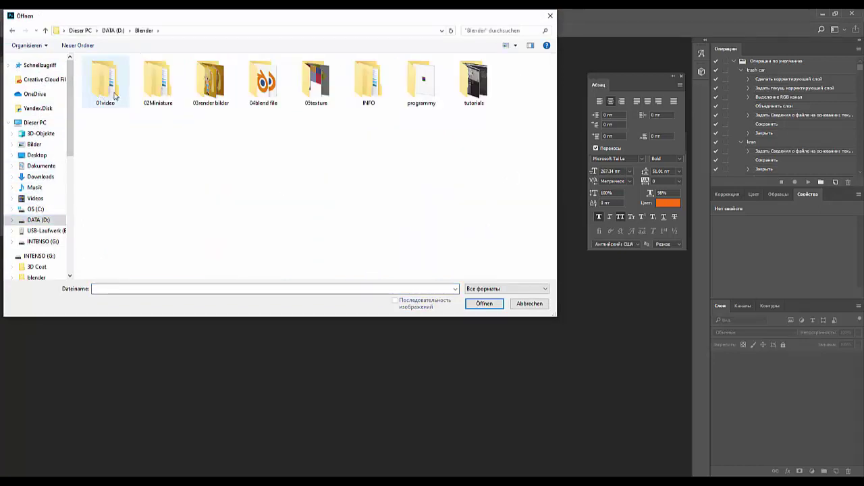
{"action": "double_click", "coordinate": [314, 84]}
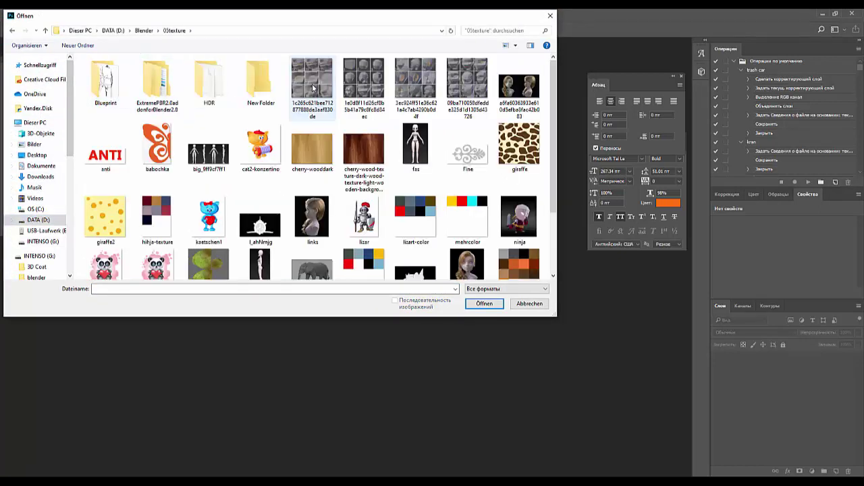
{"action": "scroll", "coordinate": [257, 196], "scroll_direction": "down", "scroll_amount": 1}
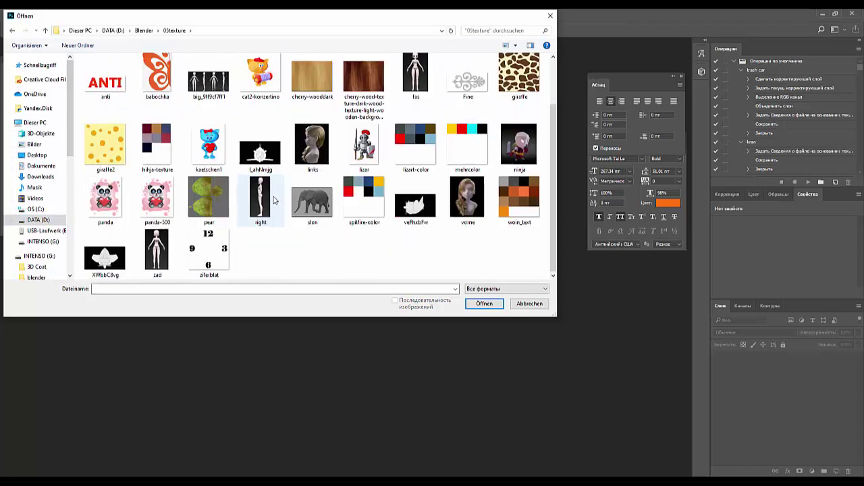
{"action": "left_click", "coordinate": [201, 196]}
{"action": "left_click", "coordinate": [478, 304]}
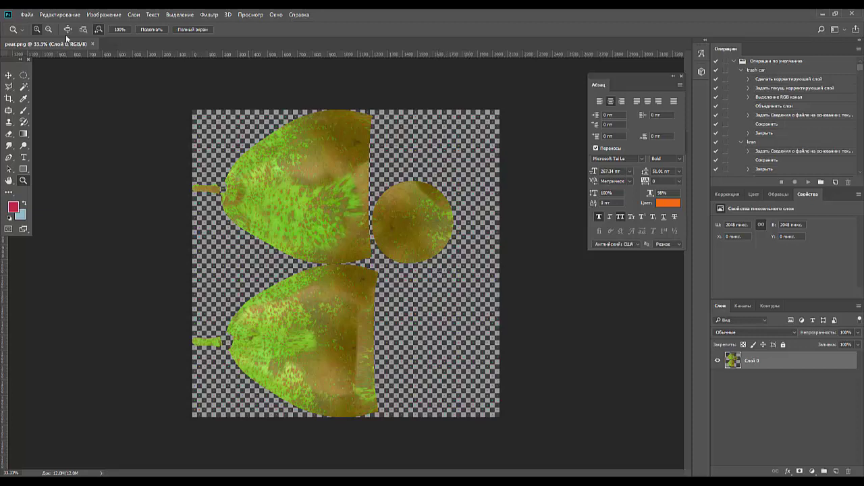
- Open the pear2 photo from the Desktop
{"action": "left_click", "coordinate": [27, 14]}
{"action": "left_click", "coordinate": [30, 33]}
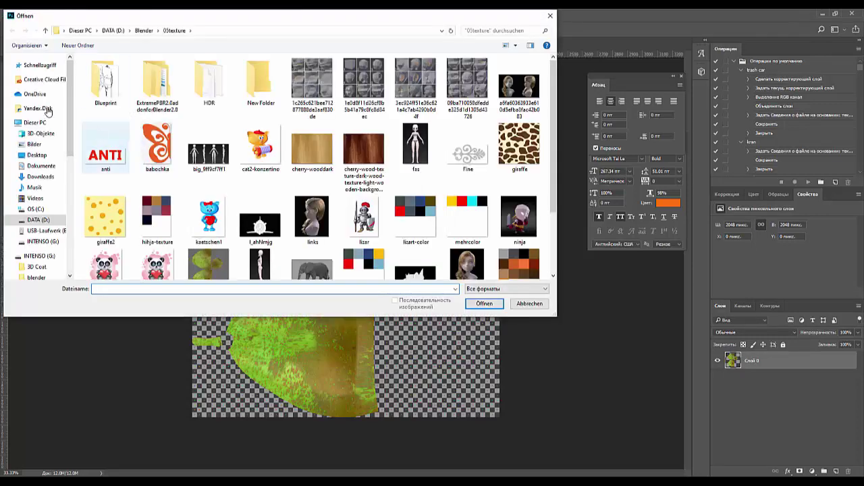
{"action": "mouse_move", "coordinate": [37, 155]}
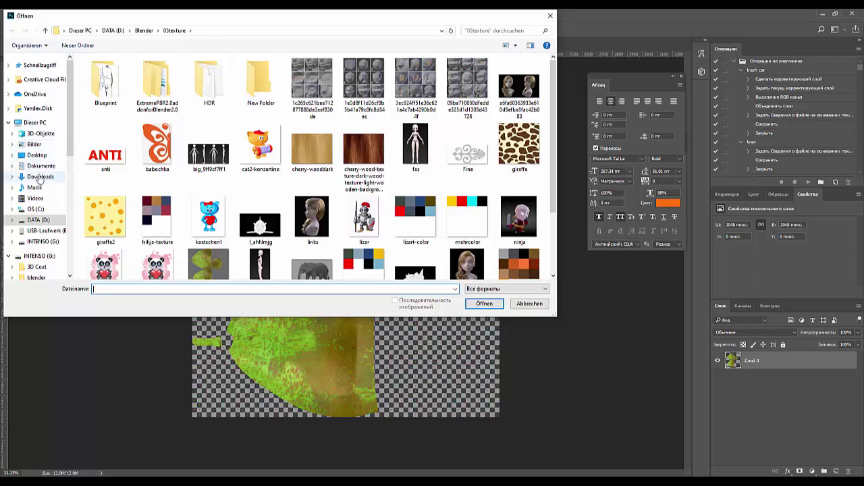
{"action": "left_click", "coordinate": [37, 155]}
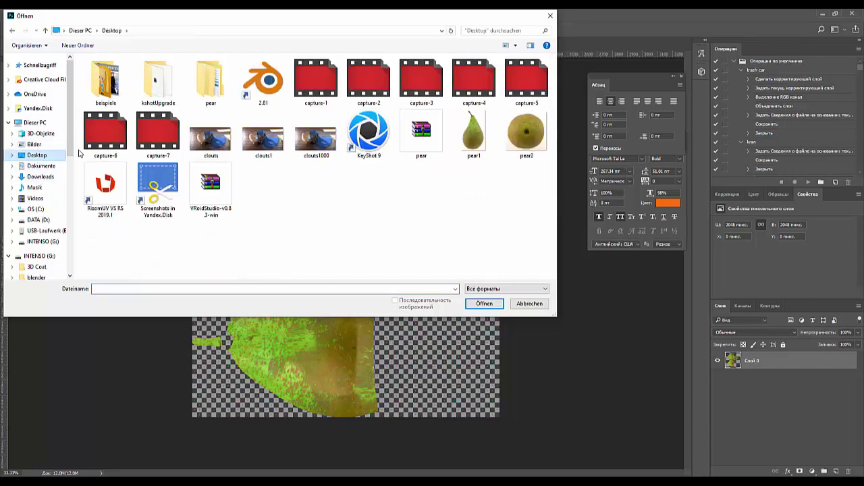
{"action": "left_click", "coordinate": [518, 139]}
{"action": "left_click", "coordinate": [483, 304]}
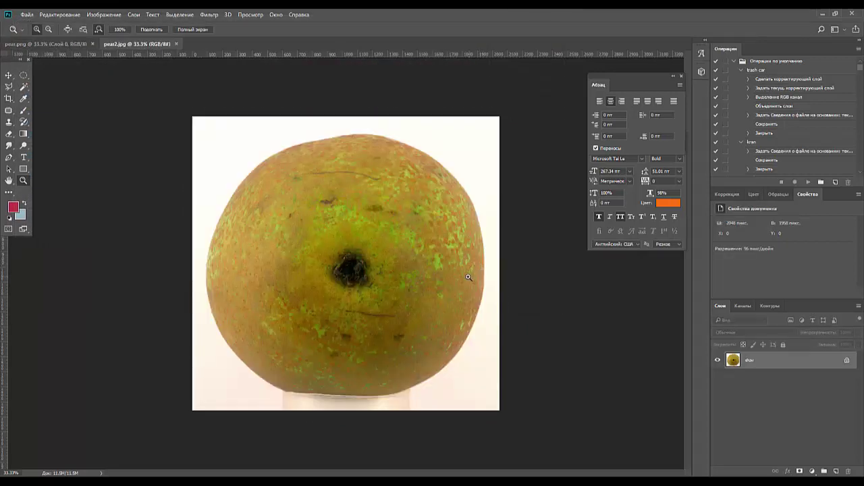
- Cut the pear out with Magic Wand and inverse selection, then paste it into pear.png
{"action": "left_click", "coordinate": [23, 86]}
{"action": "left_click", "coordinate": [471, 156]}
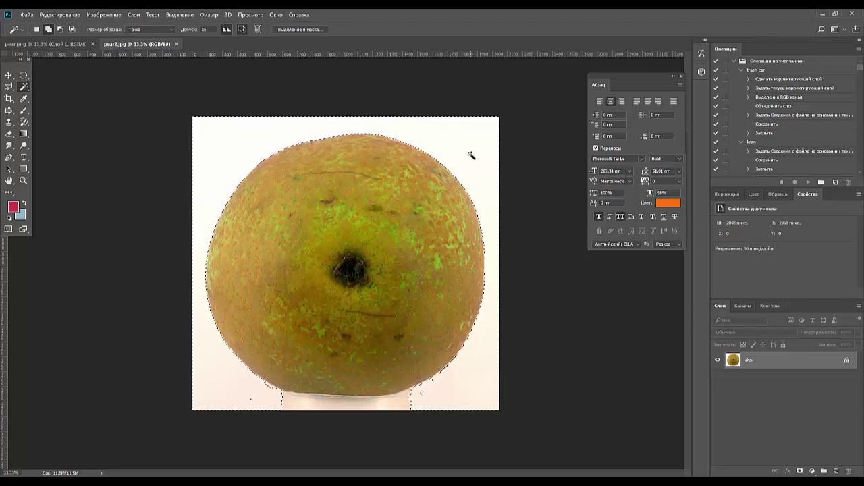
{"action": "key", "text": "ctrl+shift+i"}
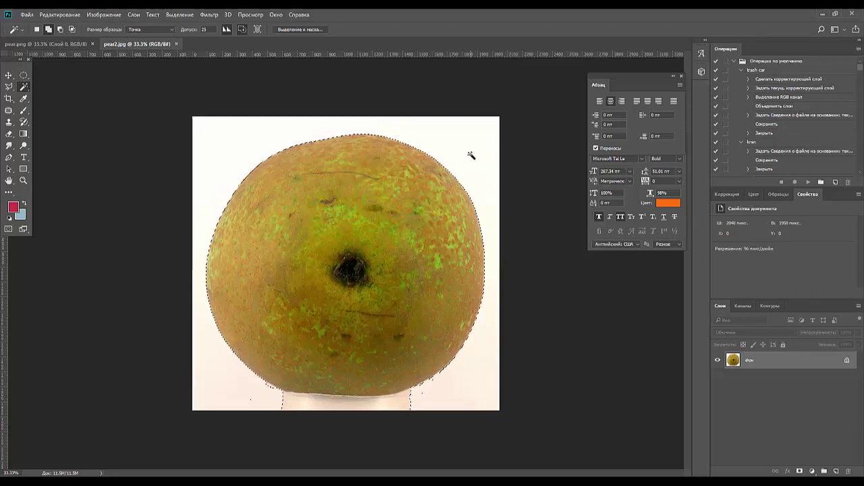
{"action": "key", "text": "ctrl+j"}
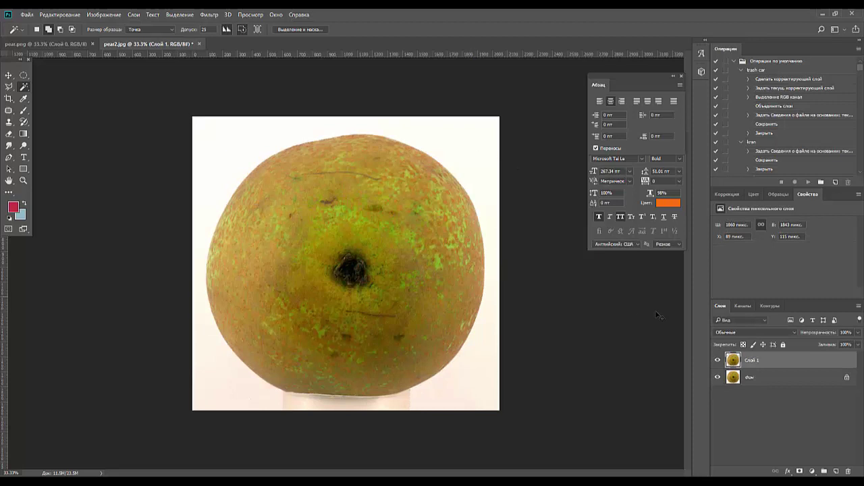
{"action": "left_click", "coordinate": [732, 359], "text": "ctrl"}
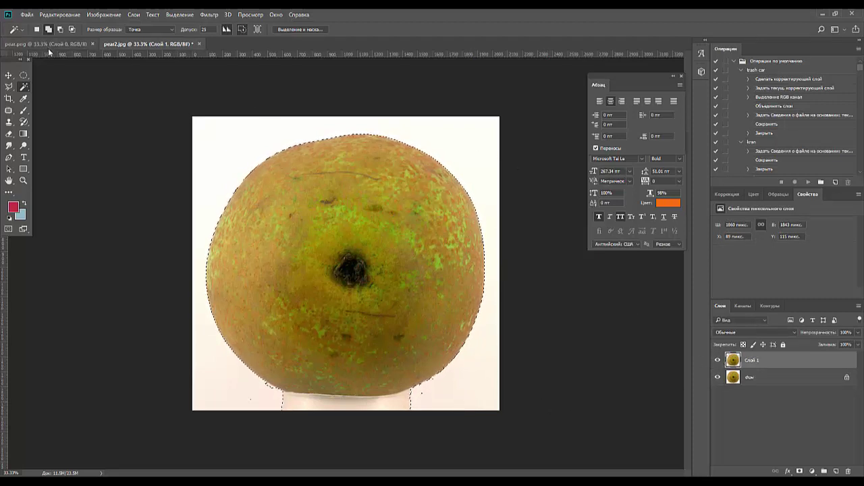
{"action": "left_click", "coordinate": [49, 45]}
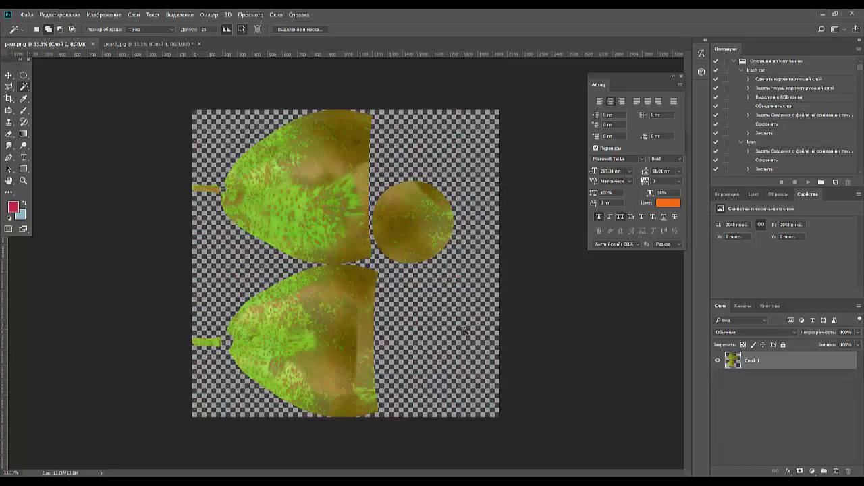
{"action": "key", "text": "ctrl+v"}
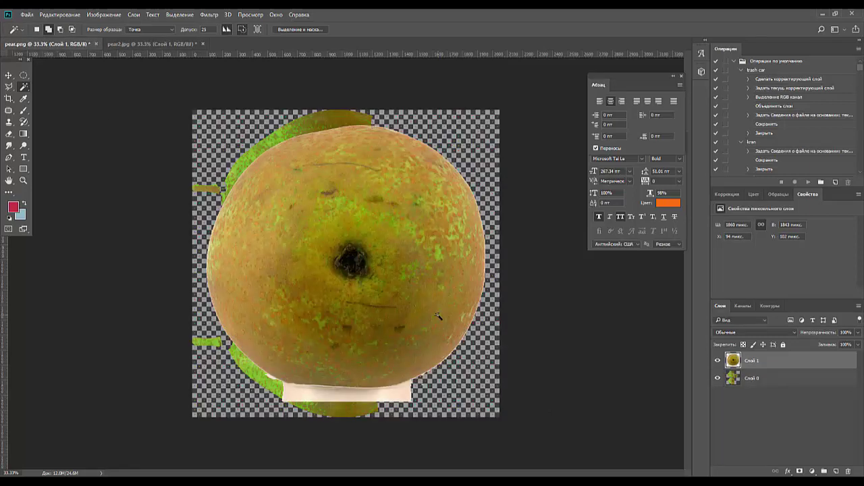
- Scale the pasted pear to about 29% (548 × 543 px) and place it over the round island
{"action": "key", "text": "ctrl+t"}
{"action": "left_click_drag", "start_coordinate": [488, 125], "coordinate": [288, 321]}
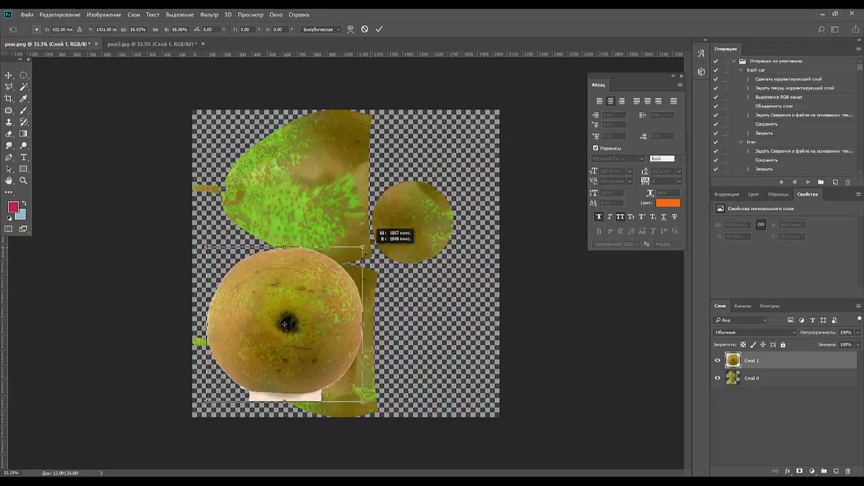
{"action": "left_click_drag", "start_coordinate": [258, 369], "coordinate": [422, 229]}
{"action": "left_click_drag", "start_coordinate": [453, 184], "coordinate": [458, 178]}
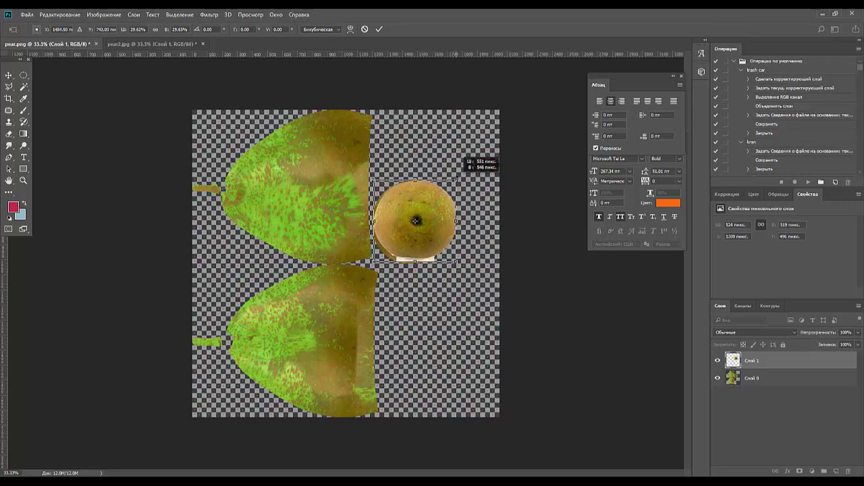
{"action": "left_click_drag", "start_coordinate": [418, 230], "coordinate": [418, 237]}
{"action": "key", "text": "Return"}
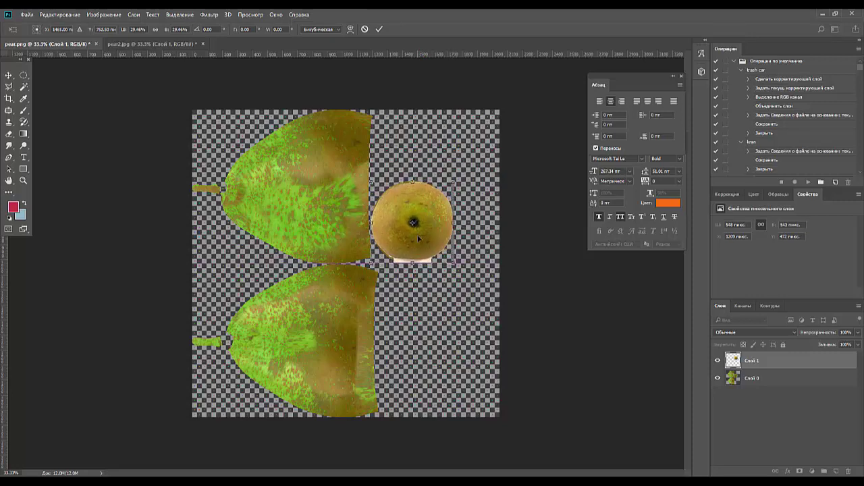
{"action": "key", "text": "w"}
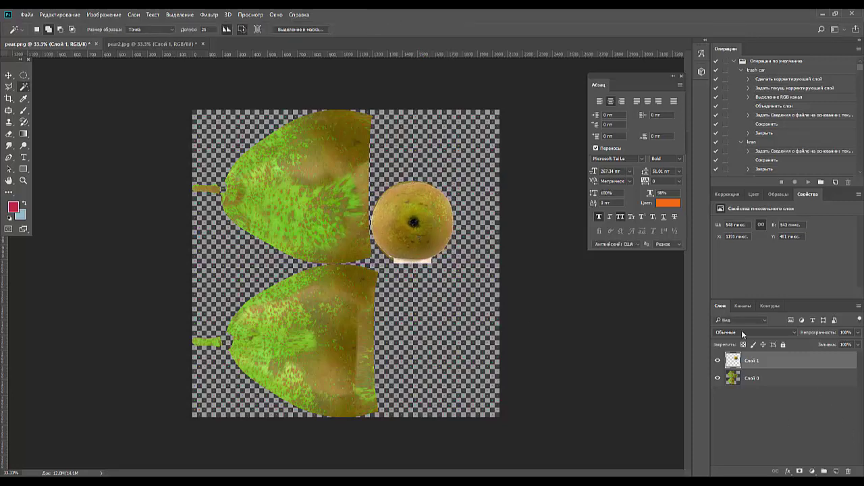
{"action": "left_click", "coordinate": [743, 333]}
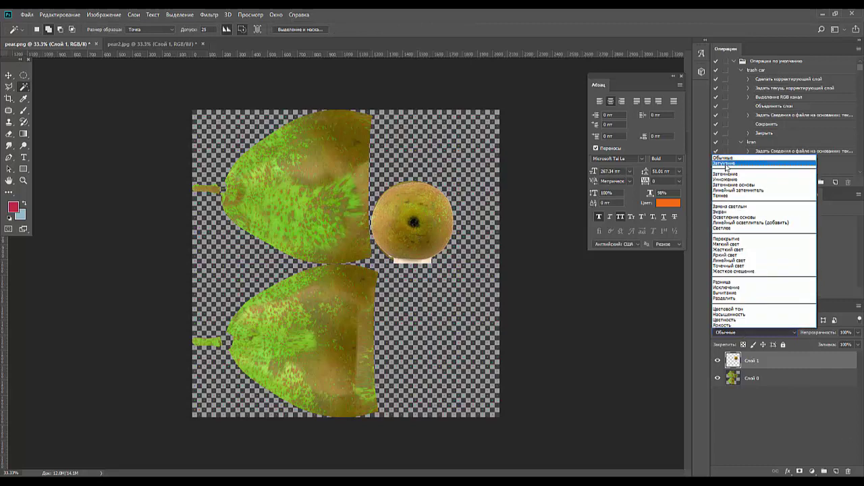
{"action": "left_click", "coordinate": [721, 174]}
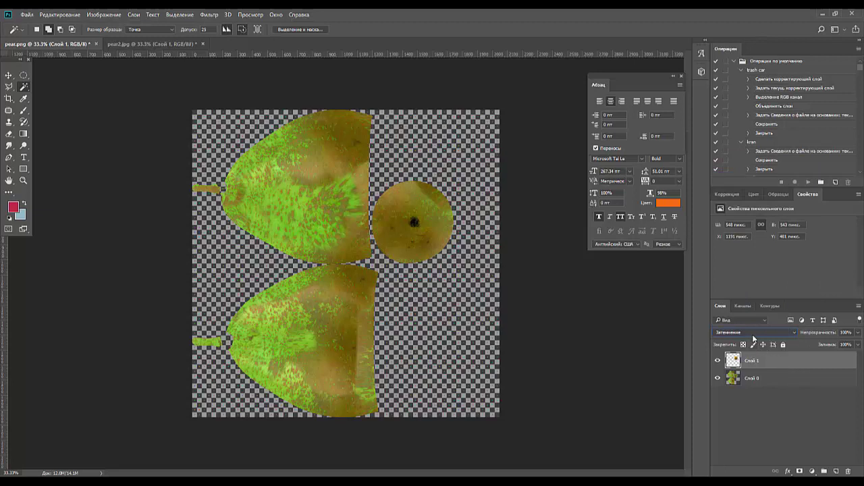
{"action": "scroll", "coordinate": [754, 334], "scroll_direction": "down", "scroll_amount": 1}
{"action": "scroll", "coordinate": [754, 333], "scroll_direction": "down", "scroll_amount": 1}
{"action": "scroll", "coordinate": [753, 333], "scroll_direction": "down", "scroll_amount": 1}
{"action": "scroll", "coordinate": [754, 334], "scroll_direction": "down", "scroll_amount": 1}
{"action": "scroll", "coordinate": [753, 334], "scroll_direction": "down", "scroll_amount": 1}
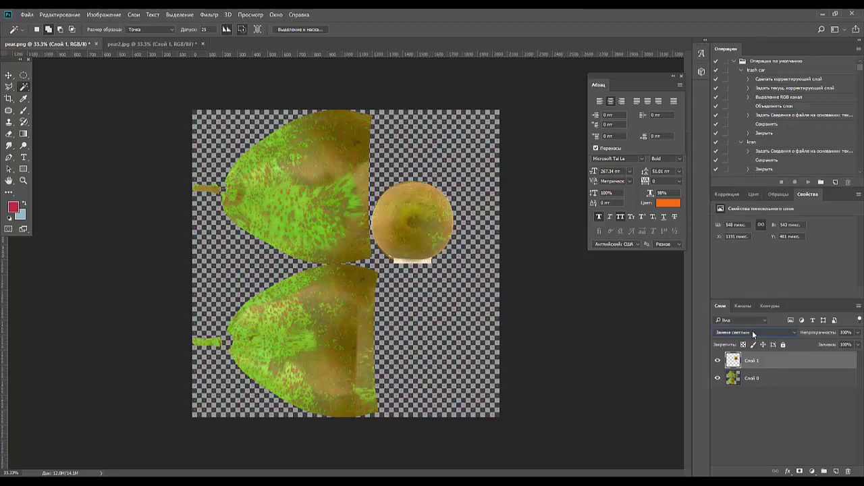
{"action": "scroll", "coordinate": [754, 332], "scroll_direction": "up", "scroll_amount": 1}
{"action": "scroll", "coordinate": [753, 334], "scroll_direction": "down", "scroll_amount": 1}
{"action": "scroll", "coordinate": [753, 334], "scroll_direction": "down", "scroll_amount": 3}
{"action": "scroll", "coordinate": [753, 334], "scroll_direction": "down", "scroll_amount": 1}
{"action": "scroll", "coordinate": [753, 333], "scroll_direction": "down", "scroll_amount": 2}
{"action": "scroll", "coordinate": [754, 334], "scroll_direction": "down", "scroll_amount": 2}
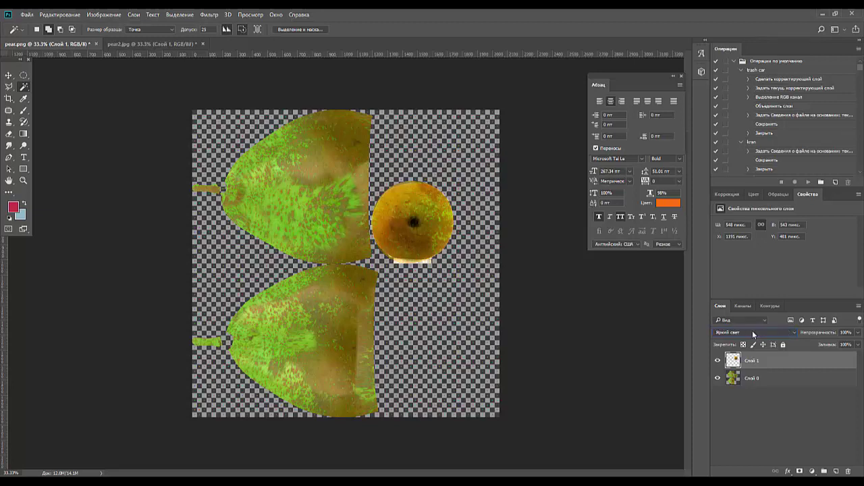
{"action": "scroll", "coordinate": [753, 333], "scroll_direction": "down", "scroll_amount": 1}
{"action": "scroll", "coordinate": [754, 334], "scroll_direction": "down", "scroll_amount": 1}
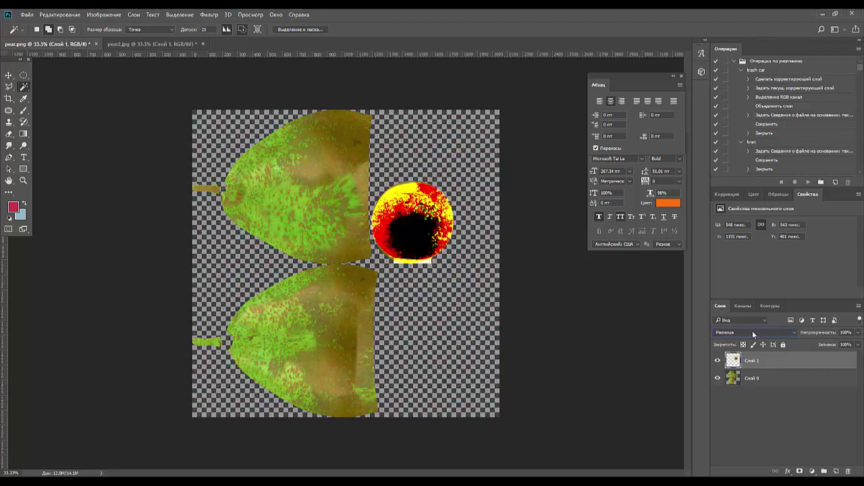
{"action": "scroll", "coordinate": [753, 333], "scroll_direction": "down", "scroll_amount": 1}
{"action": "scroll", "coordinate": [754, 334], "scroll_direction": "down", "scroll_amount": 1}
{"action": "scroll", "coordinate": [753, 334], "scroll_direction": "down", "scroll_amount": 2}
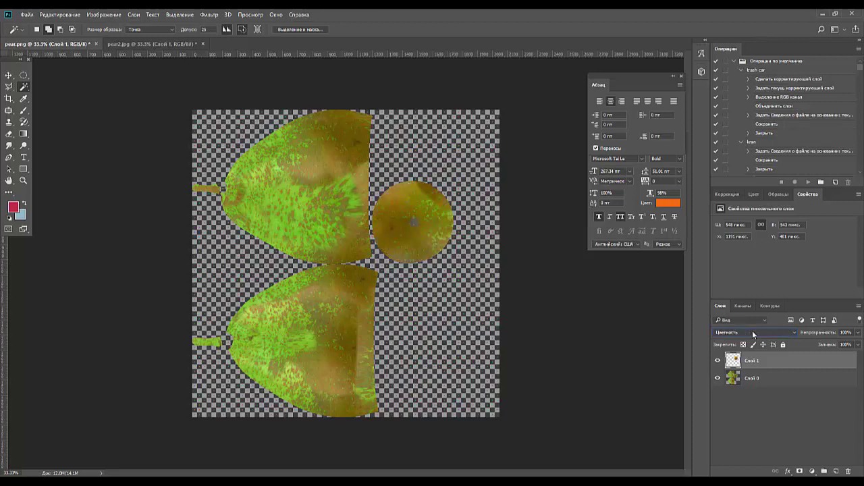
{"action": "scroll", "coordinate": [753, 334], "scroll_direction": "down", "scroll_amount": 2}
{"action": "scroll", "coordinate": [754, 334], "scroll_direction": "up", "scroll_amount": 1}
{"action": "scroll", "coordinate": [753, 333], "scroll_direction": "up", "scroll_amount": 2}
{"action": "scroll", "coordinate": [754, 333], "scroll_direction": "up", "scroll_amount": 2}
{"action": "scroll", "coordinate": [754, 333], "scroll_direction": "up", "scroll_amount": 2}
{"action": "scroll", "coordinate": [753, 333], "scroll_direction": "up", "scroll_amount": 2}
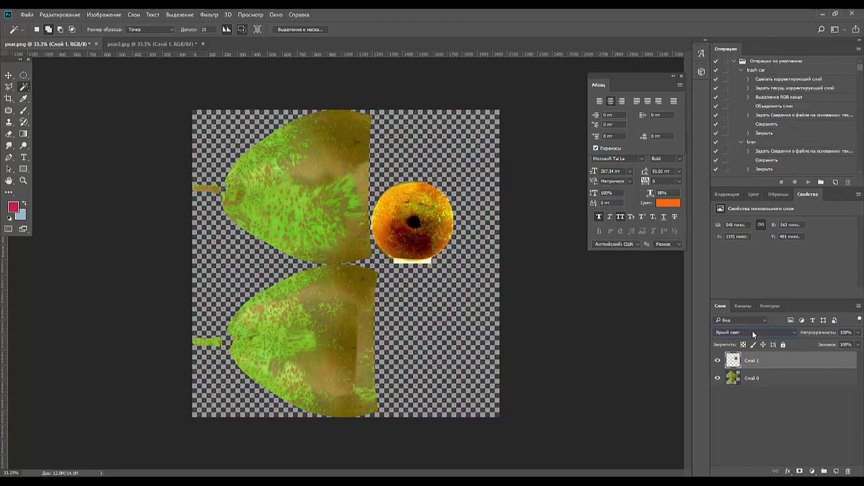
{"action": "scroll", "coordinate": [753, 333], "scroll_direction": "up", "scroll_amount": 1}
{"action": "scroll", "coordinate": [754, 333], "scroll_direction": "up", "scroll_amount": 1}
{"action": "scroll", "coordinate": [753, 333], "scroll_direction": "up", "scroll_amount": 2}
{"action": "scroll", "coordinate": [754, 333], "scroll_direction": "up", "scroll_amount": 1}
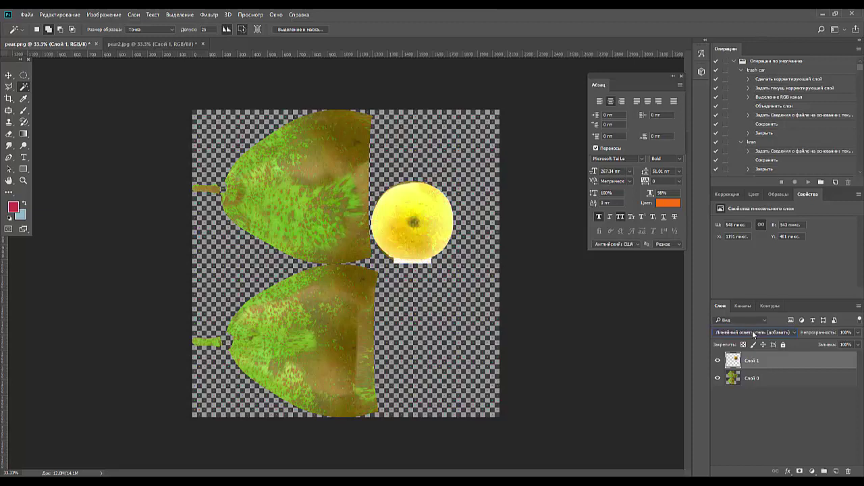
{"action": "scroll", "coordinate": [754, 334], "scroll_direction": "up", "scroll_amount": 1}
{"action": "scroll", "coordinate": [753, 334], "scroll_direction": "up", "scroll_amount": 2}
{"action": "scroll", "coordinate": [753, 333], "scroll_direction": "up", "scroll_amount": 2}
{"action": "scroll", "coordinate": [754, 333], "scroll_direction": "up", "scroll_amount": 1}
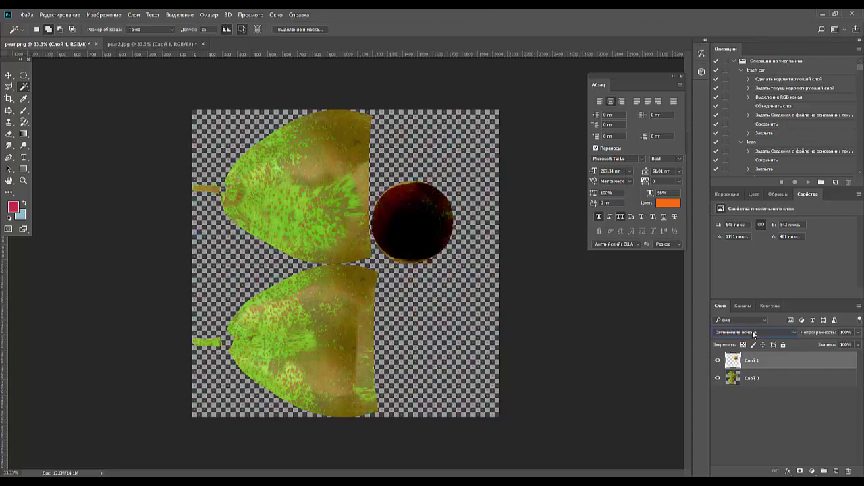
{"action": "scroll", "coordinate": [753, 333], "scroll_direction": "up", "scroll_amount": 1}
{"action": "scroll", "coordinate": [753, 333], "scroll_direction": "up", "scroll_amount": 2}
{"action": "scroll", "coordinate": [754, 333], "scroll_direction": "up", "scroll_amount": 1}
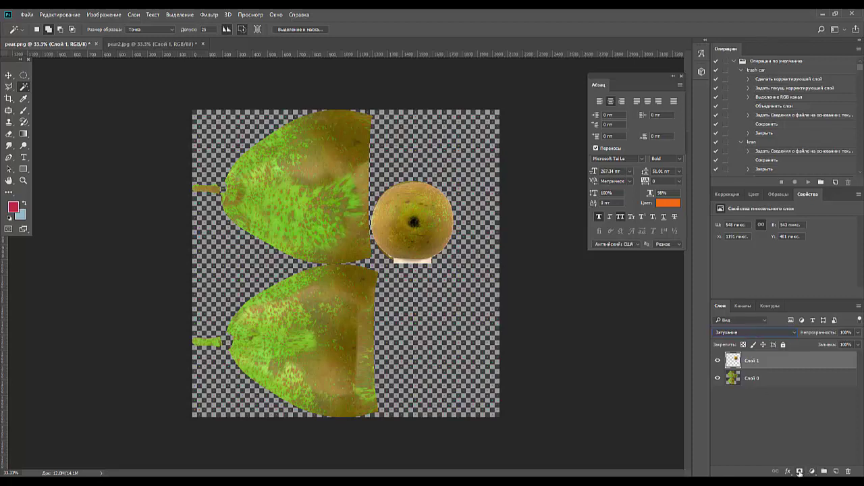
- Give the pear layer a black mask and reveal its bottom with a soft 369 px brush
{"action": "left_click", "coordinate": [800, 472], "text": "alt"}
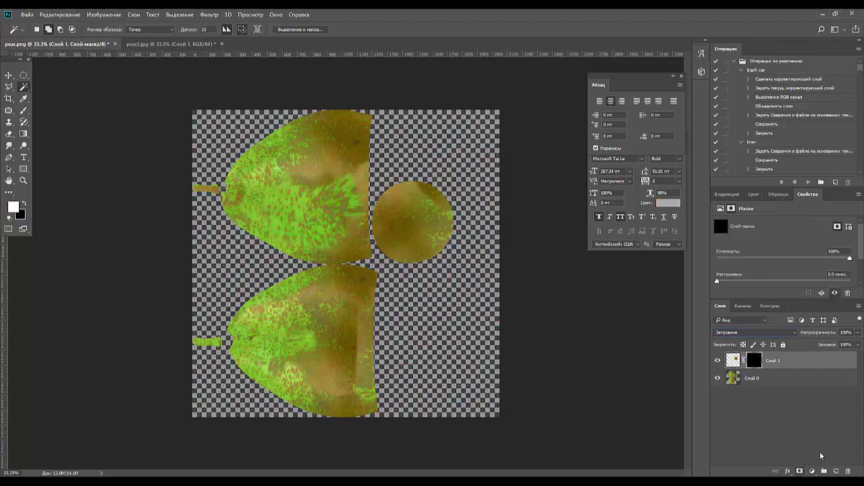
{"action": "left_click", "coordinate": [24, 110]}
{"action": "right_click", "coordinate": [427, 222]}
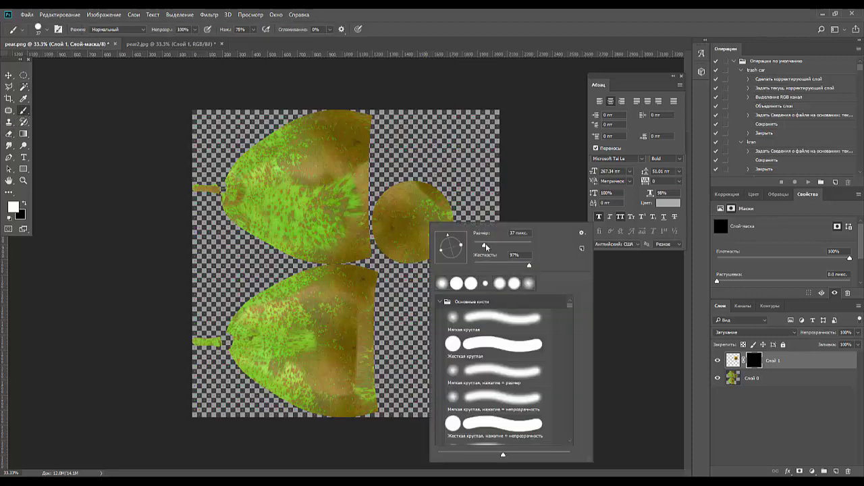
{"action": "mouse_move", "coordinate": [485, 247]}
{"action": "left_mouse_down"}
{"action": "mouse_move", "coordinate": [522, 244]}
{"action": "mouse_move", "coordinate": [484, 264]}
{"action": "left_mouse_up"}
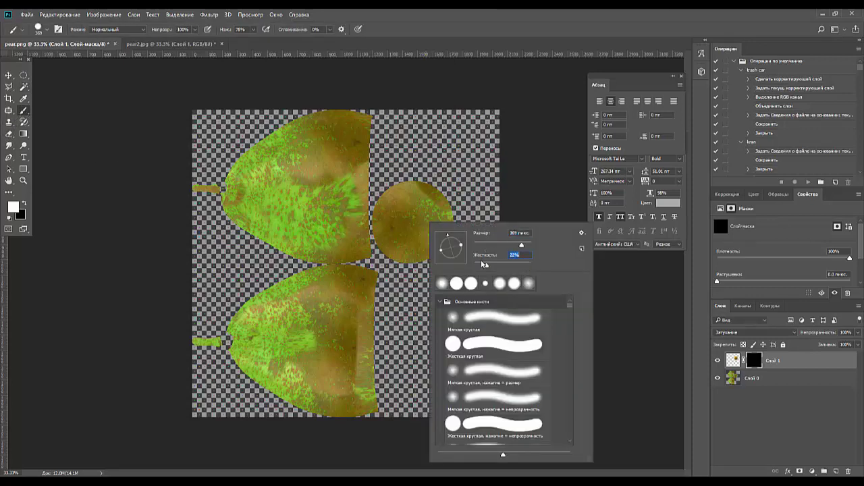
{"action": "left_click", "coordinate": [417, 223]}
{"action": "left_click", "coordinate": [414, 223]}
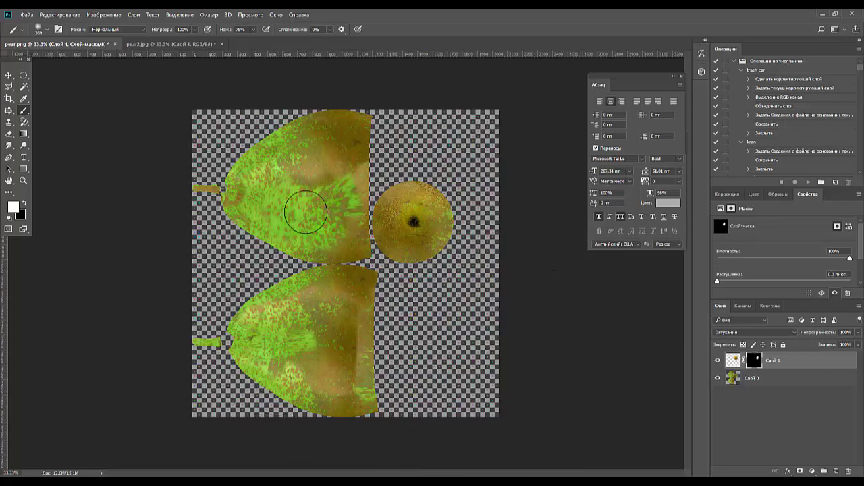
{"action": "left_click", "coordinate": [9, 111]}
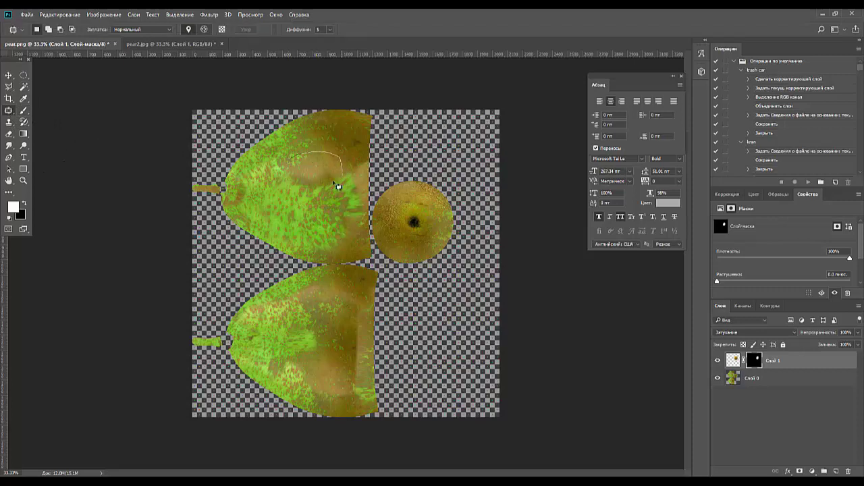
- Merge the masked Слой 1 down into Слой 0
{"action": "left_click_drag", "start_coordinate": [278, 181], "coordinate": [275, 170]}
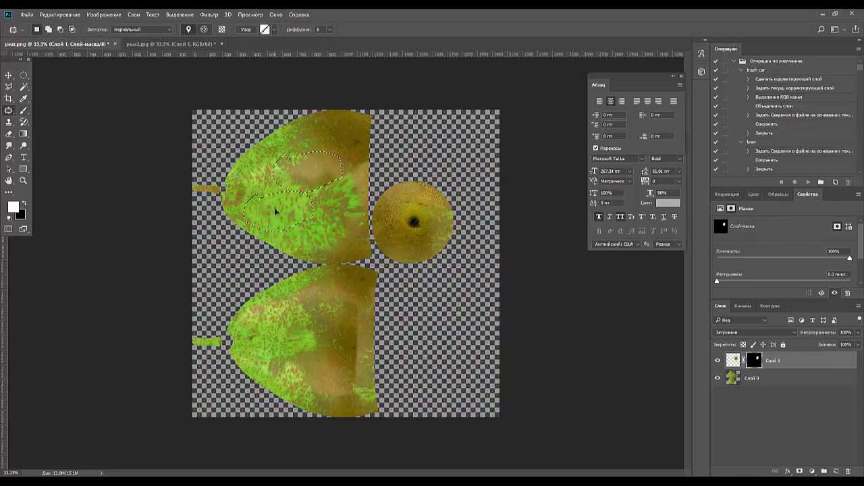
{"action": "key", "text": "ctrl+d"}
{"action": "left_click", "coordinate": [803, 357]}
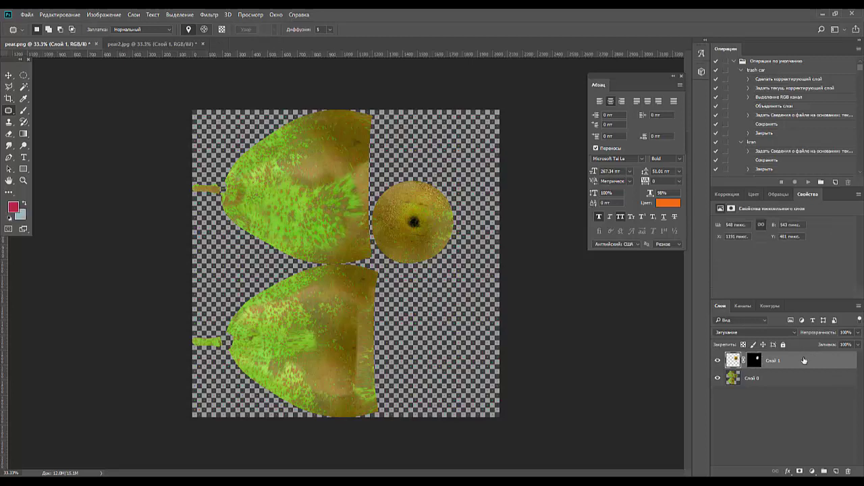
{"action": "key", "text": "ctrl+e"}
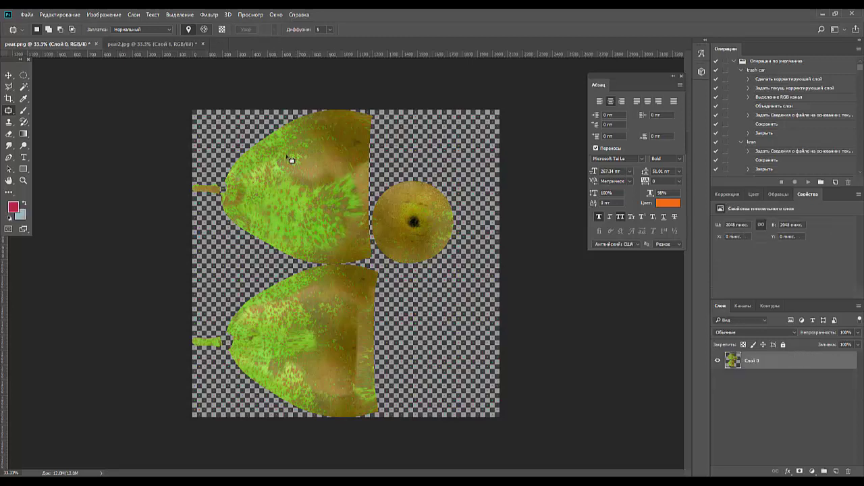
- Patch blotchy areas on the upper and lower pear halves with clean nearby skin
{"action": "left_click_drag", "start_coordinate": [355, 166], "coordinate": [280, 144]}
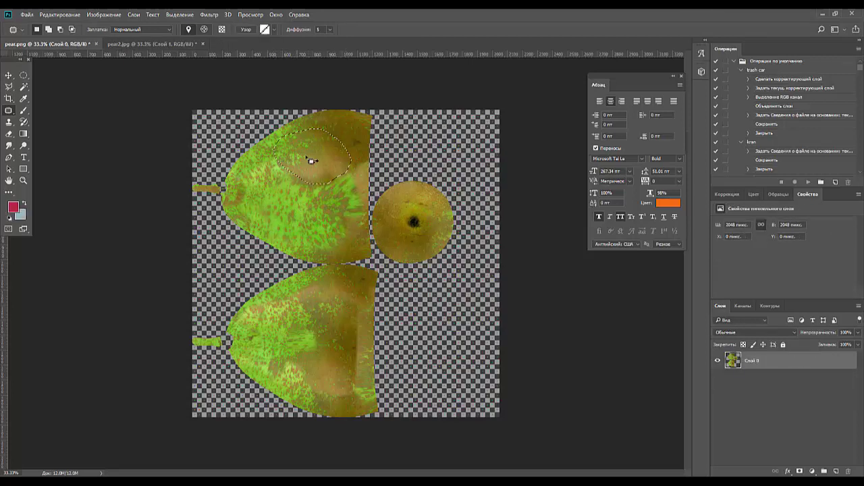
{"action": "left_click", "coordinate": [342, 228]}
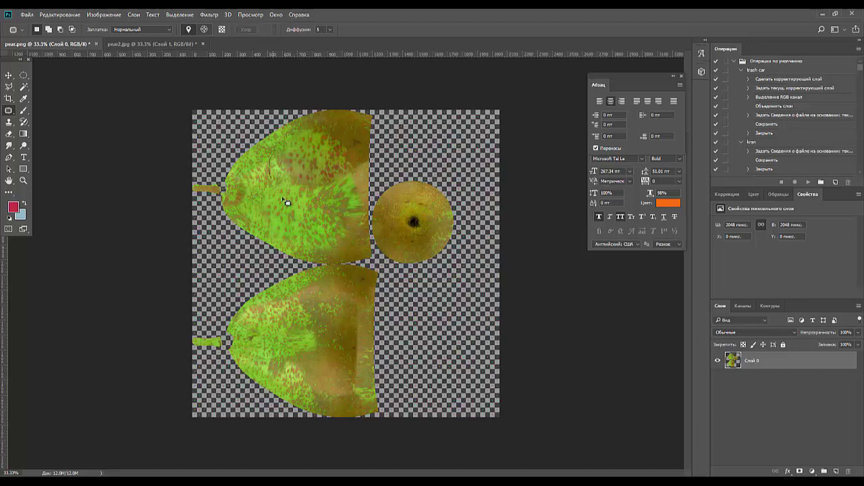
{"action": "left_click_drag", "start_coordinate": [286, 202], "coordinate": [298, 222]}
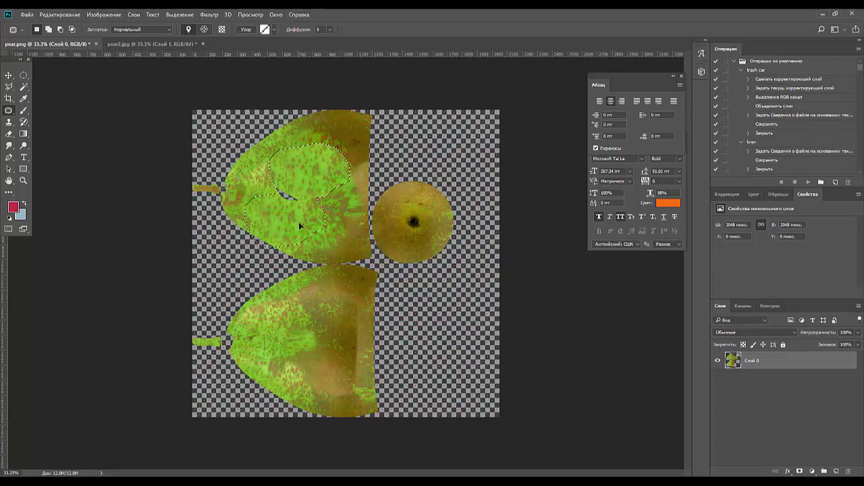
{"action": "left_click_drag", "start_coordinate": [299, 221], "coordinate": [343, 200]}
{"action": "left_click", "coordinate": [345, 204]}
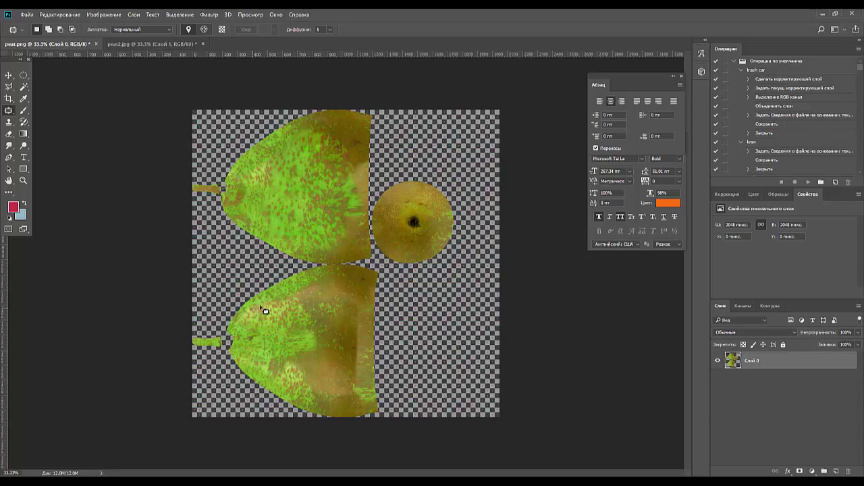
{"action": "mouse_move", "coordinate": [265, 311]}
{"action": "left_mouse_down"}
{"action": "mouse_move", "coordinate": [316, 285]}
{"action": "mouse_move", "coordinate": [297, 347]}
{"action": "left_mouse_up"}
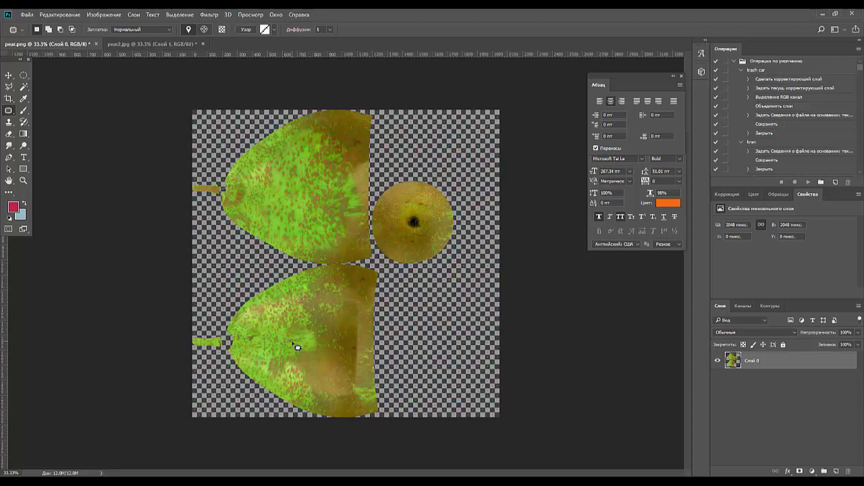
{"action": "key", "text": "ctrl+d"}
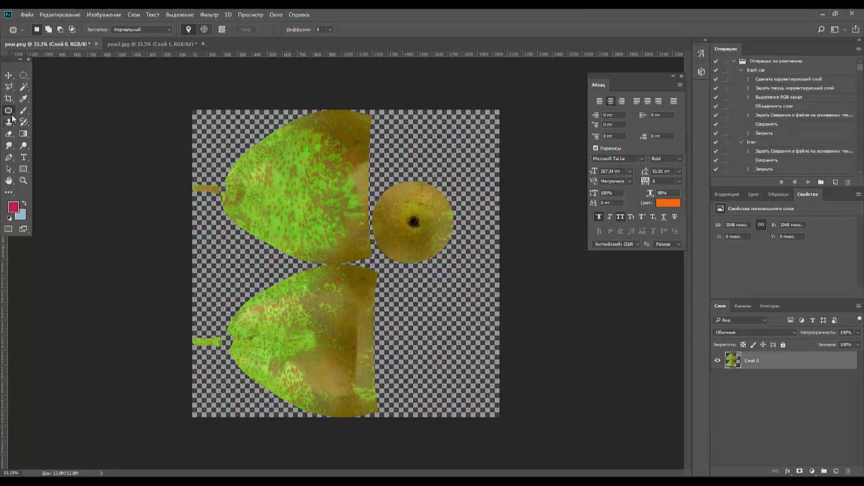
{"action": "left_click", "coordinate": [11, 121]}
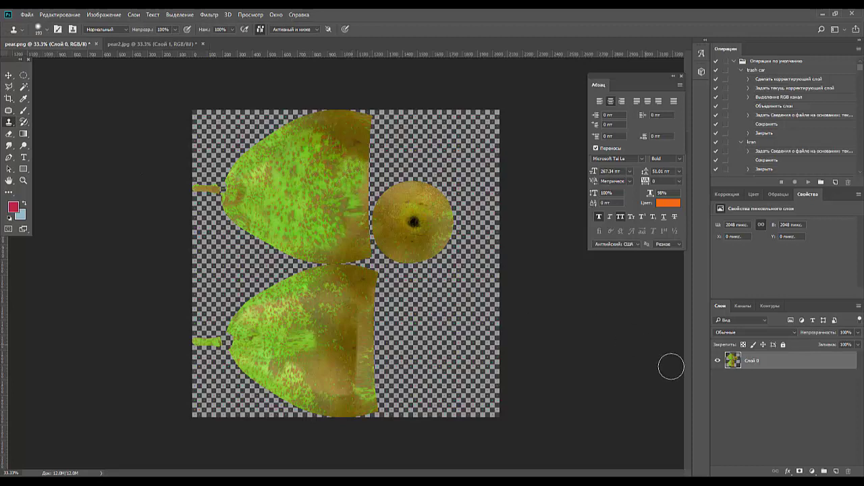
{"action": "left_click", "coordinate": [734, 359], "text": "ctrl"}
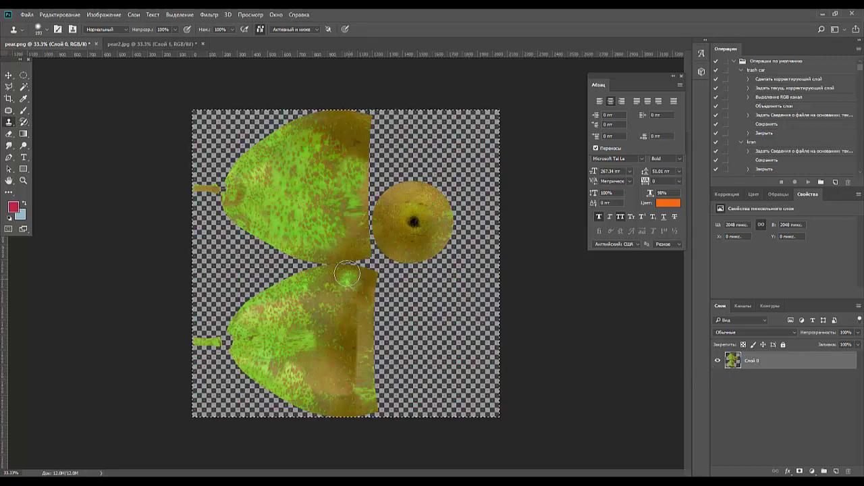
{"action": "left_click", "coordinate": [23, 75]}
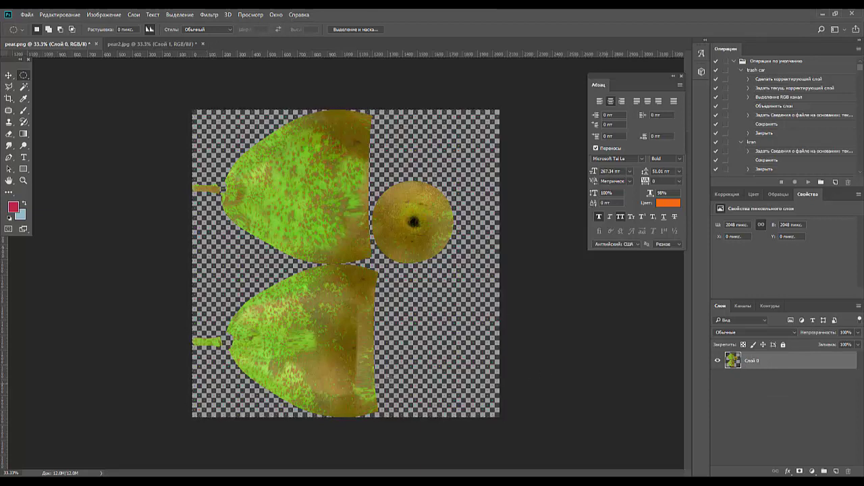
{"action": "left_click", "coordinate": [23, 87]}
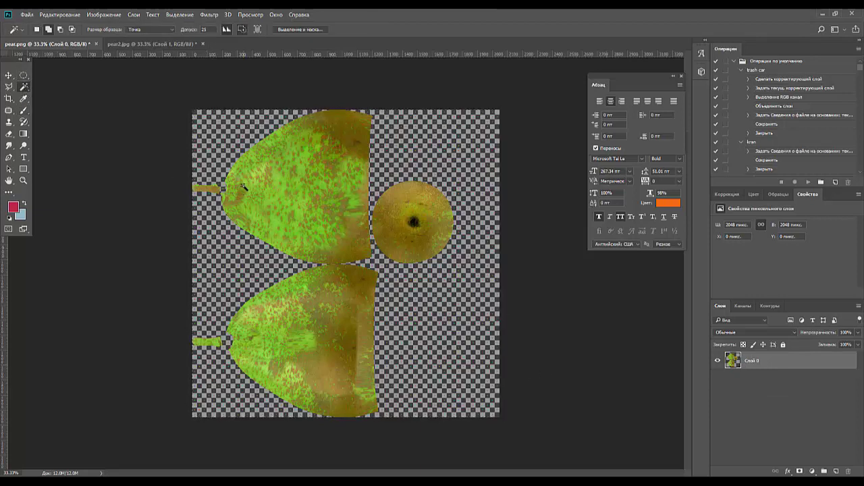
{"action": "left_click", "coordinate": [308, 198]}
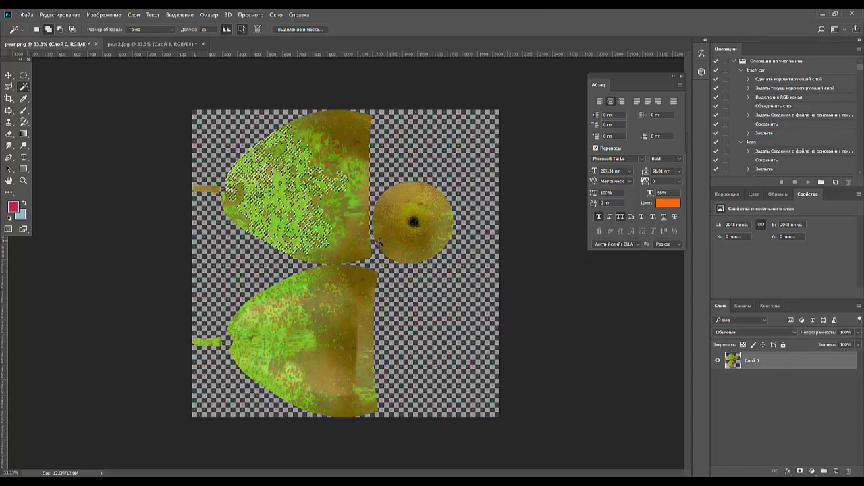
{"action": "left_click", "coordinate": [572, 340]}
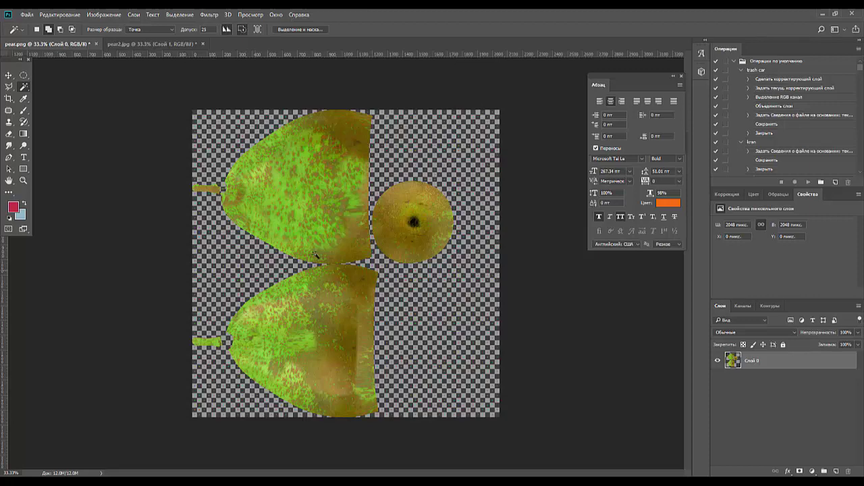
- Zoom in on the lower pear's stem and set the Clone Stamp brush to 37 px
{"action": "key", "text": "ctrl+plus"}
{"action": "key", "text": "ctrl+plus"}
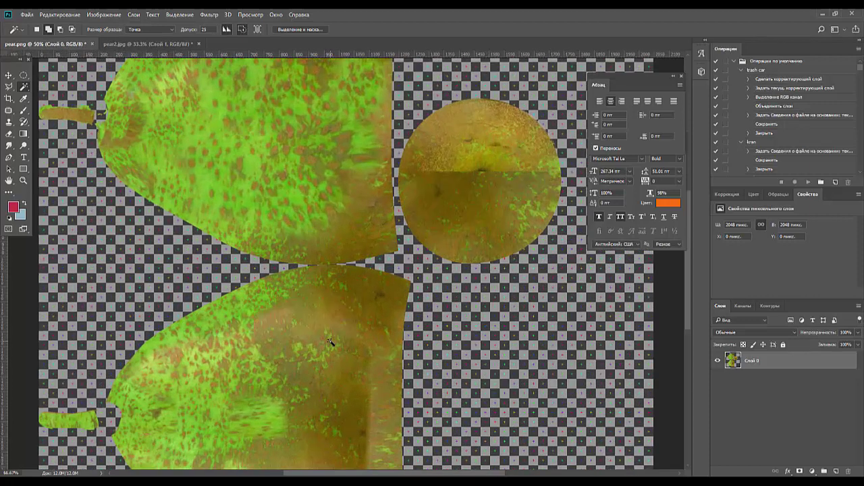
{"action": "mouse_move", "coordinate": [356, 308]}
{"action": "left_mouse_down"}
{"action": "mouse_move", "coordinate": [530, 159]}
{"action": "mouse_move", "coordinate": [545, 159]}
{"action": "left_mouse_up"}
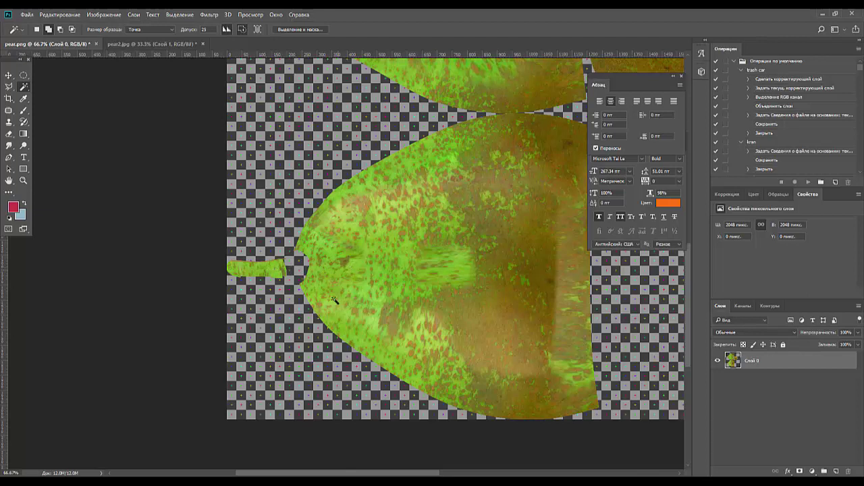
{"action": "left_click", "coordinate": [10, 121]}
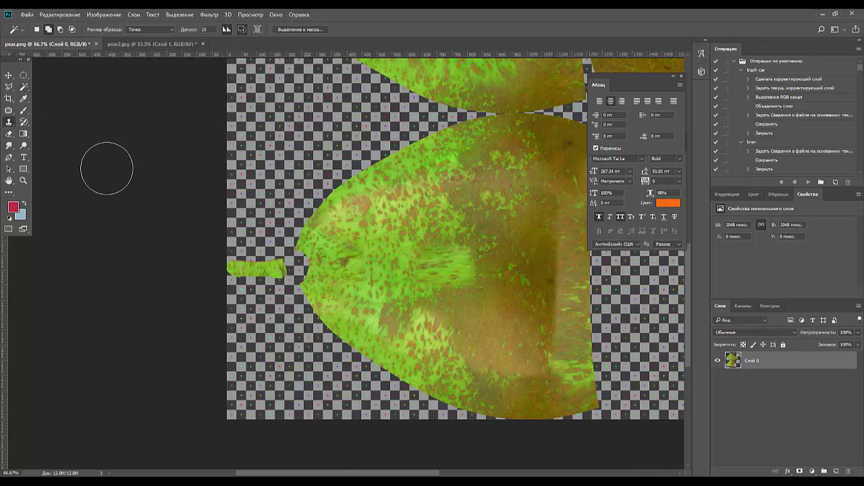
{"action": "right_click", "coordinate": [380, 245]}
{"action": "left_click_drag", "start_coordinate": [478, 260], "coordinate": [446, 260]}
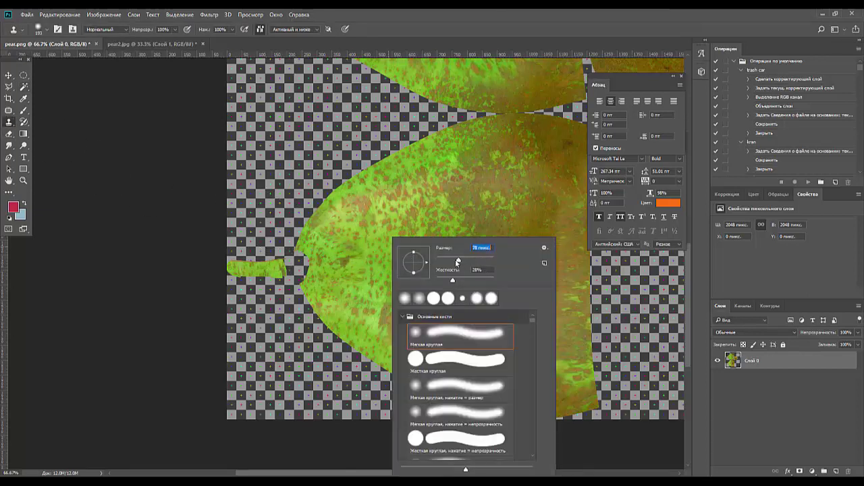
{"action": "key", "text": "Return"}
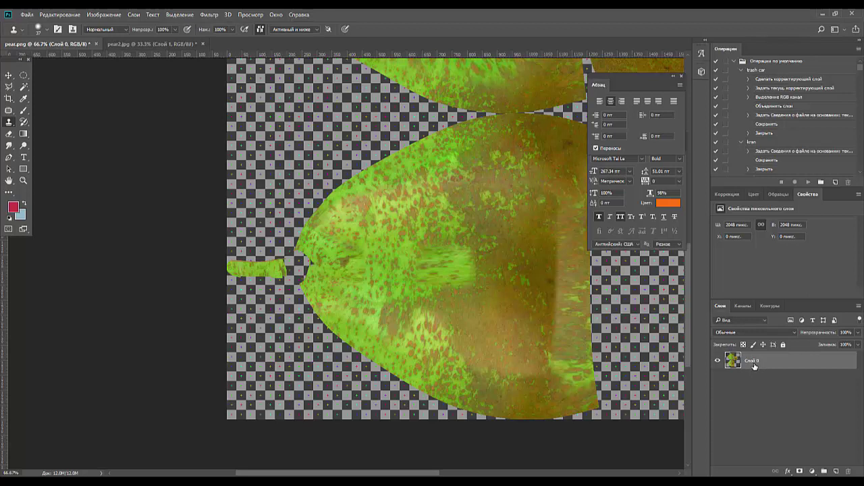
- On a new empty layer, clone brown pear texture over the lower pear's stem
{"action": "left_click", "coordinate": [836, 471]}
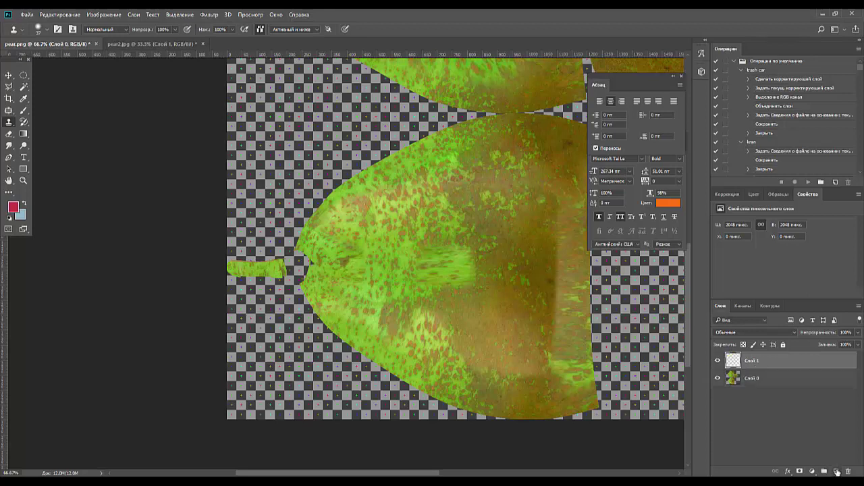
{"action": "left_click", "coordinate": [363, 233]}
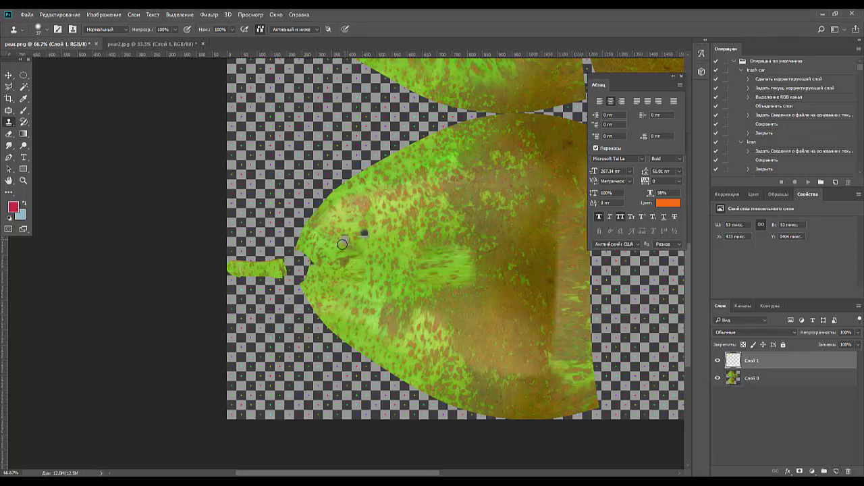
{"action": "left_click_drag", "start_coordinate": [344, 244], "coordinate": [324, 244]}
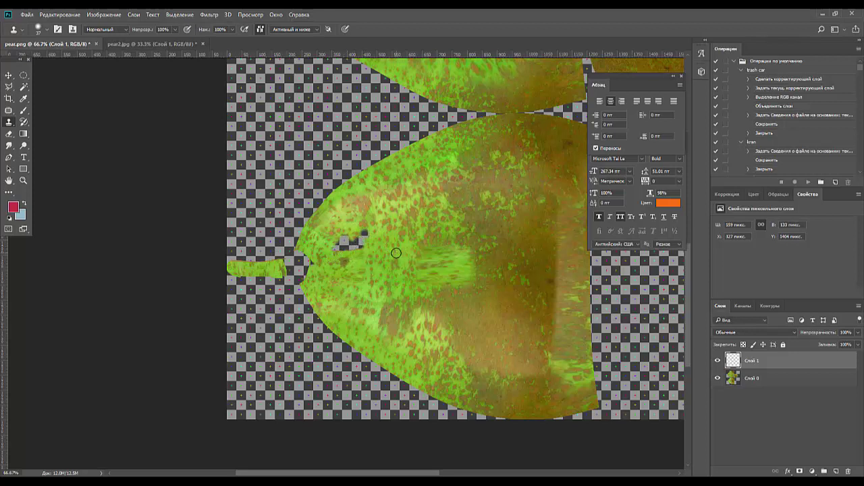
{"action": "key", "text": "ctrl+z"}
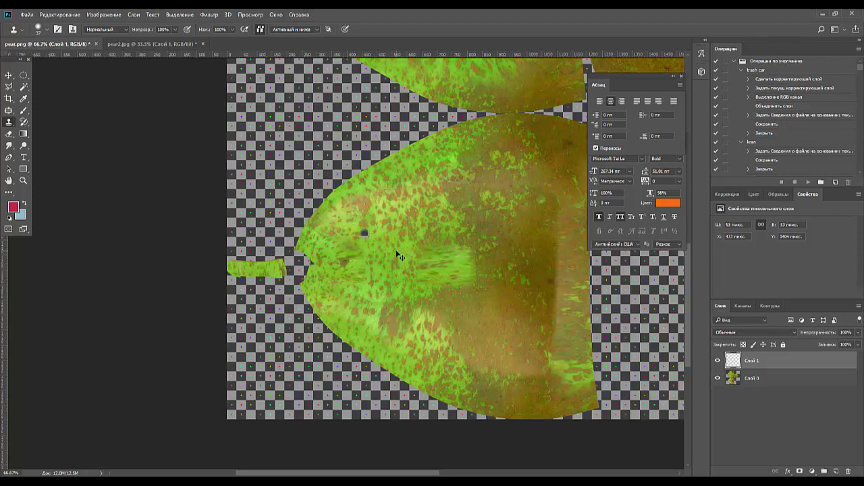
{"action": "key", "text": "ctrl+z"}
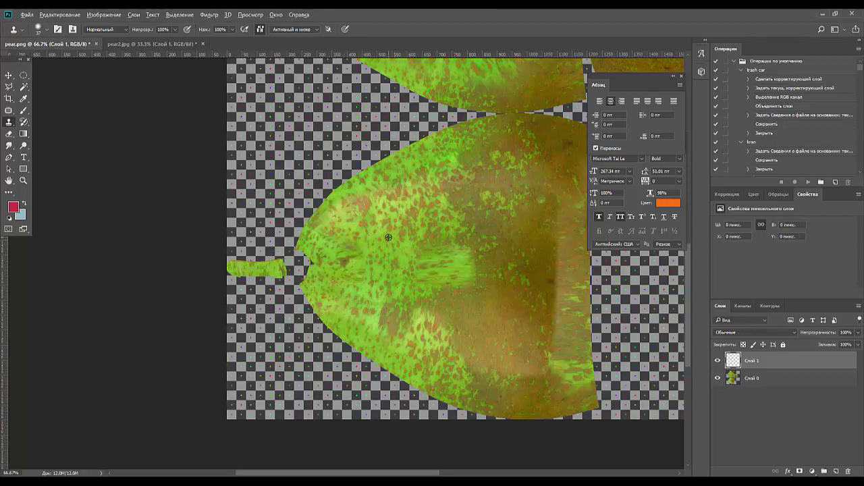
{"action": "left_click", "coordinate": [295, 269]}
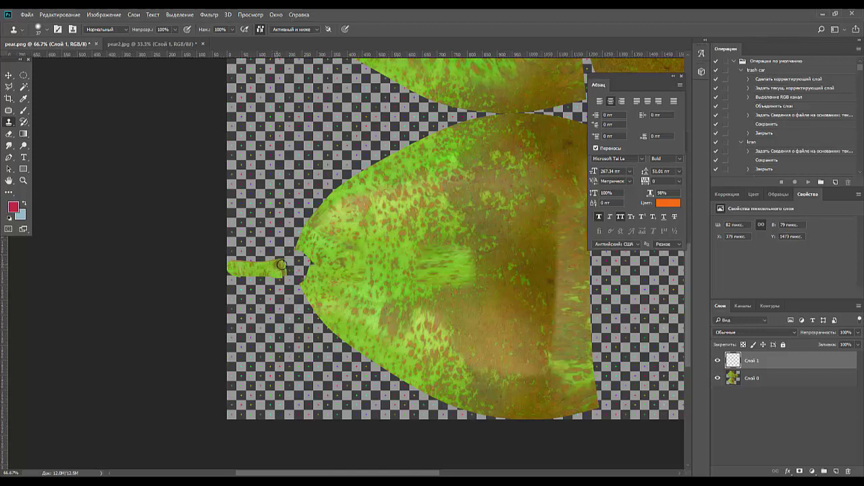
{"action": "mouse_move", "coordinate": [283, 262]}
{"action": "left_mouse_down"}
{"action": "mouse_move", "coordinate": [299, 267]}
{"action": "mouse_move", "coordinate": [284, 272]}
{"action": "mouse_move", "coordinate": [306, 280]}
{"action": "mouse_move", "coordinate": [233, 269]}
{"action": "left_mouse_up"}
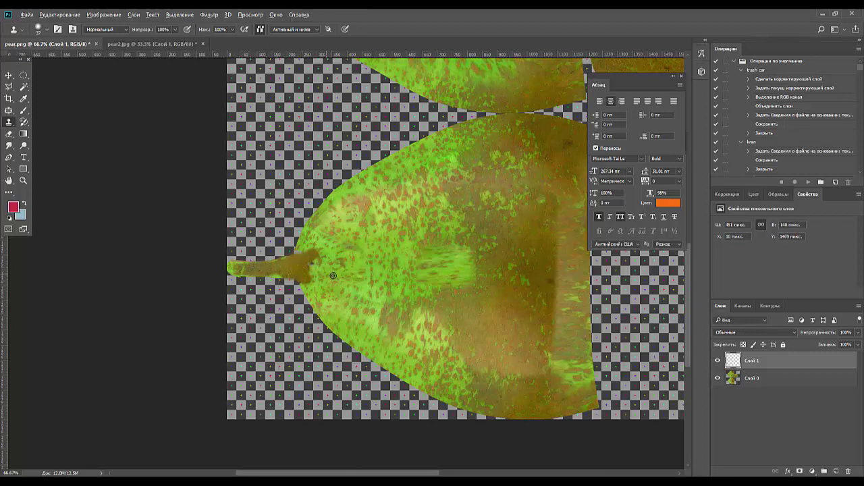
{"action": "left_click_drag", "start_coordinate": [322, 251], "coordinate": [311, 253]}
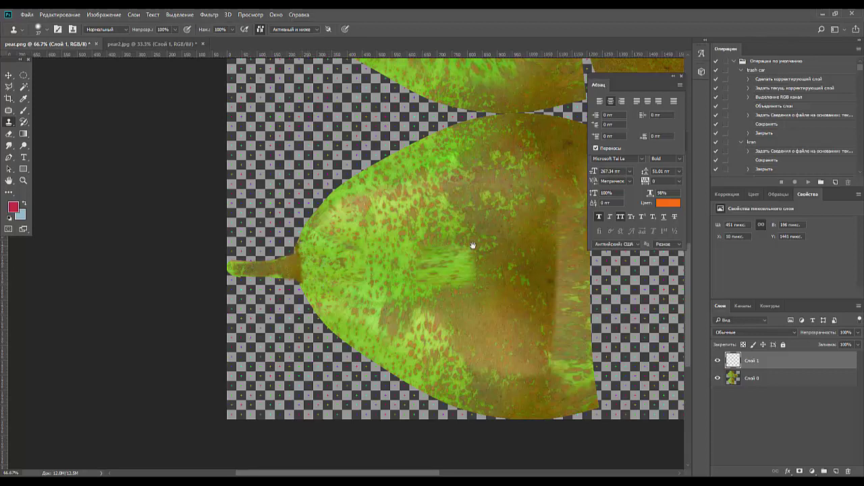
- Enlarge the clone brush to 89 px and cover the bright green stripe
{"action": "right_click", "coordinate": [425, 224]}
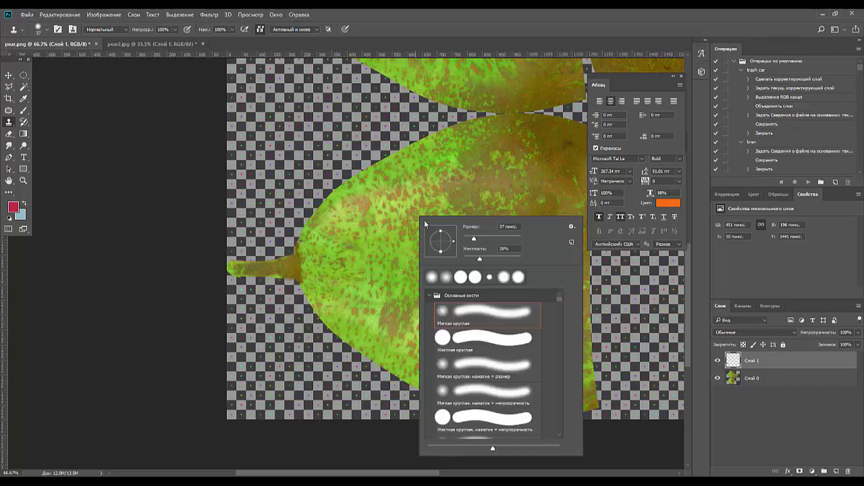
{"action": "left_click_drag", "start_coordinate": [478, 241], "coordinate": [481, 241]}
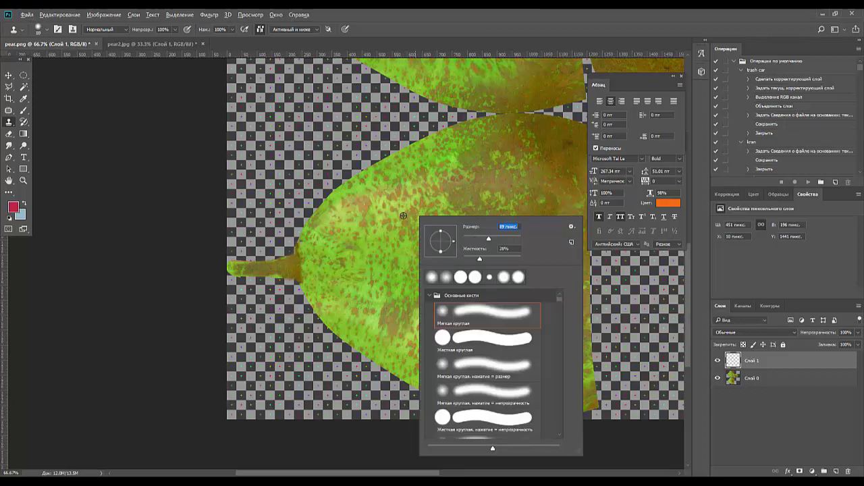
{"action": "left_click", "coordinate": [414, 244]}
{"action": "mouse_move", "coordinate": [413, 244]}
{"action": "left_mouse_down"}
{"action": "mouse_move", "coordinate": [463, 251]}
{"action": "mouse_move", "coordinate": [425, 241]}
{"action": "left_mouse_up"}
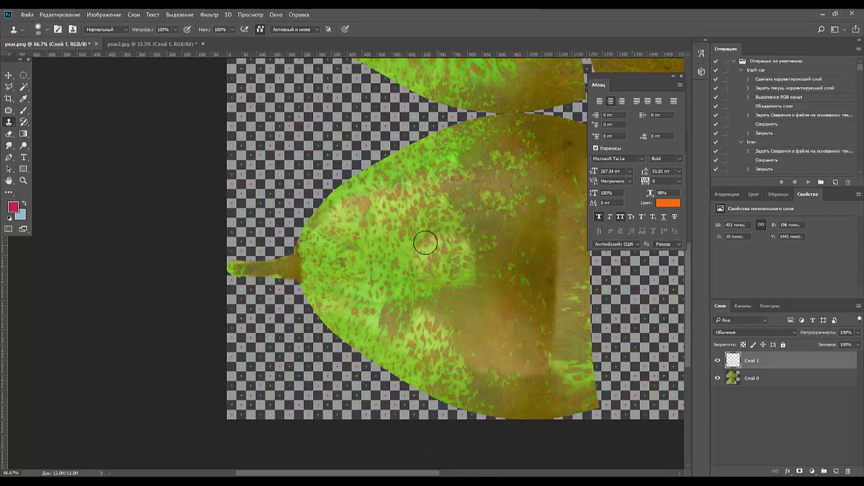
- Sample brown pear texture and clone it over the pear's lower right and right side
{"action": "left_click", "coordinate": [514, 286], "text": "alt"}
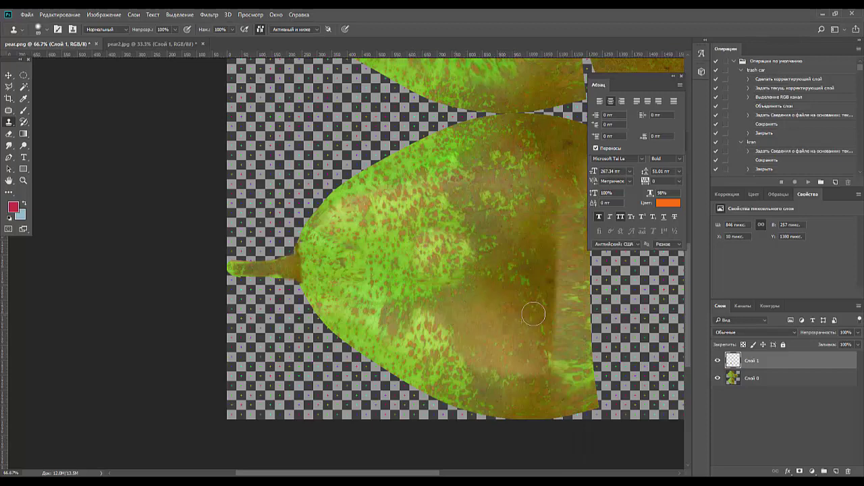
{"action": "left_click_drag", "start_coordinate": [533, 309], "coordinate": [562, 304]}
{"action": "scroll", "coordinate": [491, 308], "scroll_direction": "down", "scroll_amount": 2}
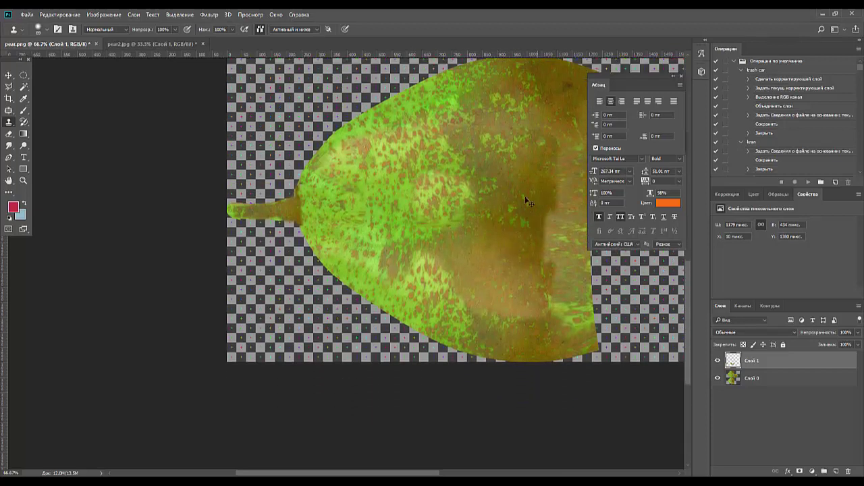
{"action": "scroll", "coordinate": [344, 223], "scroll_direction": "right", "scroll_amount": 2}
{"action": "scroll", "coordinate": [358, 199], "scroll_direction": "right", "scroll_amount": 2}
{"action": "scroll", "coordinate": [405, 198], "scroll_direction": "right", "scroll_amount": 2}
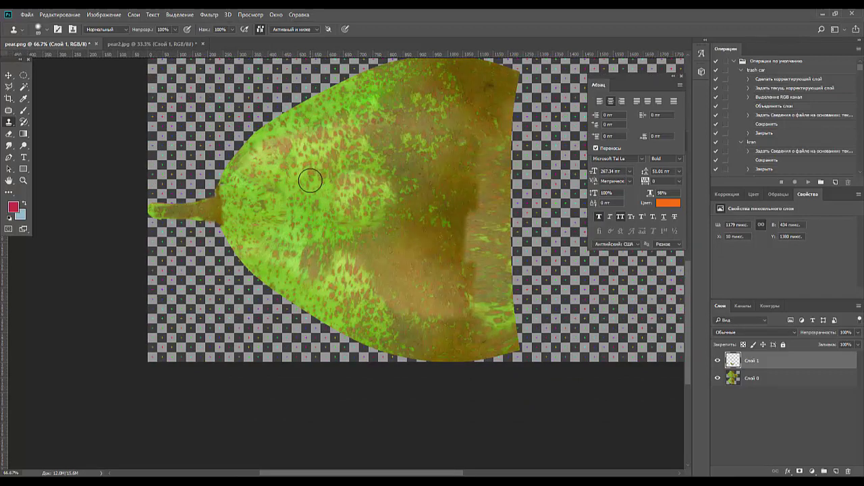
{"action": "left_click_drag", "start_coordinate": [353, 196], "coordinate": [408, 233]}
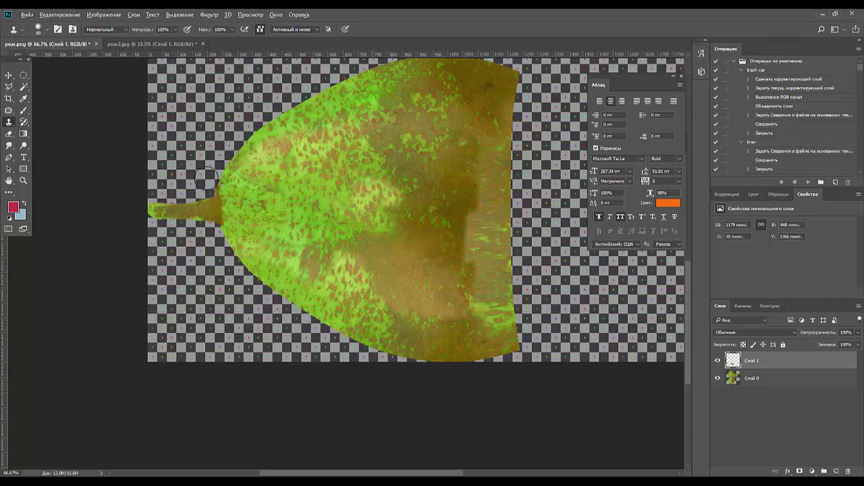
{"action": "left_click", "coordinate": [9, 111]}
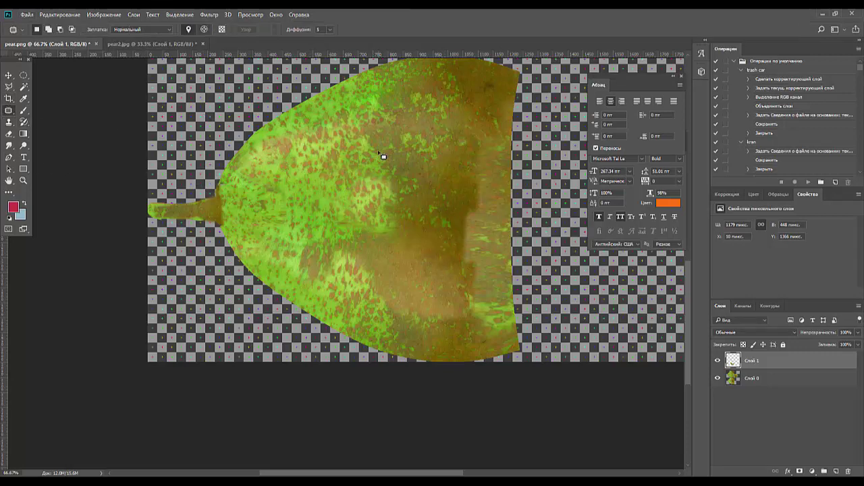
- Patch two blotchy areas on the pear's right with texture from the left
{"action": "mouse_move", "coordinate": [445, 141]}
{"action": "left_mouse_down"}
{"action": "mouse_move", "coordinate": [457, 303]}
{"action": "mouse_move", "coordinate": [495, 236]}
{"action": "mouse_move", "coordinate": [459, 128]}
{"action": "left_mouse_up"}
{"action": "left_click_drag", "start_coordinate": [473, 210], "coordinate": [422, 196]}
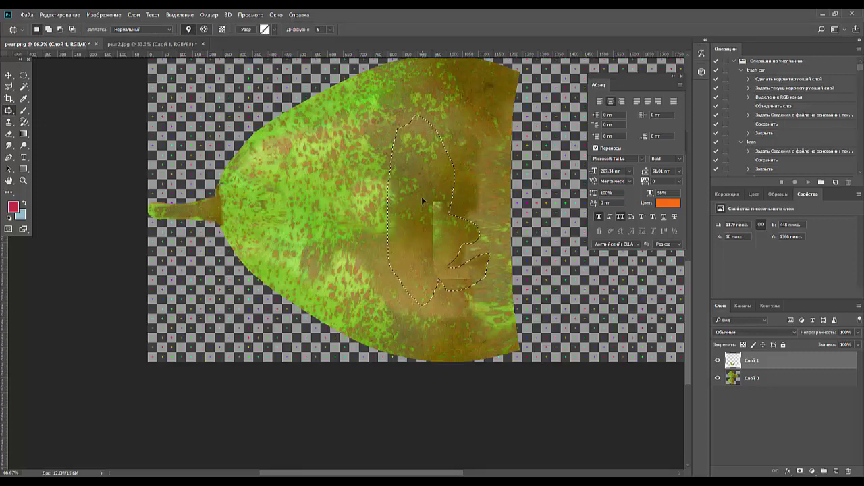
{"action": "left_click", "coordinate": [549, 250]}
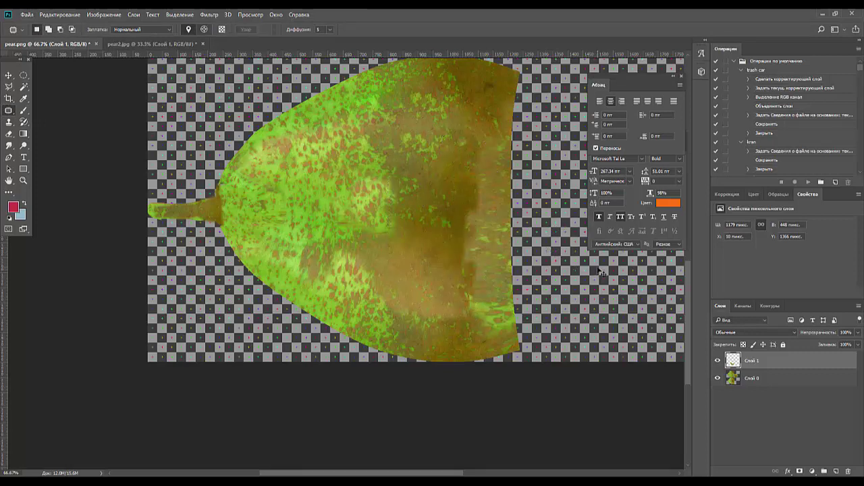
{"action": "mouse_move", "coordinate": [456, 154]}
{"action": "left_mouse_down"}
{"action": "mouse_move", "coordinate": [482, 285]}
{"action": "mouse_move", "coordinate": [469, 140]}
{"action": "mouse_move", "coordinate": [457, 153]}
{"action": "left_mouse_up"}
{"action": "left_click_drag", "start_coordinate": [476, 218], "coordinate": [419, 224]}
{"action": "left_click", "coordinate": [529, 318]}
- Merge the Слой 1 clone layer down into Слой 0
{"action": "left_click", "coordinate": [742, 379]}
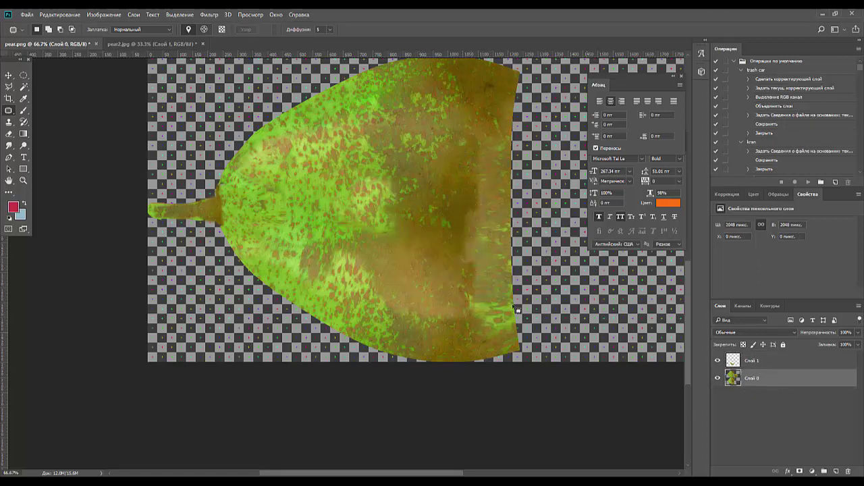
{"action": "left_click", "coordinate": [747, 359]}
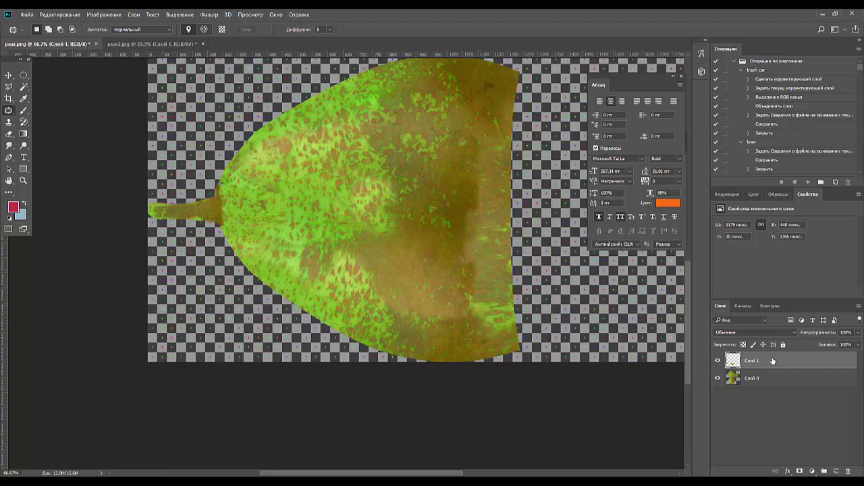
{"action": "key", "text": "ctrl+e"}
- Patch the dark streak near the right edge and the small top-right area
{"action": "mouse_move", "coordinate": [459, 145]}
{"action": "left_mouse_down"}
{"action": "mouse_move", "coordinate": [452, 284]}
{"action": "mouse_move", "coordinate": [486, 243]}
{"action": "mouse_move", "coordinate": [448, 222]}
{"action": "mouse_move", "coordinate": [483, 299]}
{"action": "left_mouse_up"}
{"action": "key", "text": "ctrl+d"}
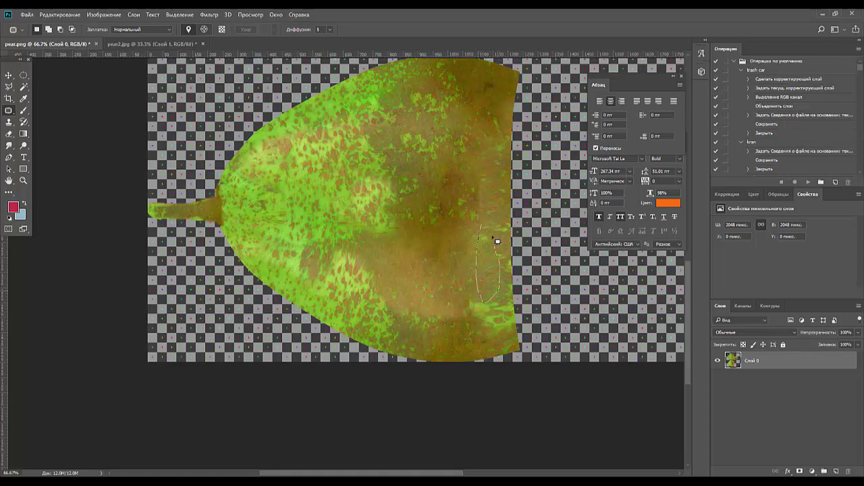
{"action": "mouse_move", "coordinate": [497, 241]}
{"action": "left_mouse_down"}
{"action": "mouse_move", "coordinate": [492, 250]}
{"action": "mouse_move", "coordinate": [412, 268]}
{"action": "left_mouse_up"}
{"action": "key", "text": "ctrl+d"}
{"action": "left_click_drag", "start_coordinate": [501, 88], "coordinate": [446, 133]}
{"action": "key", "text": "ctrl+d"}
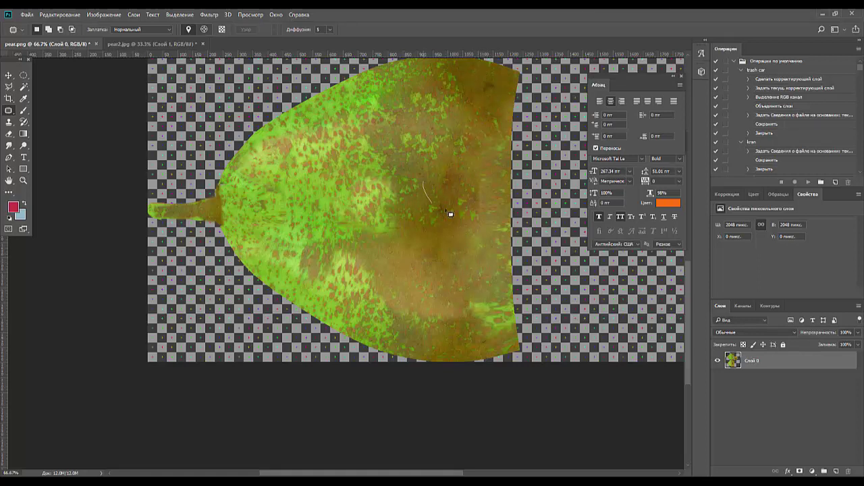
- Patch the brownish upper-middle spot and the green spot lower on the pear
{"action": "mouse_move", "coordinate": [451, 215]}
{"action": "left_mouse_down"}
{"action": "mouse_move", "coordinate": [413, 166]}
{"action": "mouse_move", "coordinate": [419, 195]}
{"action": "mouse_move", "coordinate": [410, 172]}
{"action": "left_mouse_up"}
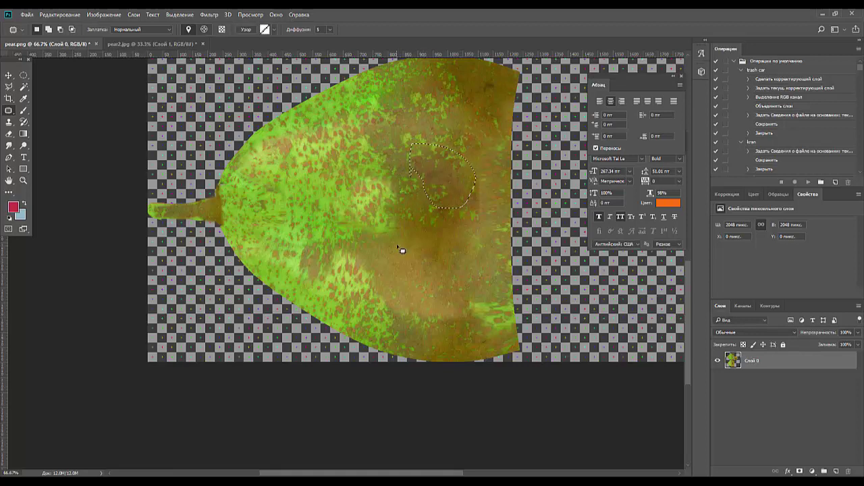
{"action": "key", "text": "ctrl+d"}
{"action": "mouse_move", "coordinate": [464, 274]}
{"action": "left_mouse_down"}
{"action": "mouse_move", "coordinate": [499, 304]}
{"action": "mouse_move", "coordinate": [498, 237]}
{"action": "left_mouse_up"}
{"action": "mouse_move", "coordinate": [473, 264]}
{"action": "left_mouse_down"}
{"action": "mouse_move", "coordinate": [412, 299]}
{"action": "mouse_move", "coordinate": [469, 339]}
{"action": "mouse_move", "coordinate": [419, 302]}
{"action": "mouse_move", "coordinate": [386, 227]}
{"action": "mouse_move", "coordinate": [423, 230]}
{"action": "mouse_move", "coordinate": [451, 198]}
{"action": "left_mouse_up"}
{"action": "key", "text": "ctrl+d"}
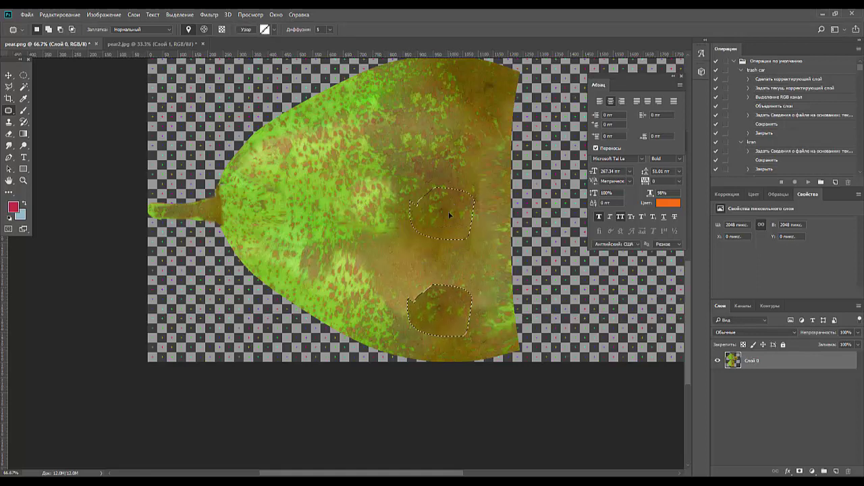
{"action": "key", "text": "ctrl+d"}
- Patch the blotch in the pear's upper middle and the light patches near the stem
{"action": "scroll", "coordinate": [372, 254], "scroll_direction": "down", "scroll_amount": 2}
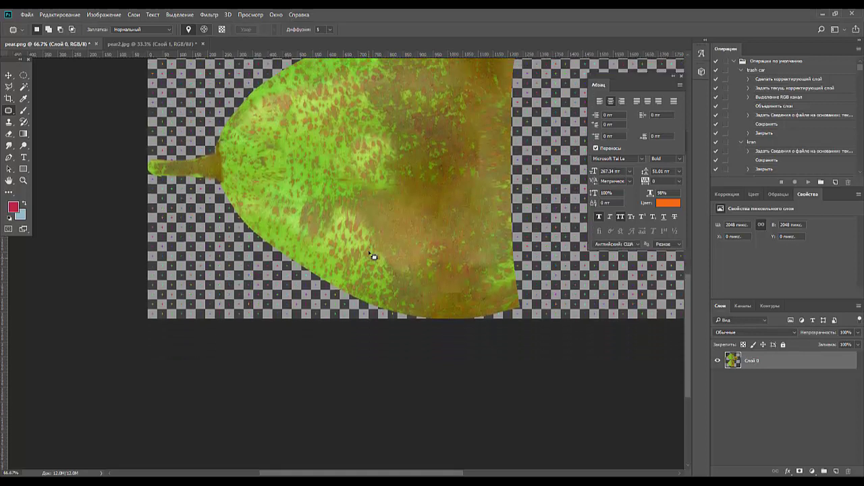
{"action": "mouse_move", "coordinate": [348, 157]}
{"action": "left_mouse_down"}
{"action": "mouse_move", "coordinate": [405, 183]}
{"action": "mouse_move", "coordinate": [358, 154]}
{"action": "mouse_move", "coordinate": [353, 200]}
{"action": "mouse_move", "coordinate": [351, 142]}
{"action": "mouse_move", "coordinate": [303, 178]}
{"action": "left_mouse_up"}
{"action": "key", "text": "ctrl+d"}
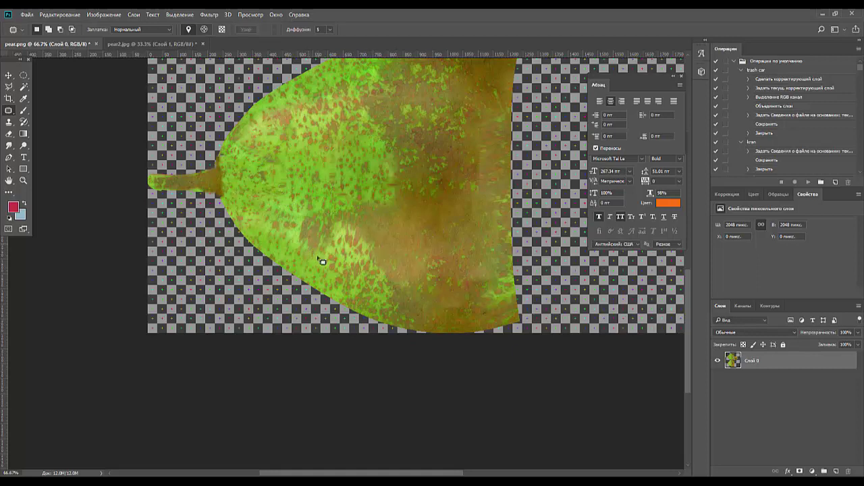
{"action": "mouse_move", "coordinate": [309, 241]}
{"action": "left_mouse_down"}
{"action": "mouse_move", "coordinate": [367, 231]}
{"action": "mouse_move", "coordinate": [309, 182]}
{"action": "left_mouse_up"}
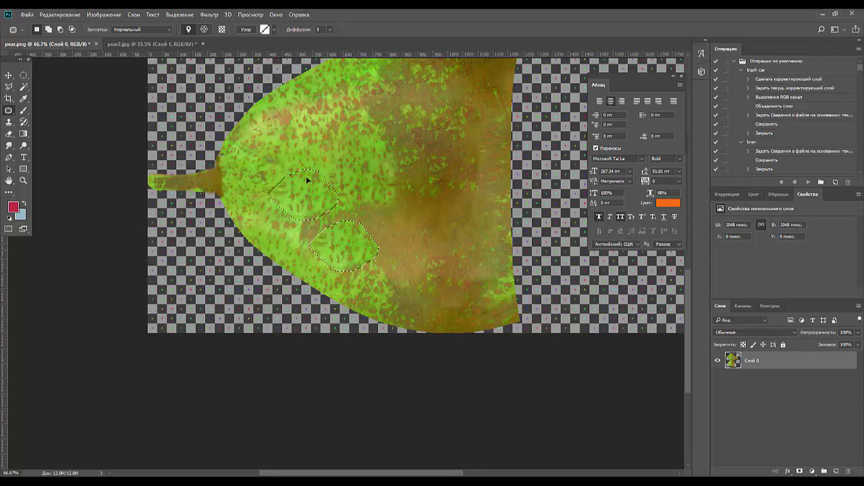
{"action": "key", "text": "ctrl+d"}
- Patch the blotch in the centre of the upper pear piece
{"action": "scroll", "coordinate": [355, 247], "scroll_direction": "down", "scroll_amount": 1}
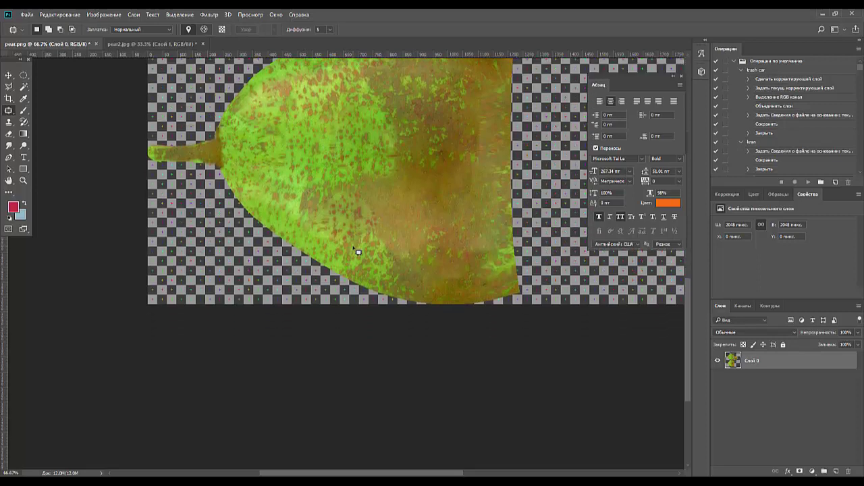
{"action": "scroll", "coordinate": [342, 230], "scroll_direction": "up", "scroll_amount": 2}
{"action": "scroll", "coordinate": [343, 229], "scroll_direction": "up", "scroll_amount": 2}
{"action": "scroll", "coordinate": [343, 229], "scroll_direction": "up", "scroll_amount": 2}
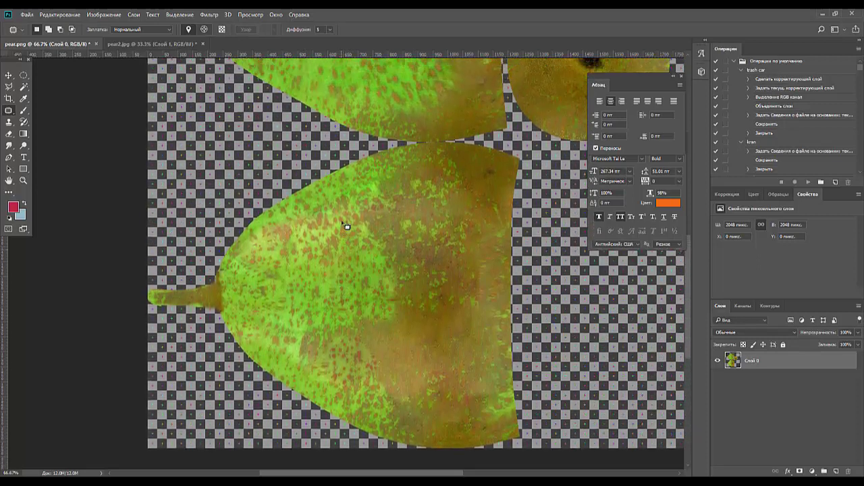
{"action": "scroll", "coordinate": [345, 228], "scroll_direction": "up", "scroll_amount": 3}
{"action": "scroll", "coordinate": [347, 225], "scroll_direction": "up", "scroll_amount": 2}
{"action": "scroll", "coordinate": [347, 225], "scroll_direction": "up", "scroll_amount": 3}
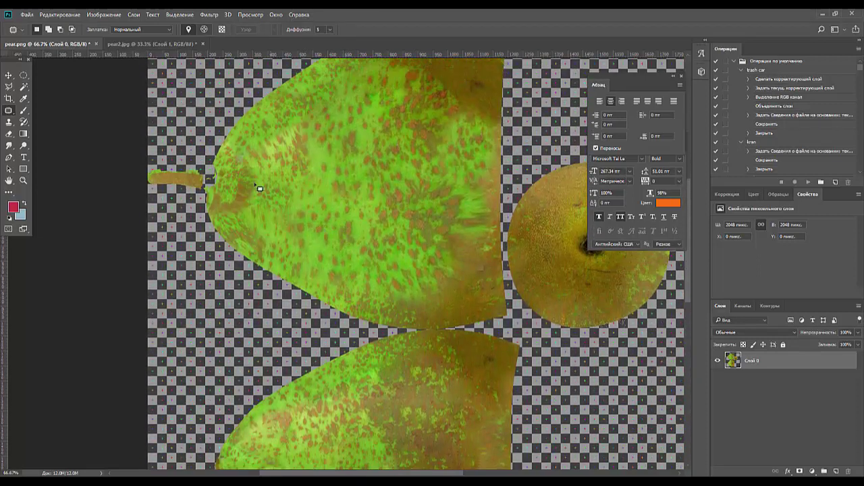
{"action": "scroll", "coordinate": [456, 169], "scroll_direction": "down", "scroll_amount": 1}
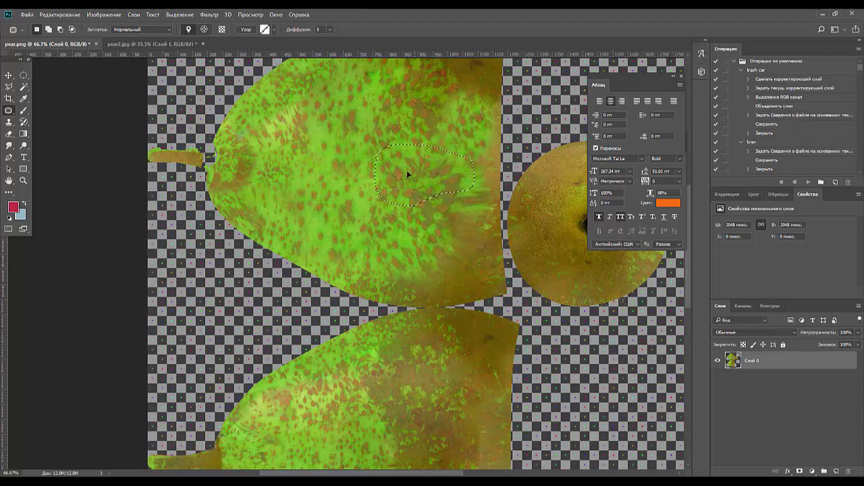
{"action": "left_click_drag", "start_coordinate": [407, 173], "coordinate": [372, 266]}
{"action": "scroll", "coordinate": [402, 241], "scroll_direction": "down", "scroll_amount": 1}
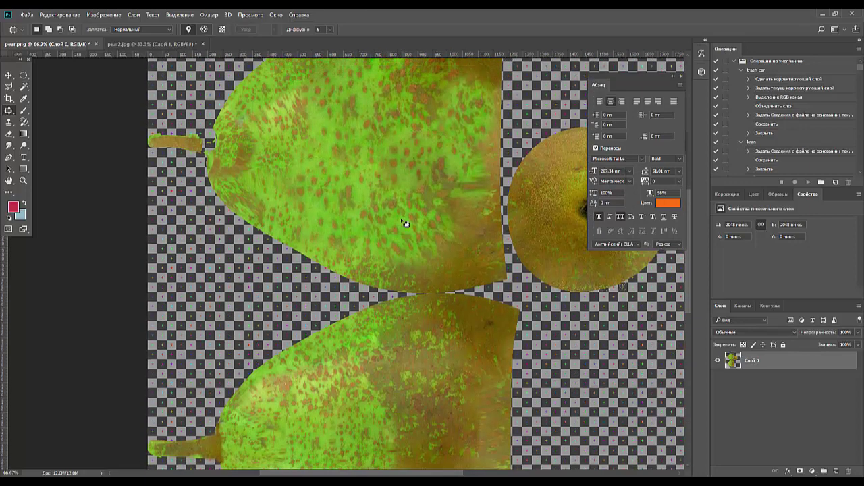
{"action": "scroll", "coordinate": [403, 223], "scroll_direction": "up", "scroll_amount": 2}
{"action": "scroll", "coordinate": [403, 224], "scroll_direction": "up", "scroll_amount": 3}
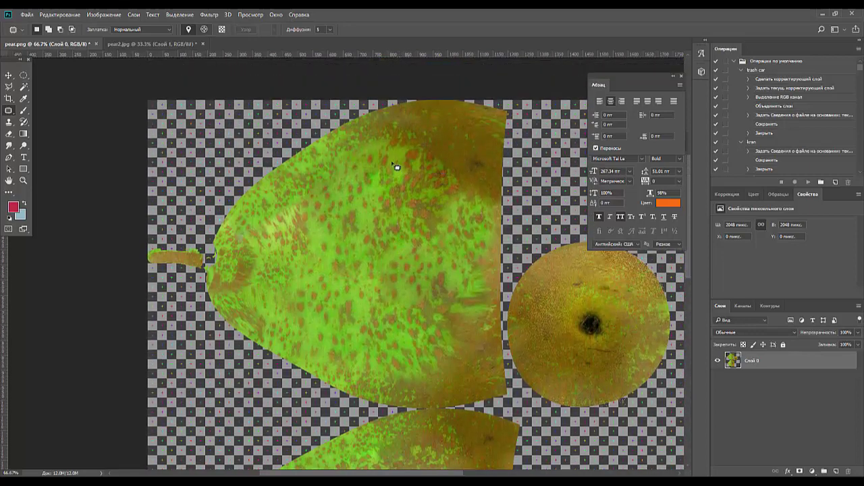
- Set the Clone Stamp brush to 47 px
{"action": "left_click", "coordinate": [10, 124]}
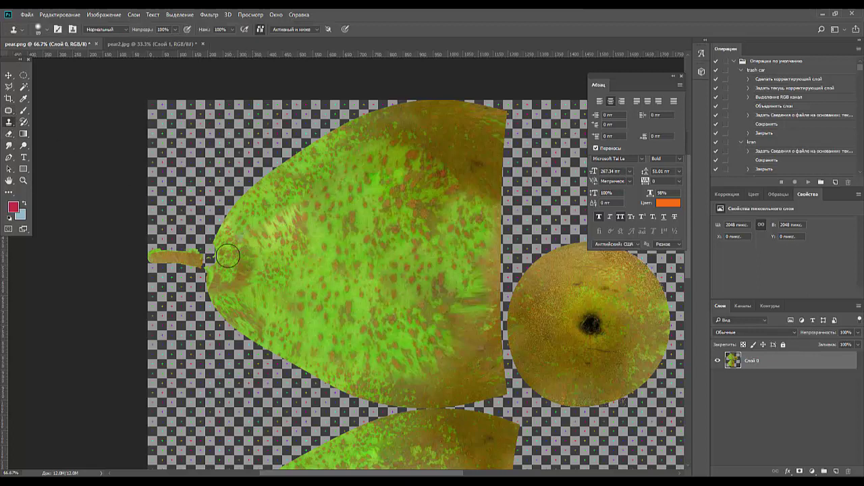
{"action": "right_click", "coordinate": [296, 248]}
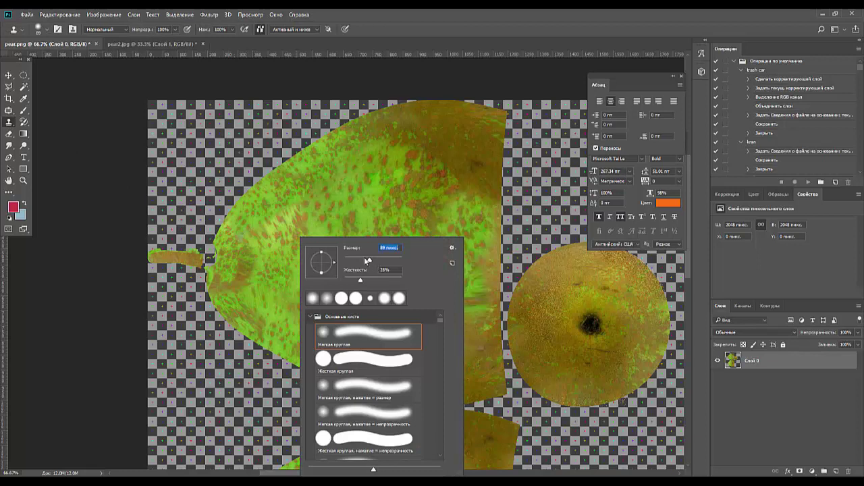
{"action": "left_click_drag", "start_coordinate": [364, 260], "coordinate": [356, 259]}
{"action": "left_click", "coordinate": [243, 254]}
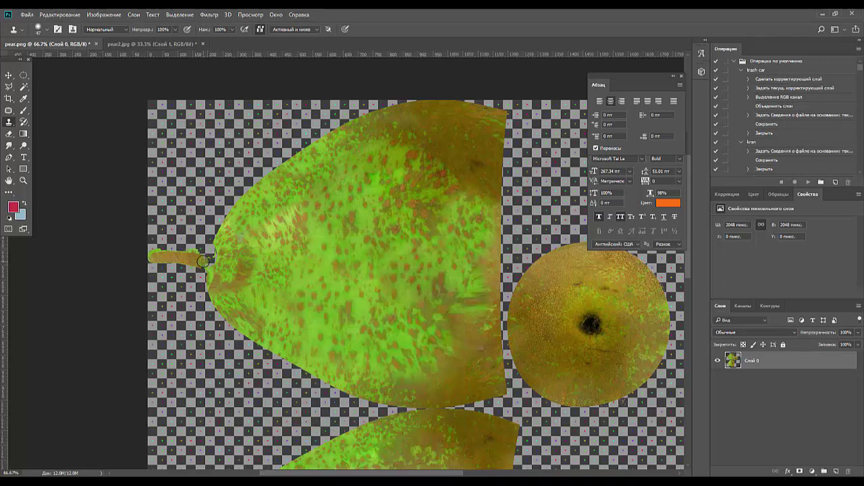
- Extend the upper pear's stem with cloned skin texture, undoing a stray blob below it
{"action": "left_click_drag", "start_coordinate": [203, 262], "coordinate": [209, 259]}
{"action": "left_click_drag", "start_coordinate": [215, 274], "coordinate": [220, 263]}
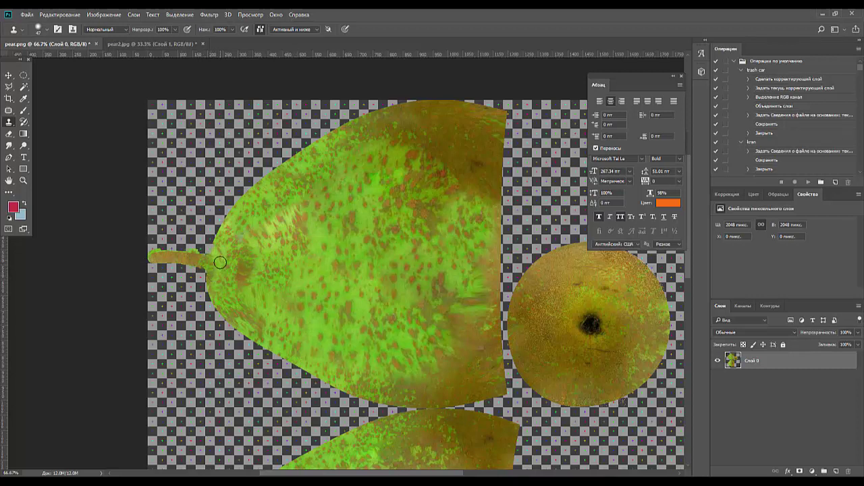
{"action": "scroll", "coordinate": [216, 260], "scroll_direction": "down", "scroll_amount": 1}
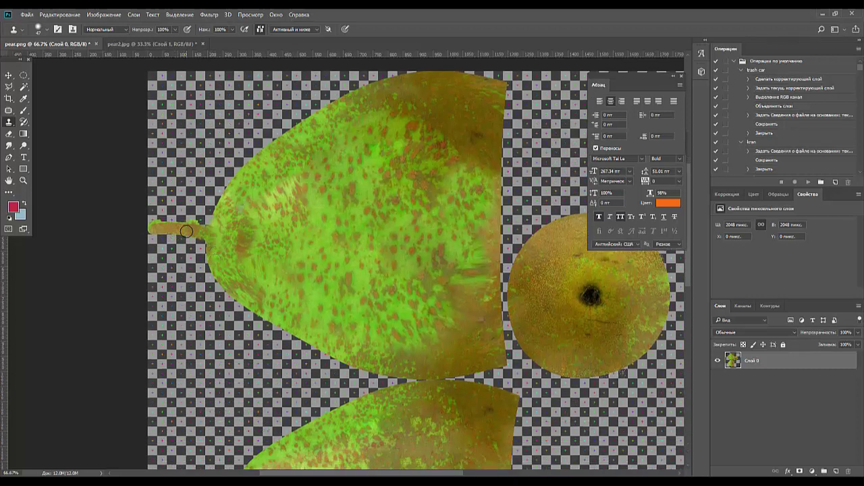
{"action": "left_click_drag", "start_coordinate": [200, 232], "coordinate": [230, 239]}
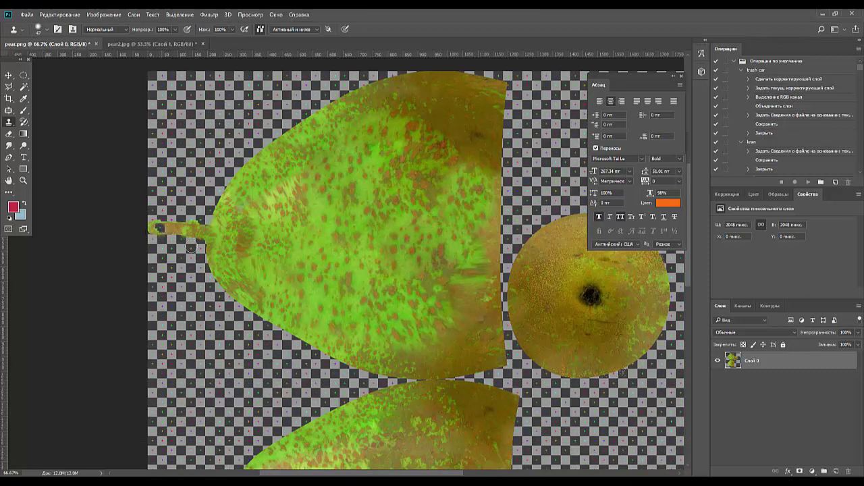
{"action": "left_click_drag", "start_coordinate": [174, 251], "coordinate": [157, 228]}
{"action": "key", "text": "ctrl+z"}
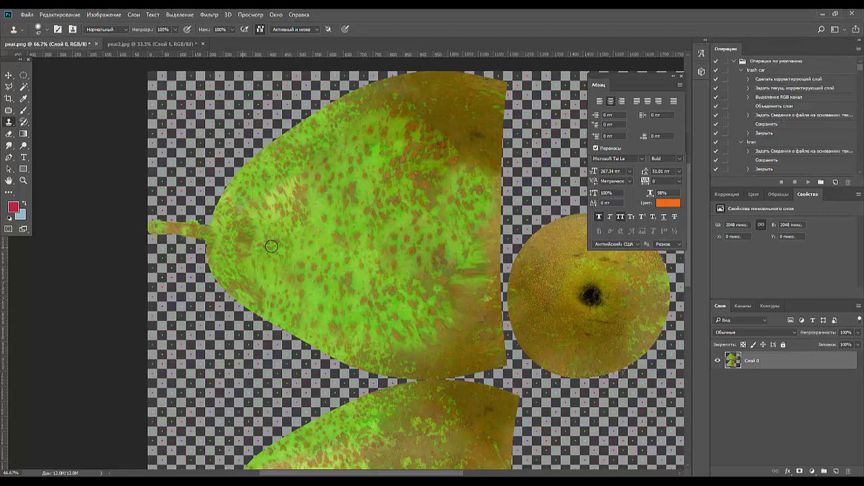
{"action": "scroll", "coordinate": [331, 254], "scroll_direction": "down", "scroll_amount": 1}
{"action": "scroll", "coordinate": [331, 254], "scroll_direction": "down", "scroll_amount": 2, "text": "alt"}
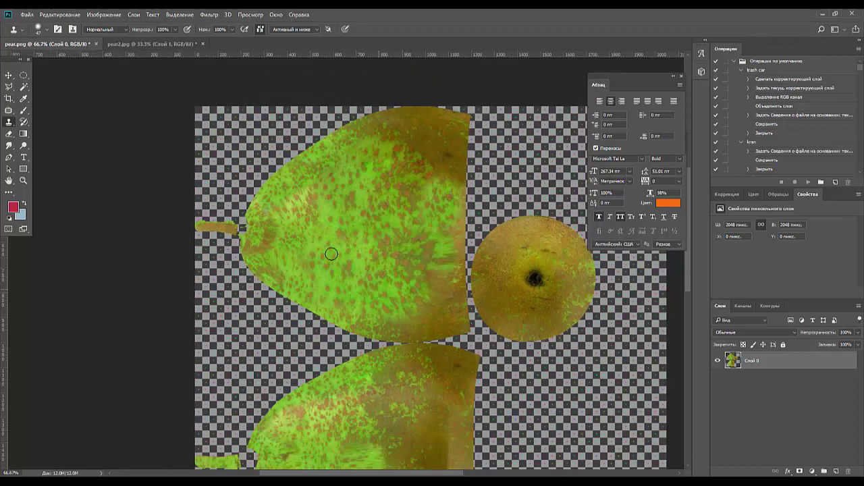
{"action": "scroll", "coordinate": [331, 254], "scroll_direction": "down", "scroll_amount": 1, "text": "alt"}
{"action": "scroll", "coordinate": [331, 253], "scroll_direction": "down", "scroll_amount": 1, "text": "alt"}
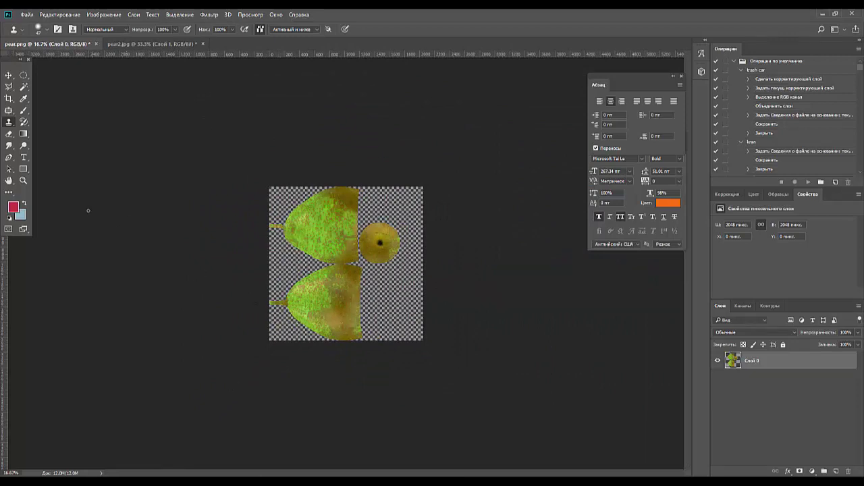
- Patch two small blemishes near the top of the lower pear half
{"action": "left_click", "coordinate": [8, 110]}
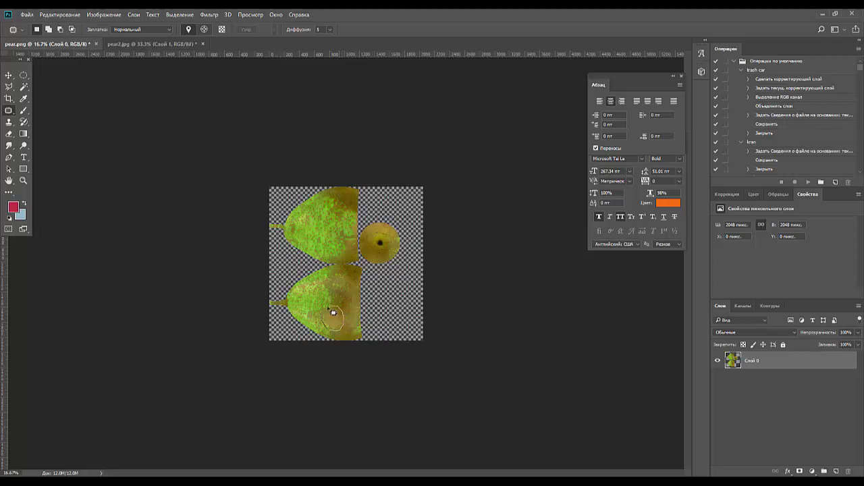
{"action": "mouse_move", "coordinate": [325, 322]}
{"action": "left_mouse_down"}
{"action": "mouse_move", "coordinate": [333, 327]}
{"action": "mouse_move", "coordinate": [343, 295]}
{"action": "left_mouse_up"}
{"action": "key", "text": "ctrl+d"}
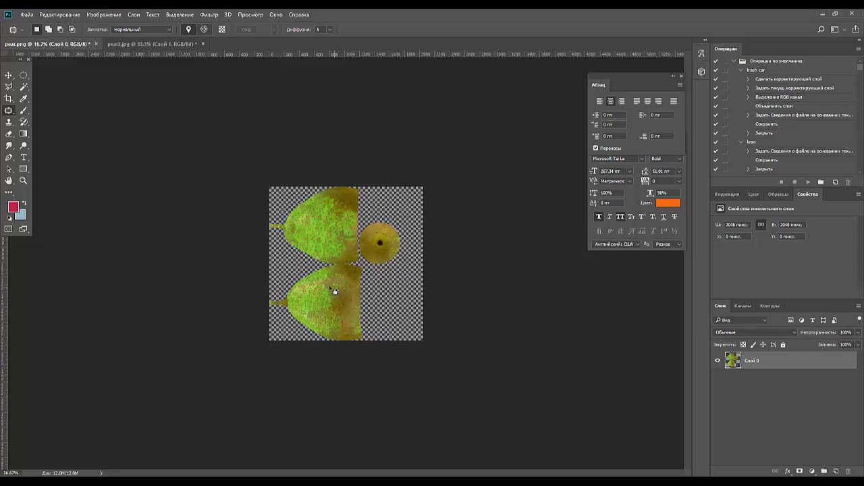
{"action": "left_click_drag", "start_coordinate": [329, 281], "coordinate": [332, 281]}
{"action": "key", "text": "ctrl+d"}
- Save the texture, then save a PNG copy as pear.png in the 05texture folder
{"action": "left_click", "coordinate": [32, 16]}
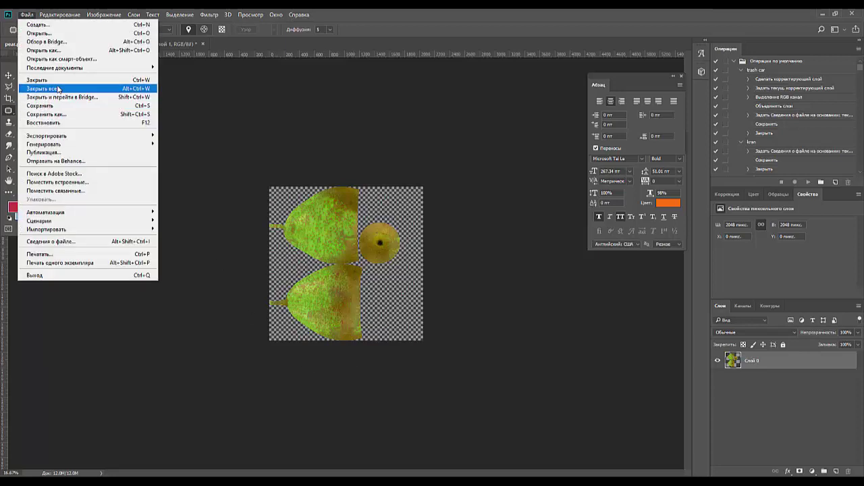
{"action": "left_click", "coordinate": [51, 106]}
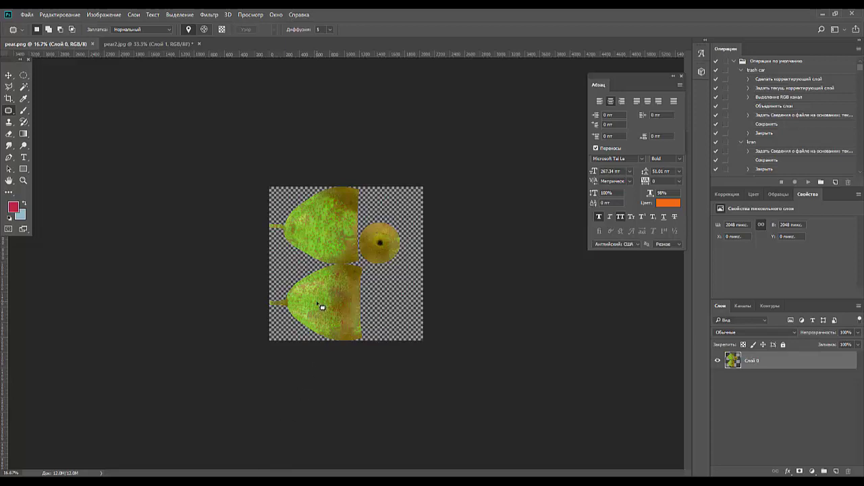
{"action": "left_click", "coordinate": [24, 17]}
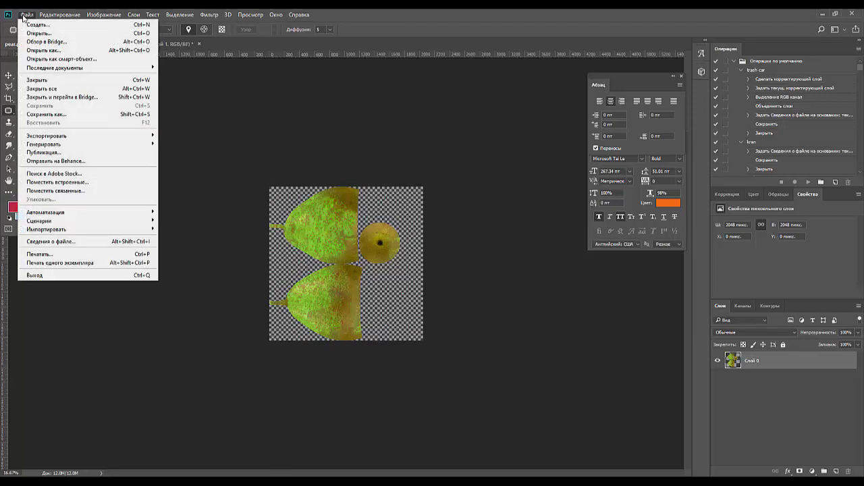
{"action": "left_click", "coordinate": [46, 114]}
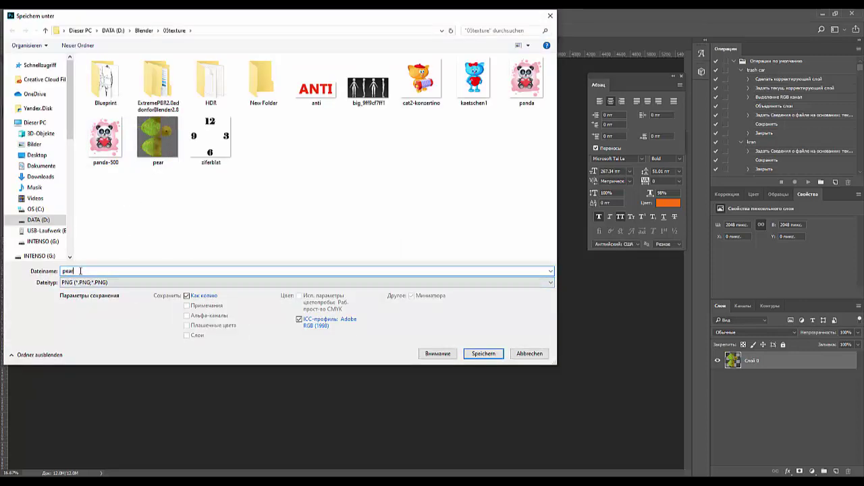
{"action": "left_click", "coordinate": [491, 352]}
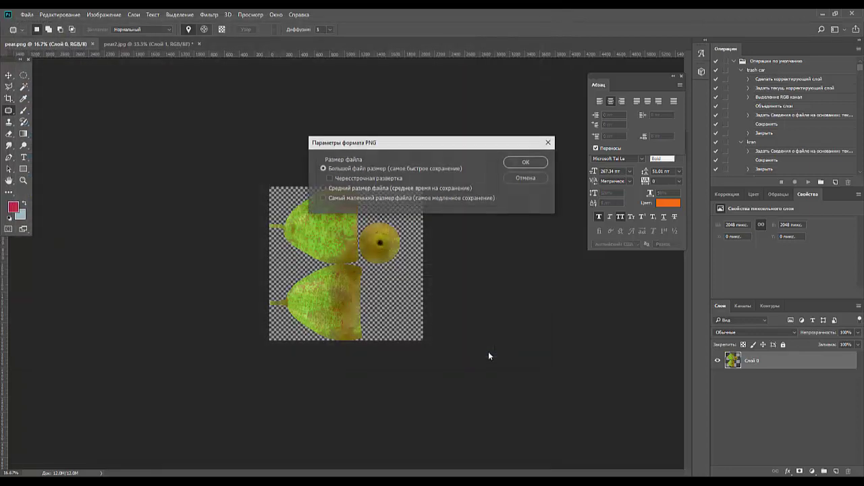
{"action": "left_click", "coordinate": [524, 163]}
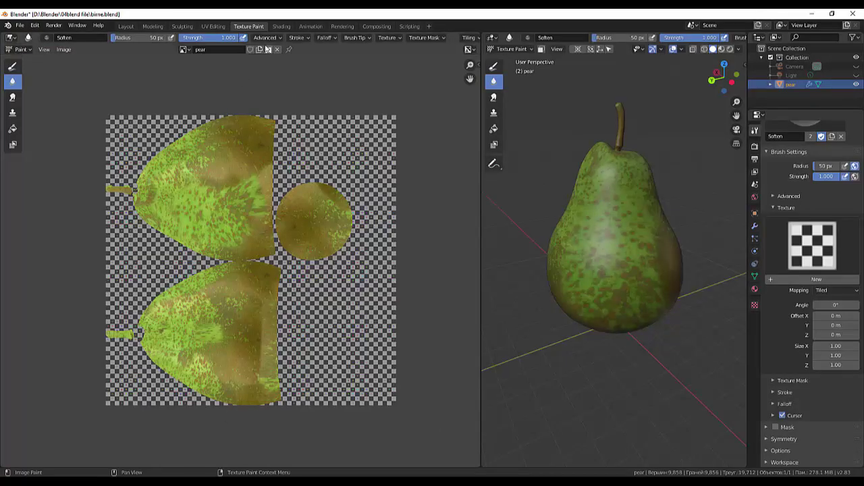
- Load pear2.png from the 05texture folder into the Image Editor as the pear's texture
{"action": "left_click", "coordinate": [268, 50]}
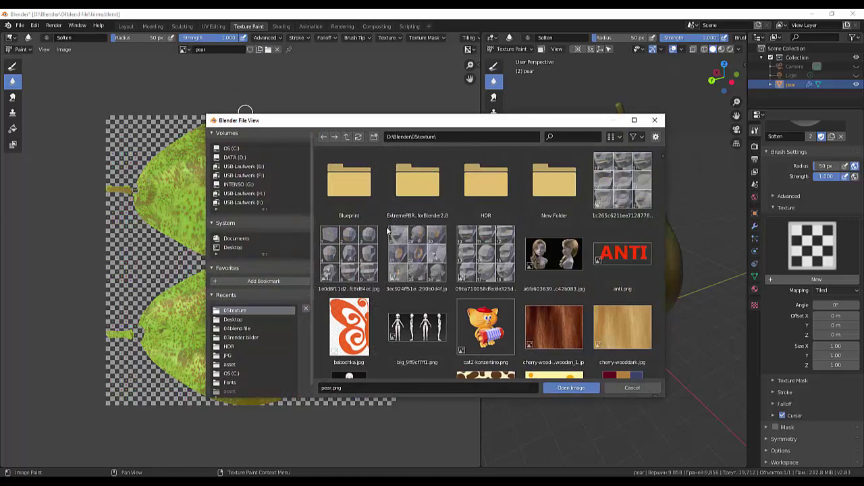
{"action": "scroll", "coordinate": [420, 253], "scroll_direction": "down", "scroll_amount": 3}
{"action": "scroll", "coordinate": [419, 255], "scroll_direction": "down", "scroll_amount": 5}
{"action": "scroll", "coordinate": [416, 256], "scroll_direction": "down", "scroll_amount": 3}
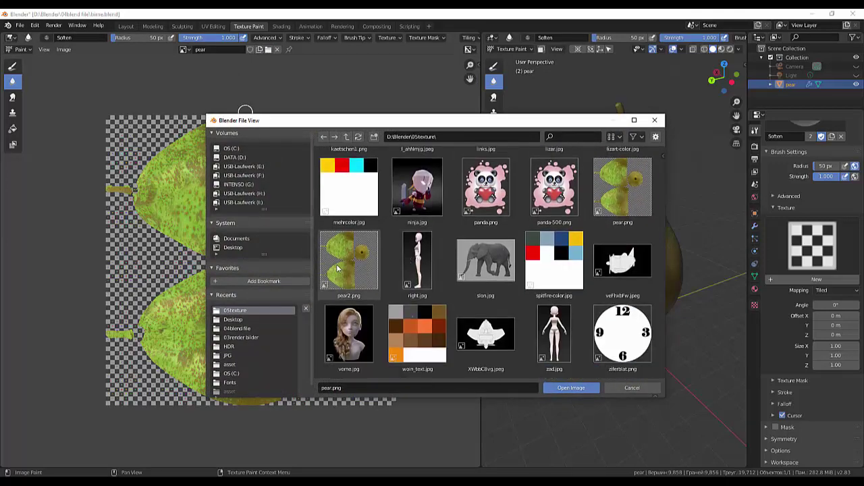
{"action": "left_click", "coordinate": [343, 269]}
{"action": "left_click", "coordinate": [573, 389]}
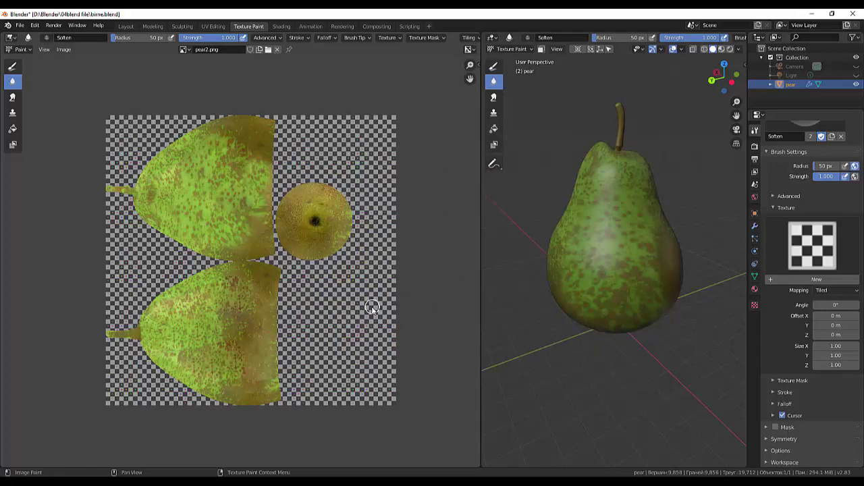
{"action": "scroll", "coordinate": [372, 306], "scroll_direction": "down", "scroll_amount": 3}
{"action": "scroll", "coordinate": [540, 299], "scroll_direction": "down", "scroll_amount": 2}
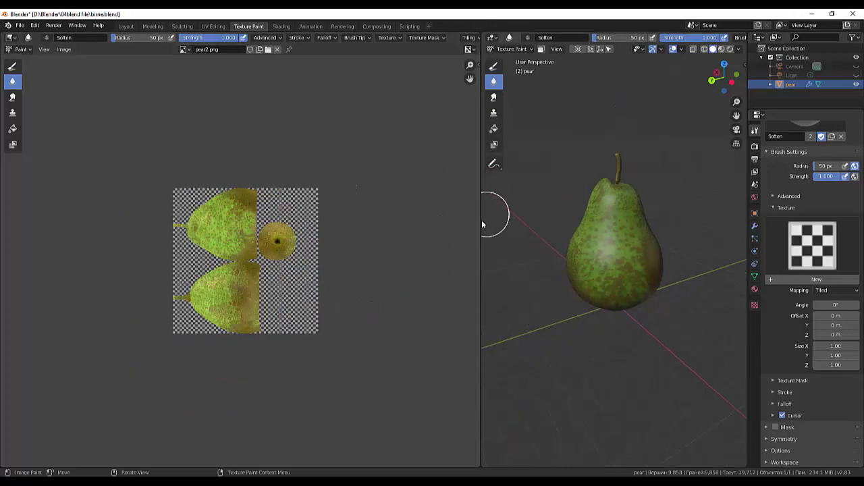
- Widen the 3D viewport over the image editor and orbit to view the textured pear
{"action": "left_click_drag", "start_coordinate": [481, 222], "coordinate": [136, 236]}
{"action": "scroll", "coordinate": [388, 267], "scroll_direction": "up", "scroll_amount": 4}
{"action": "scroll", "coordinate": [388, 263], "scroll_direction": "down", "scroll_amount": 3}
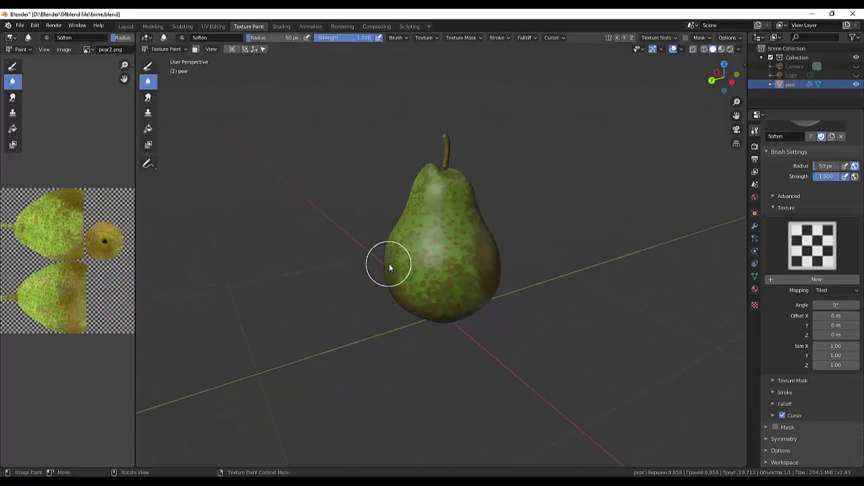
{"action": "mouse_move", "coordinate": [388, 263]}
{"action": "middle_mouse_down"}
{"action": "mouse_move", "coordinate": [543, 268]}
{"action": "mouse_move", "coordinate": [541, 260]}
{"action": "mouse_move", "coordinate": [614, 234]}
{"action": "mouse_move", "coordinate": [639, 272]}
{"action": "mouse_move", "coordinate": [554, 289]}
{"action": "mouse_move", "coordinate": [476, 255]}
{"action": "mouse_move", "coordinate": [372, 265]}
{"action": "mouse_move", "coordinate": [372, 257]}
{"action": "mouse_move", "coordinate": [374, 268]}
{"action": "mouse_move", "coordinate": [450, 245]}
{"action": "mouse_move", "coordinate": [587, 260]}
{"action": "mouse_move", "coordinate": [506, 286]}
{"action": "mouse_move", "coordinate": [422, 269]}
{"action": "mouse_move", "coordinate": [472, 265]}
{"action": "mouse_move", "coordinate": [484, 234]}
{"action": "mouse_move", "coordinate": [528, 218]}
{"action": "mouse_move", "coordinate": [558, 178]}
{"action": "mouse_move", "coordinate": [569, 119]}
{"action": "mouse_move", "coordinate": [501, 188]}
{"action": "mouse_move", "coordinate": [482, 244]}
{"action": "mouse_move", "coordinate": [472, 325]}
{"action": "mouse_move", "coordinate": [463, 291]}
{"action": "mouse_move", "coordinate": [450, 315]}
{"action": "mouse_move", "coordinate": [458, 388]}
{"action": "mouse_move", "coordinate": [502, 315]}
{"action": "mouse_move", "coordinate": [501, 327]}
{"action": "middle_mouse_up"}
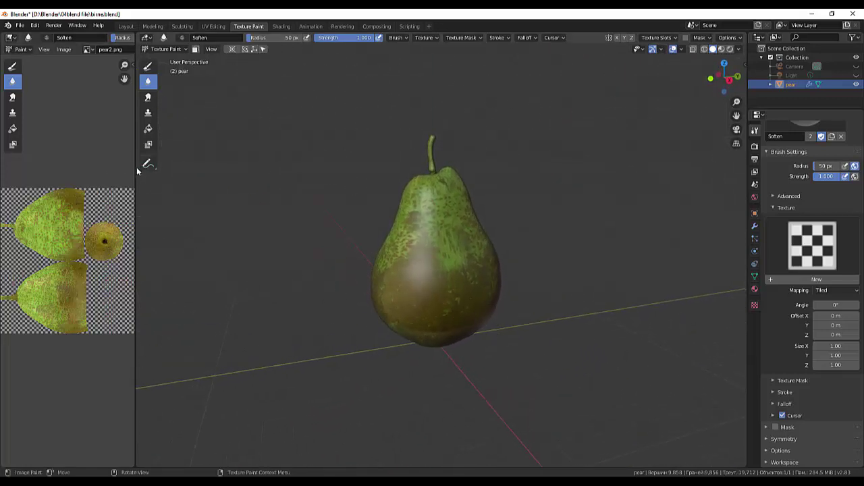
- Give the image editor more room again and orbit the pear to check the texture from several sides
{"action": "mouse_move", "coordinate": [135, 171]}
{"action": "left_mouse_down"}
{"action": "mouse_move", "coordinate": [343, 195]}
{"action": "mouse_move", "coordinate": [334, 194]}
{"action": "left_mouse_up"}
{"action": "scroll", "coordinate": [530, 262], "scroll_direction": "down", "scroll_amount": 2}
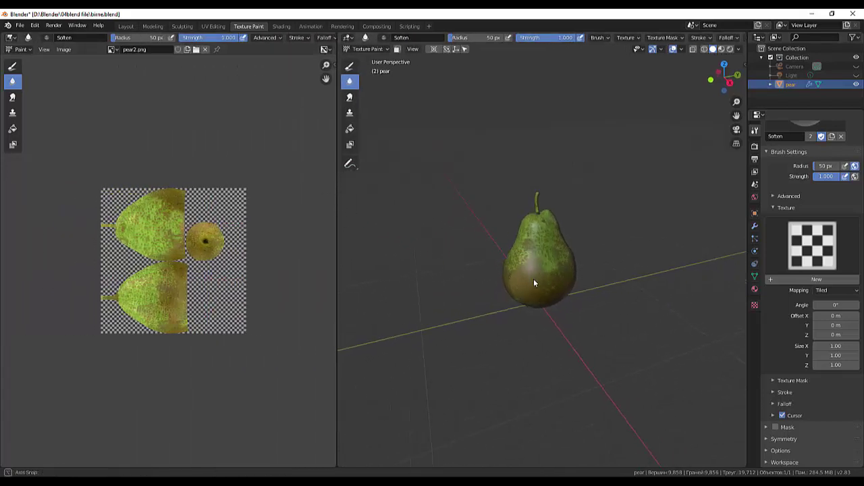
{"action": "mouse_move", "coordinate": [534, 282]}
{"action": "middle_mouse_down"}
{"action": "mouse_move", "coordinate": [617, 274]}
{"action": "mouse_move", "coordinate": [594, 190]}
{"action": "mouse_move", "coordinate": [571, 162]}
{"action": "mouse_move", "coordinate": [536, 224]}
{"action": "mouse_move", "coordinate": [534, 264]}
{"action": "mouse_move", "coordinate": [488, 241]}
{"action": "mouse_move", "coordinate": [482, 183]}
{"action": "mouse_move", "coordinate": [490, 151]}
{"action": "middle_mouse_up"}
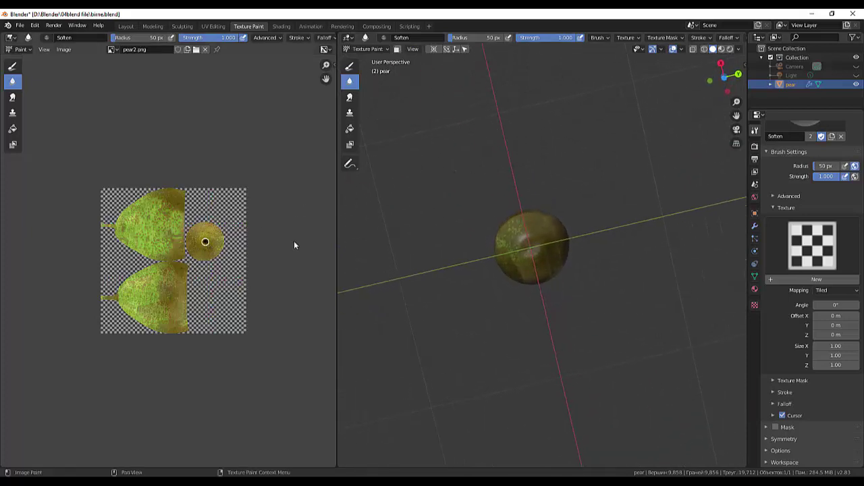
{"action": "middle_click_drag", "start_coordinate": [555, 269], "coordinate": [561, 388]}
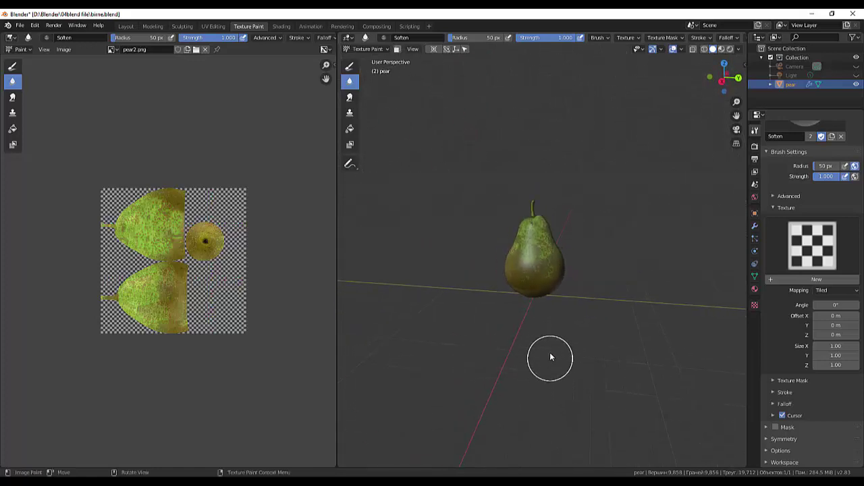
{"action": "scroll", "coordinate": [549, 352], "scroll_direction": "up", "scroll_amount": 3}
{"action": "middle_click_drag", "start_coordinate": [549, 299], "coordinate": [542, 324]}
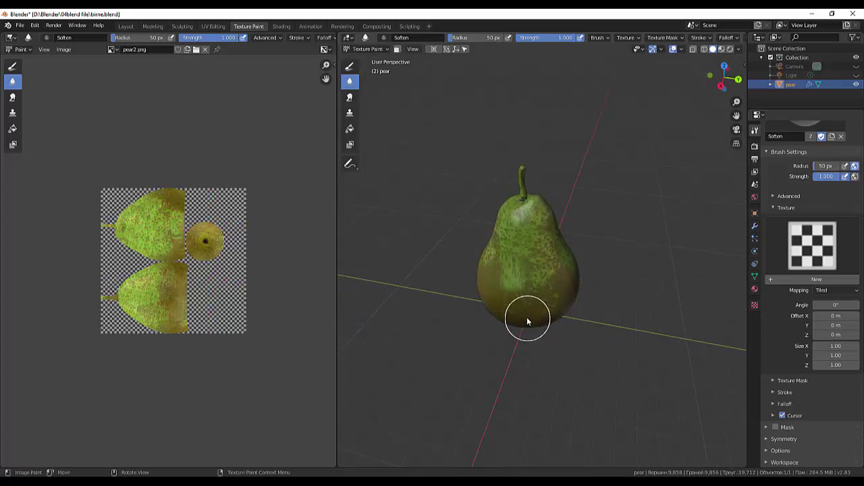
{"action": "left_click_drag", "start_coordinate": [523, 314], "coordinate": [618, 311]}
{"action": "scroll", "coordinate": [513, 370], "scroll_direction": "up", "scroll_amount": 2}
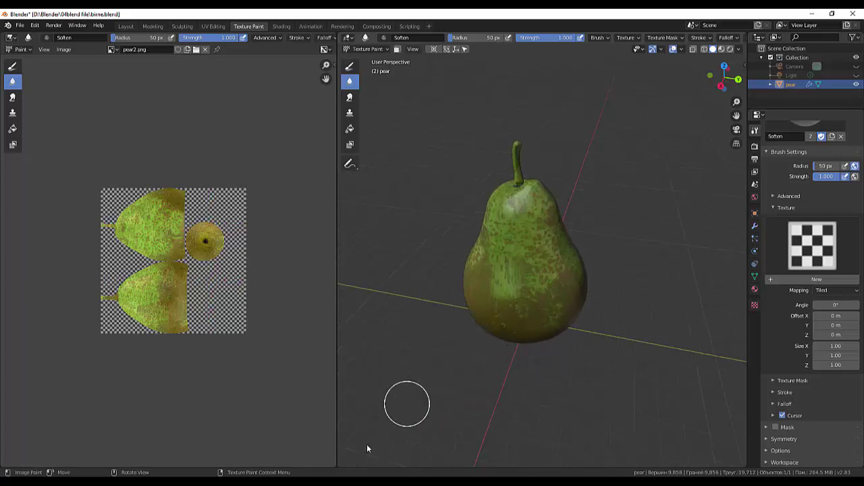